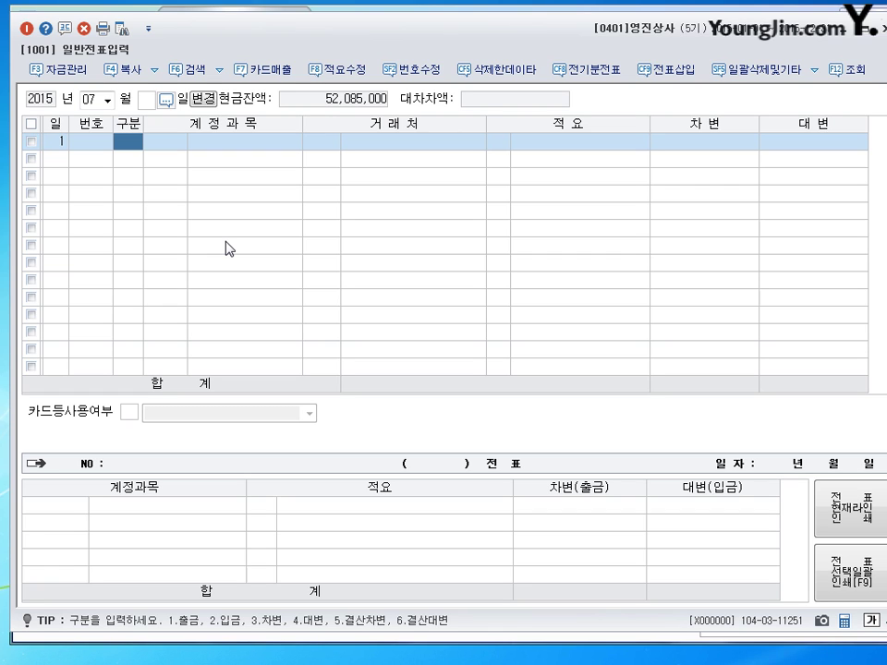
# Enter a July 1 debit (차변) line for account 146 상품 with an amount of 1,250,000.
pyautogui.write('3')
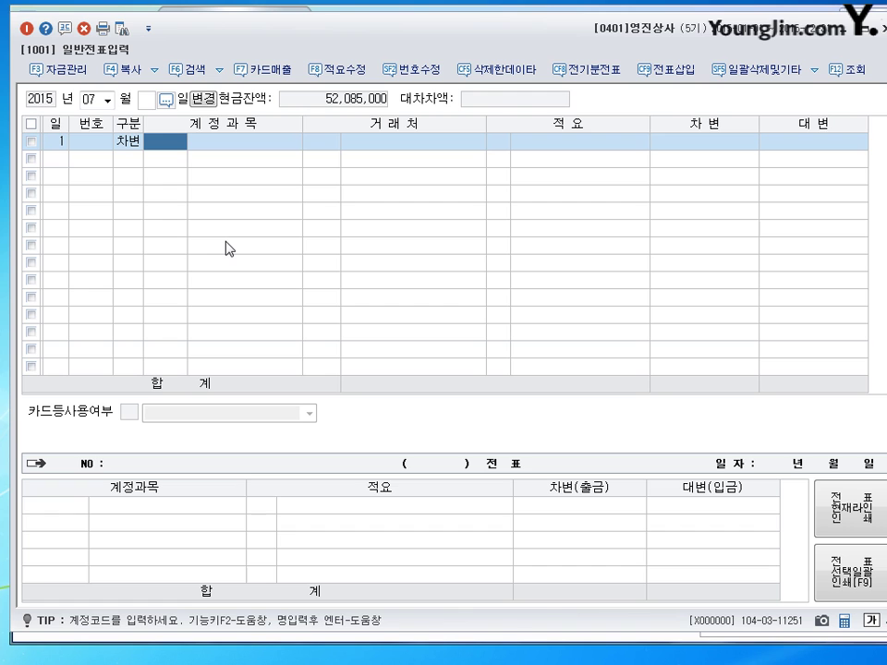
pyautogui.write('146')
pyautogui.press('Return')
pyautogui.press('Return')
pyautogui.press('Return')
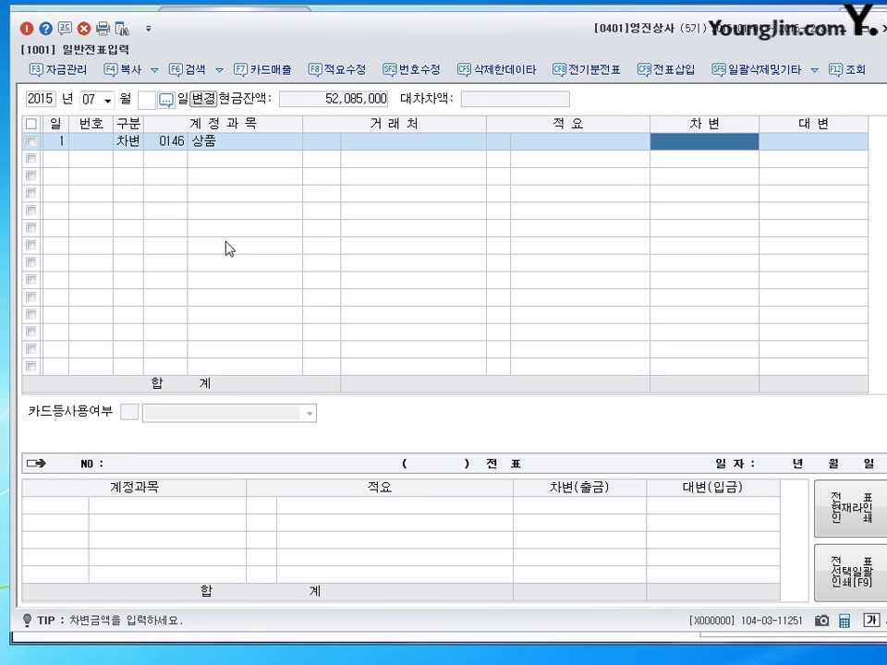
pyautogui.write('1250000')
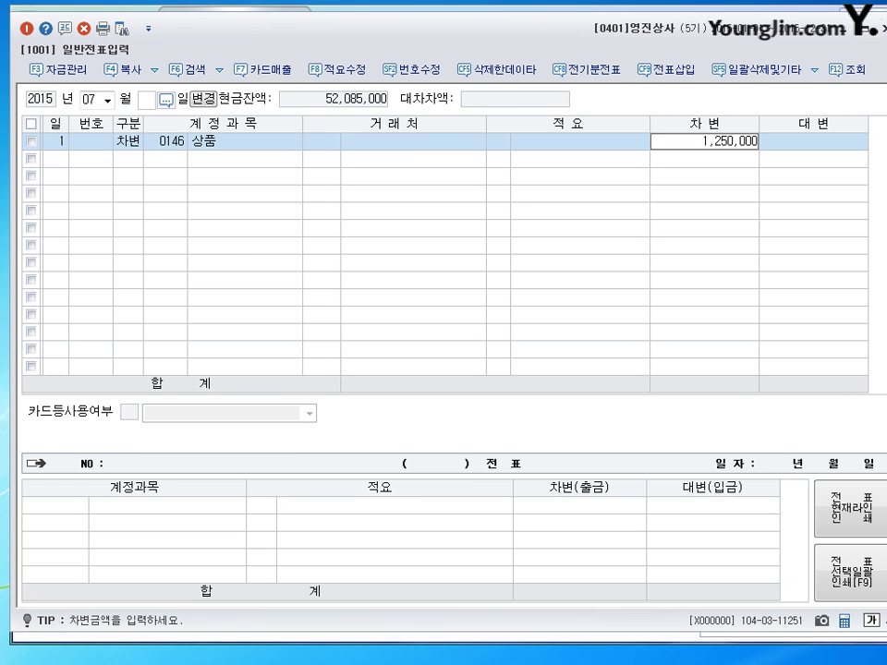
pyautogui.press('Return')
pyautogui.press('Return')
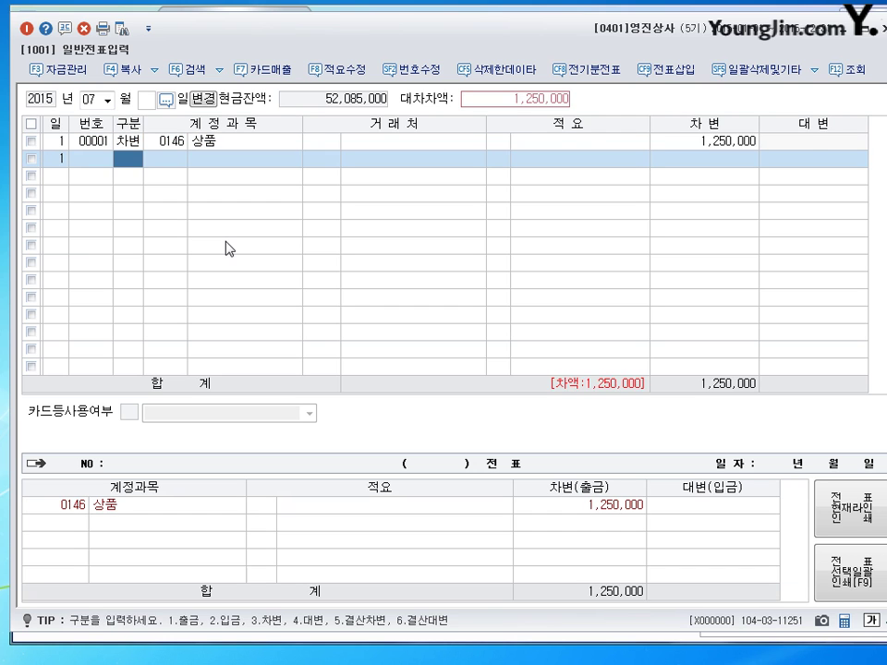
# Add a July 1 credit (대변) line for account 101 현금 with an amount of 250,000.
pyautogui.write('4101')
pyautogui.press('Return')
pyautogui.press('Return')
pyautogui.press('Return')
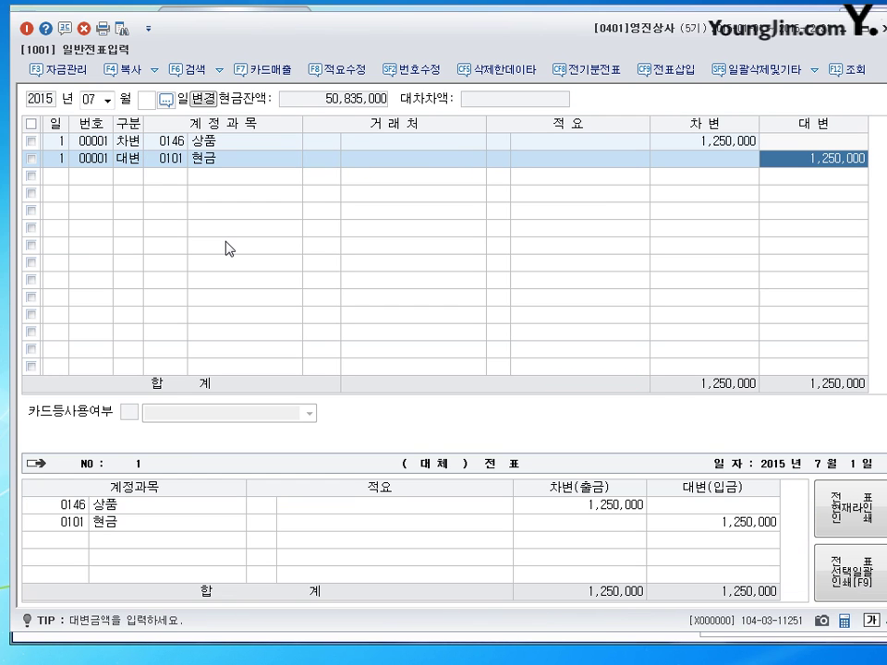
pyautogui.write('250000')
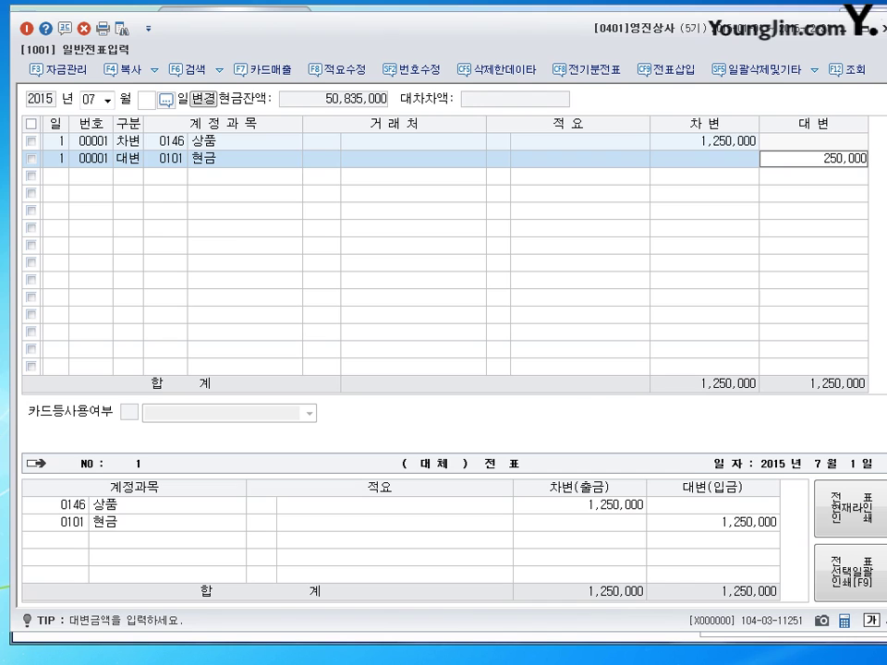
pyautogui.press('Return')
pyautogui.press('Return')
# Add a July 1 credit line for account 251 외상매입금 with vendor 일신산업, accepting the balancing amount of 1,000,000.
pyautogui.write('4251')
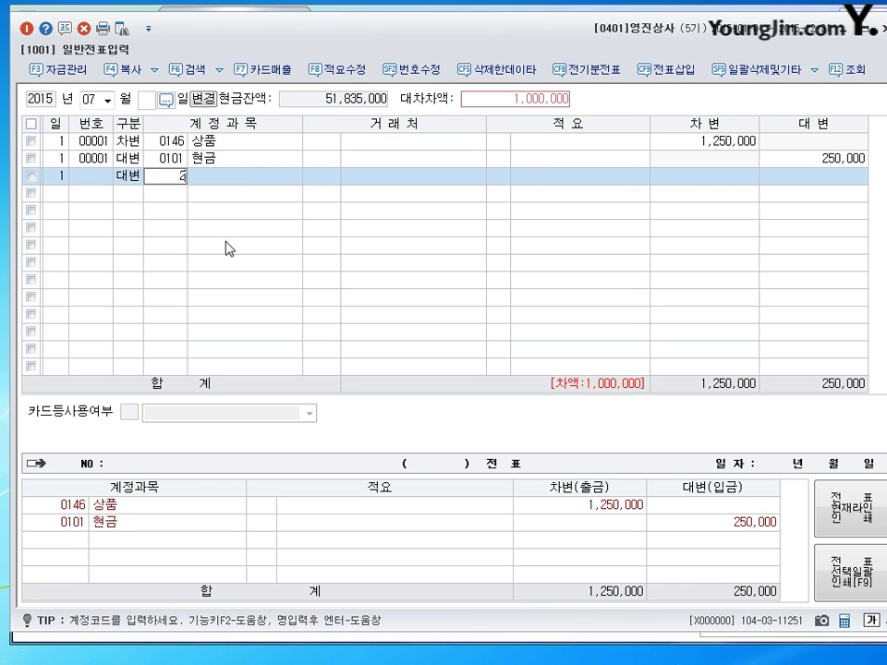
pyautogui.press('Return')
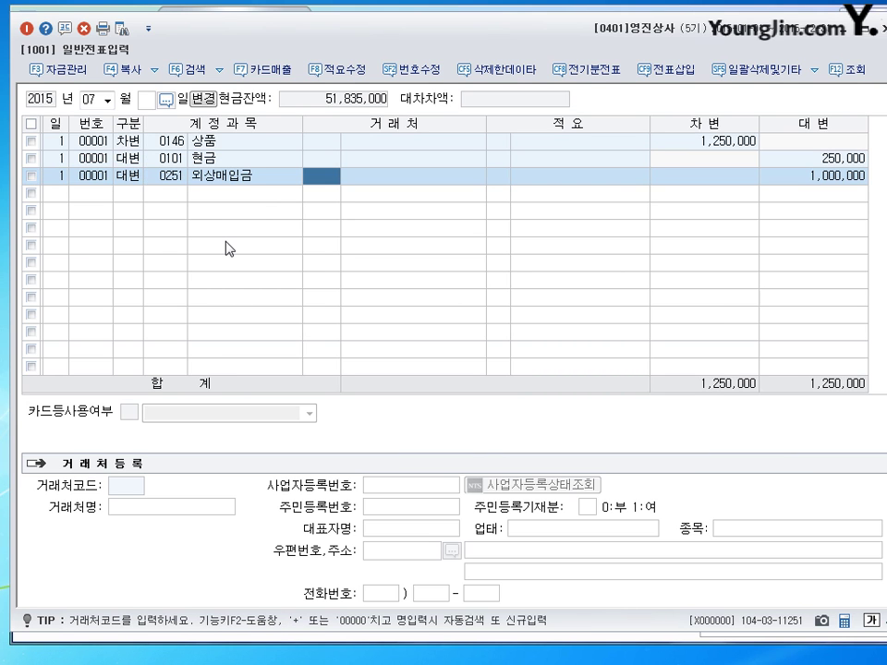
pyautogui.write('일')
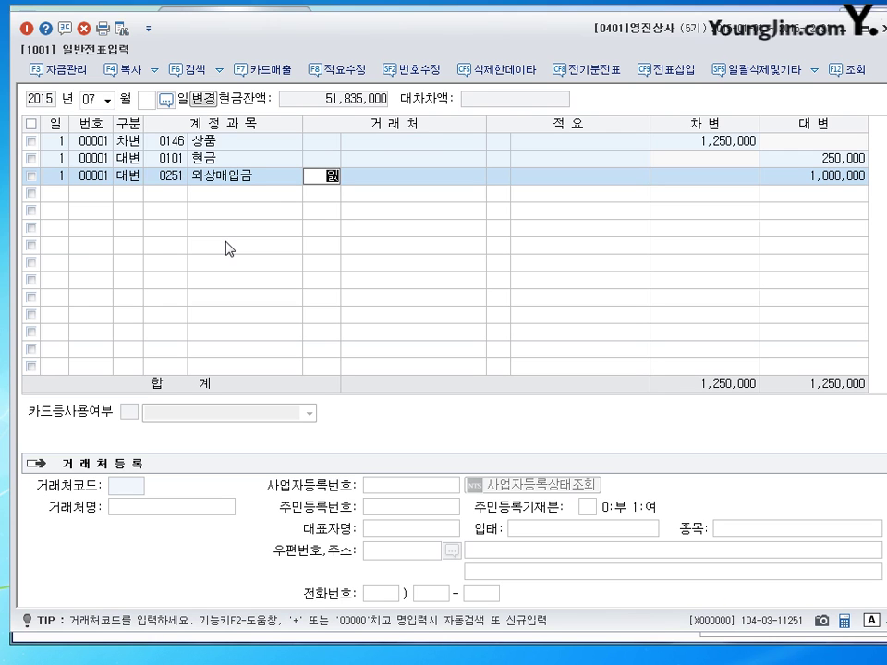
pyautogui.write('신')
pyautogui.press('Return')
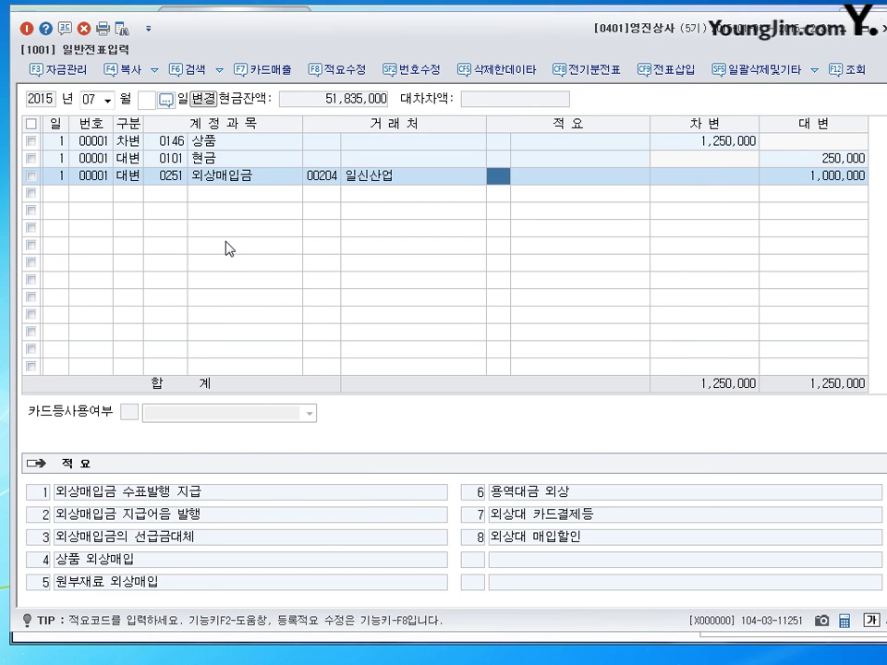
pyautogui.press('Return')
pyautogui.press('Return')
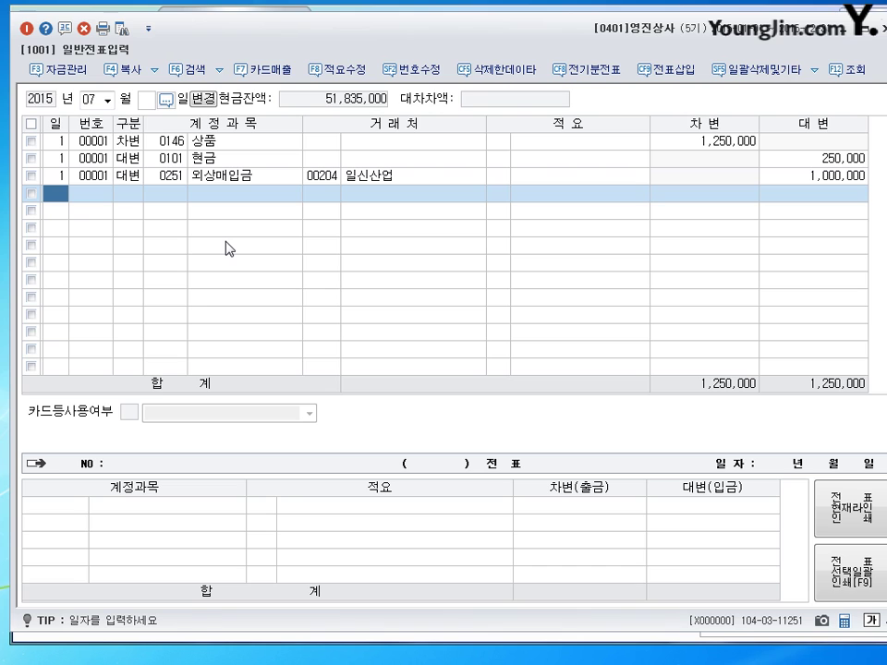
# Start a July 2 debit line with account 251 외상매입금.
pyautogui.write('2')
pyautogui.press('Return')
pyautogui.write('3')
pyautogui.press('Return')
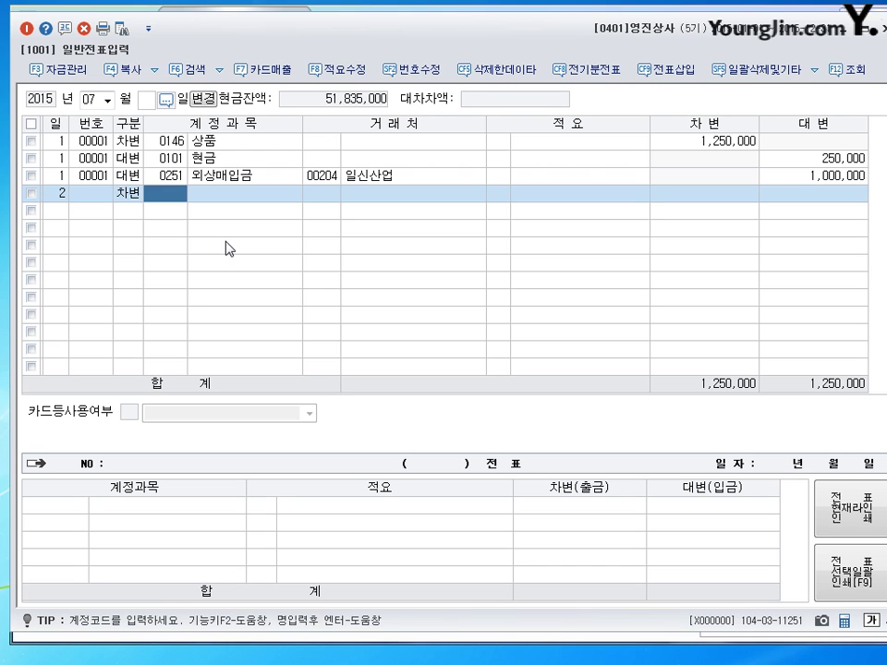
pyautogui.write('251')
pyautogui.press('Return')
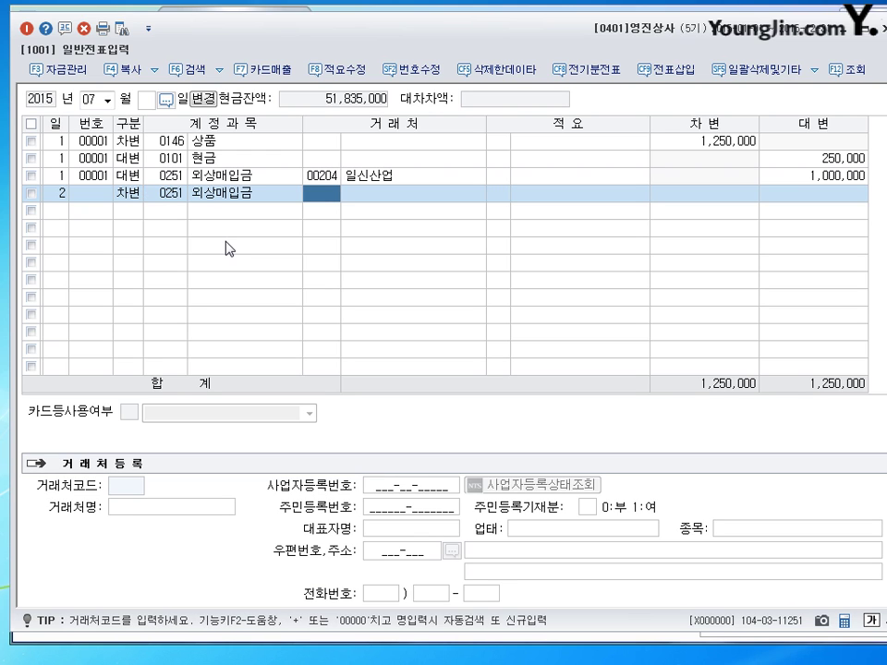
# Set the July 2 외상매입금 line's vendor to 상도 and its debit amount to 6,000,000.
pyautogui.write('상')
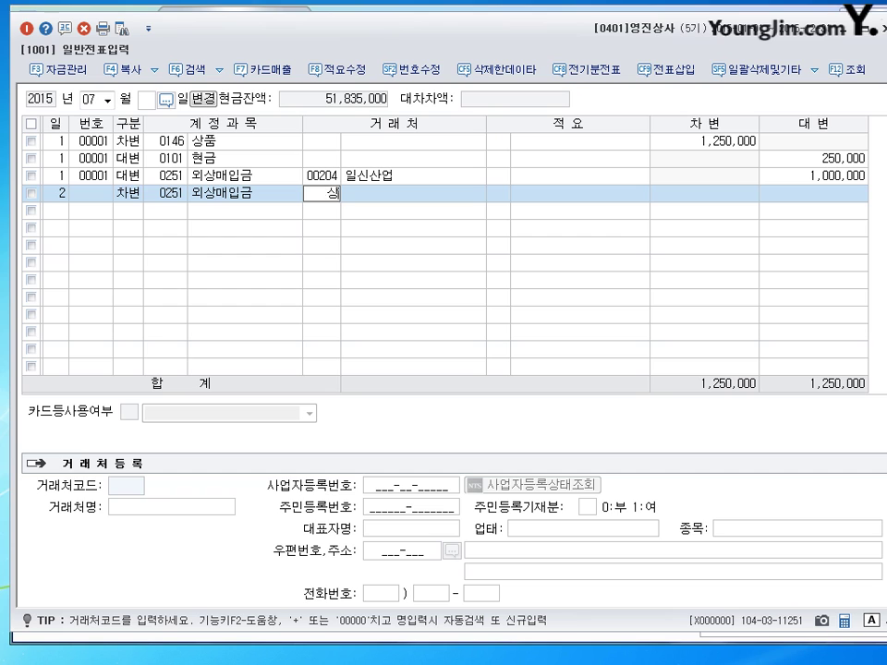
pyautogui.press('BackSpace')
pyautogui.write('사ㅇ도')
pyautogui.press('Return')
pyautogui.press('Return')
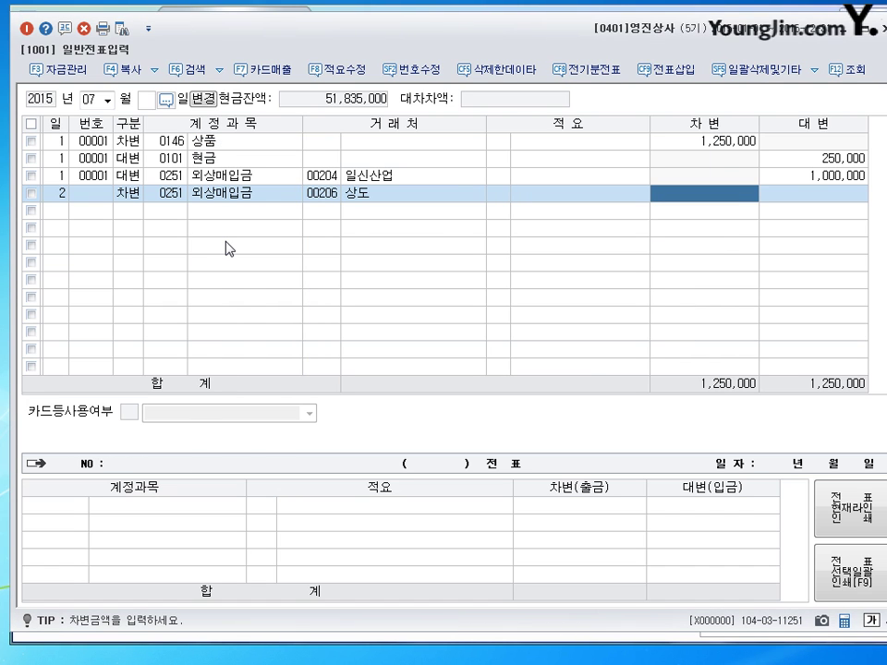
pyautogui.write('6000000')
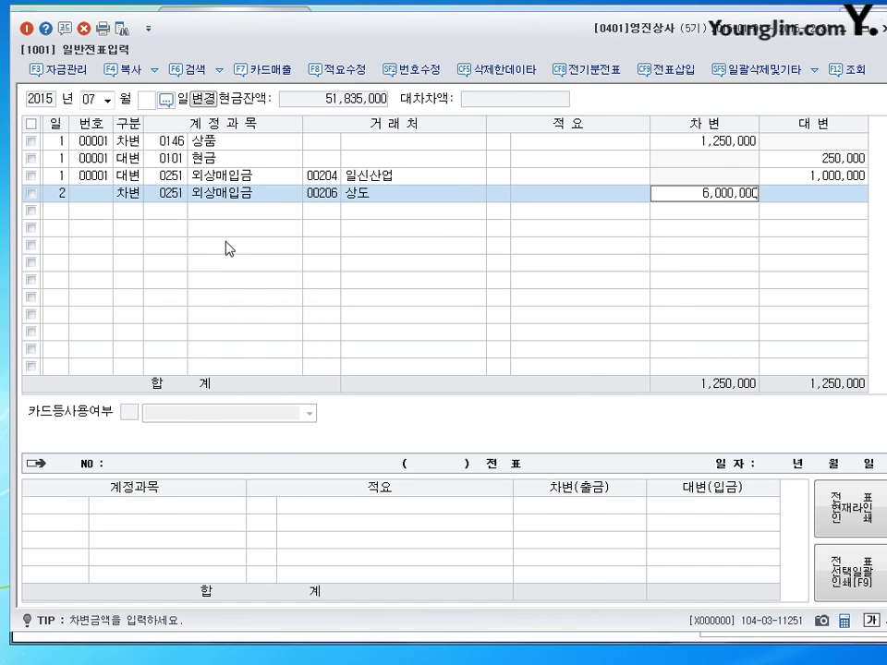
pyautogui.press('Return')
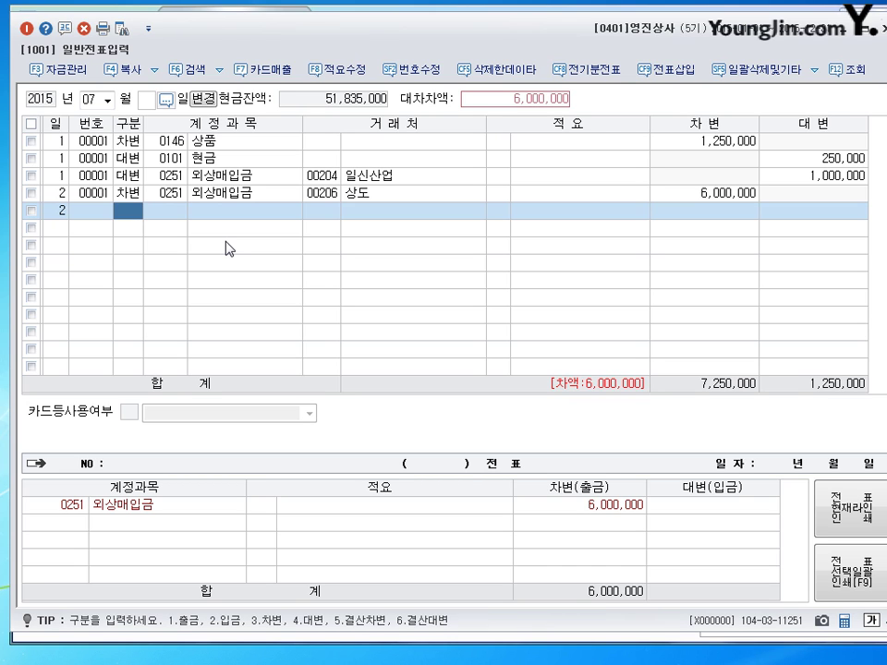
# Add a July 2 debit line for account 831 수수료비용 with an amount of 2,000.
pyautogui.write('3')
pyautogui.press('Return')
pyautogui.write('831')
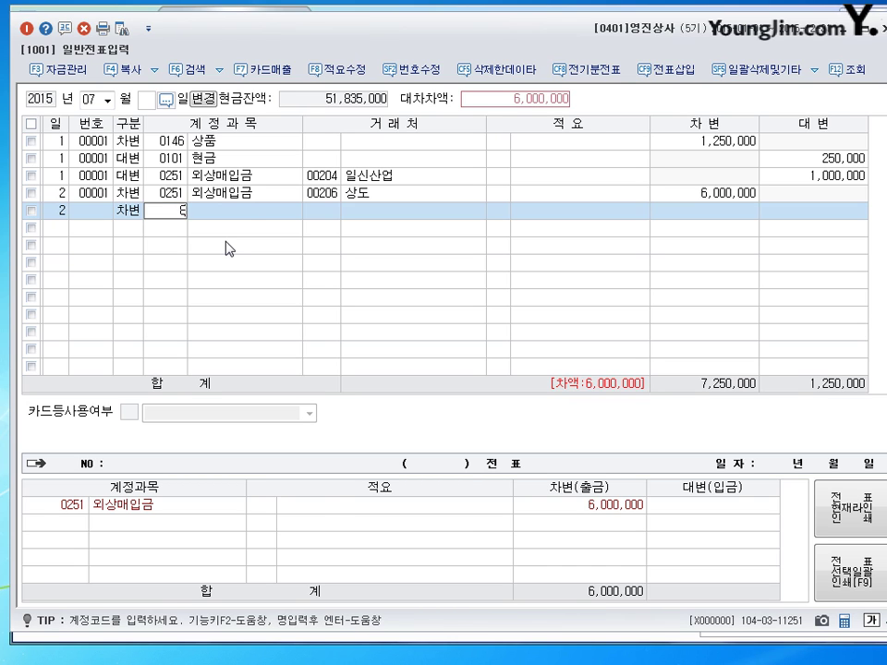
pyautogui.press('Return')
pyautogui.press('Return')
pyautogui.press('Return')
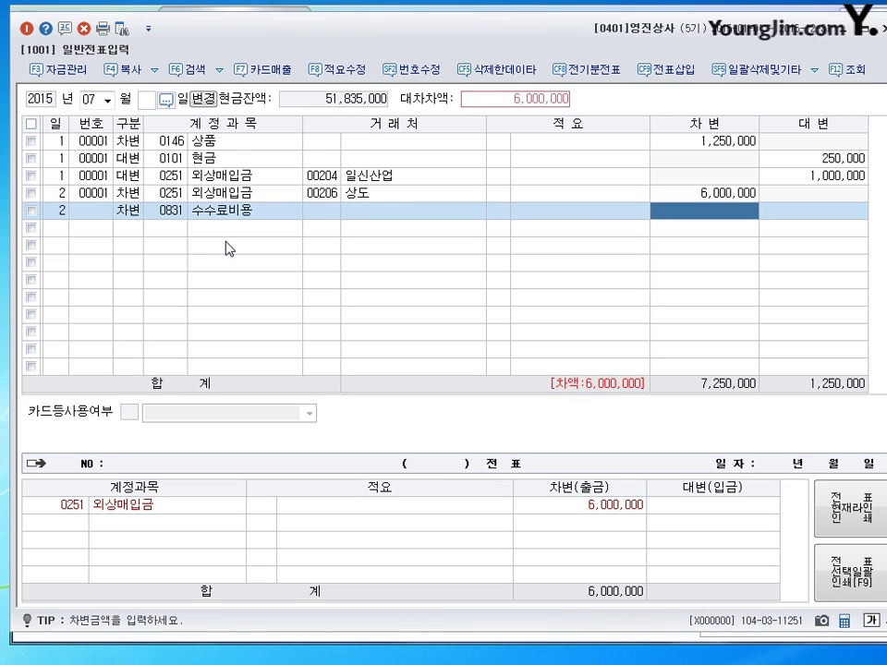
pyautogui.write('2000')
pyautogui.press('Return')
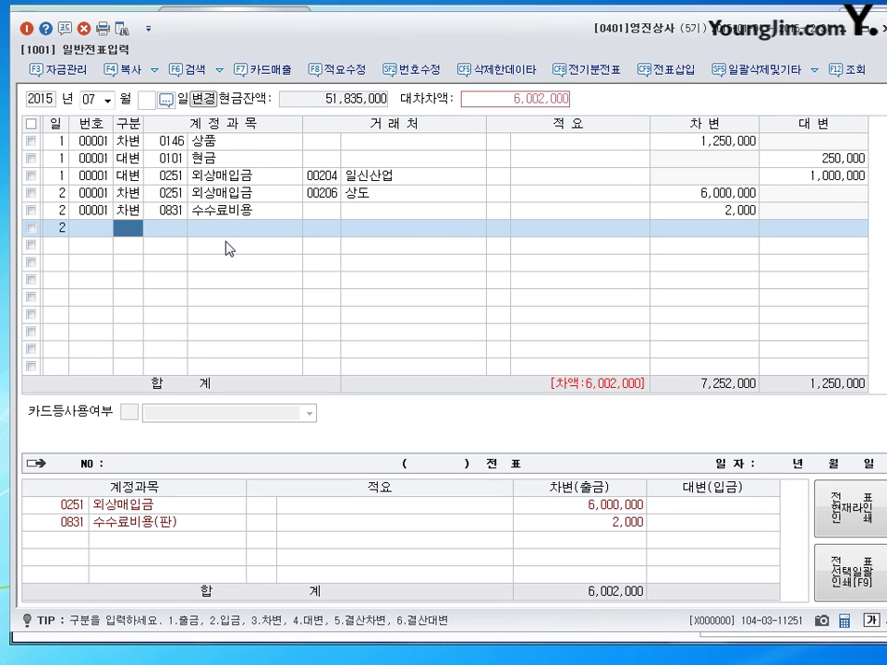
# Add a July 2 credit line for account 103 보통예금 without a vendor, accepting the balancing amount of 6,002,000.
pyautogui.write('4')
pyautogui.press('Return')
pyautogui.write('103')
pyautogui.press('Return')
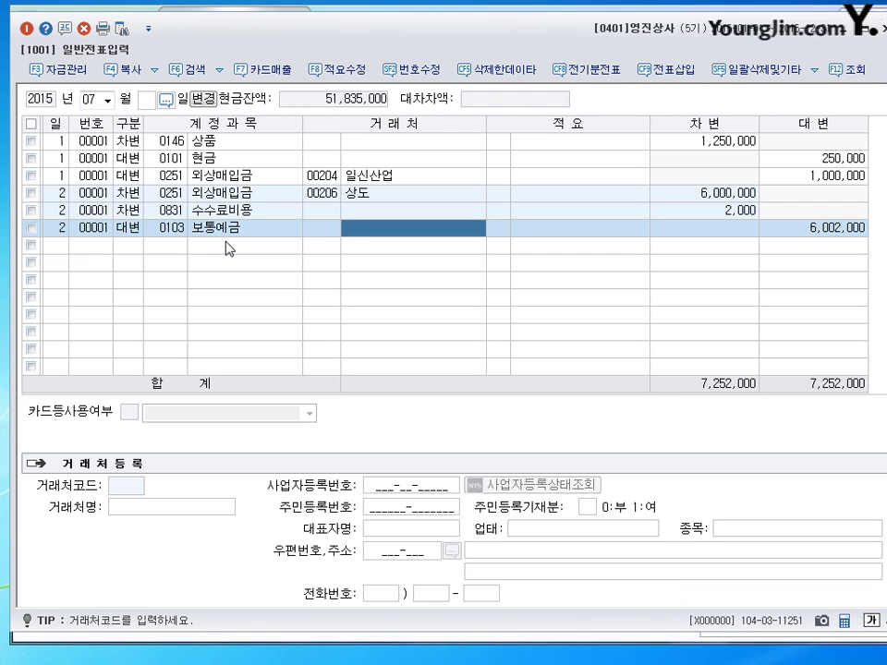
pyautogui.press('Return')
pyautogui.press('Return')
pyautogui.press('Return')
# Start a July 3 debit line with account 251 외상매입금.
pyautogui.write('3')
pyautogui.press('Return')
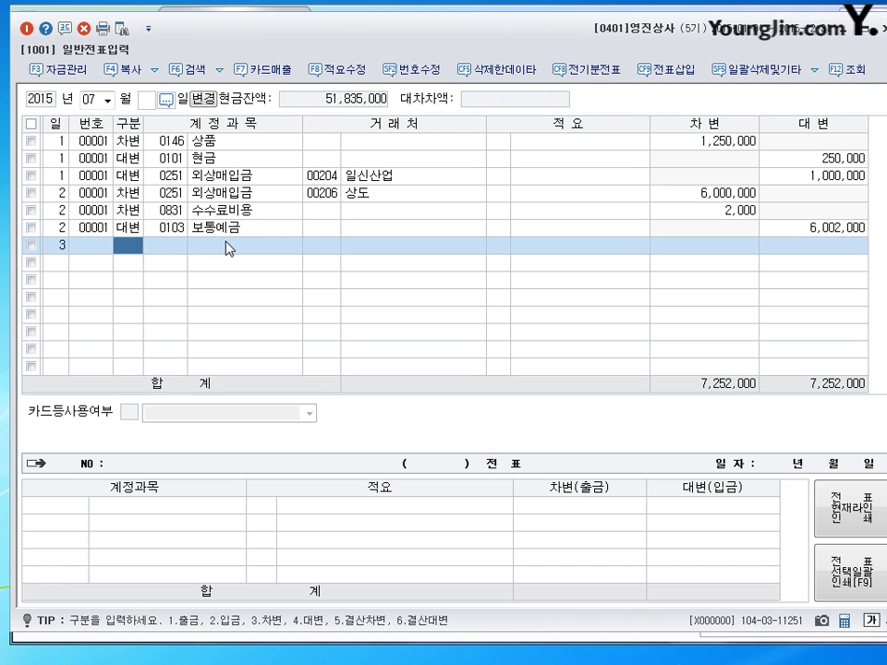
pyautogui.write('3')
pyautogui.press('Return')
pyautogui.write('254')
pyautogui.press('Return')
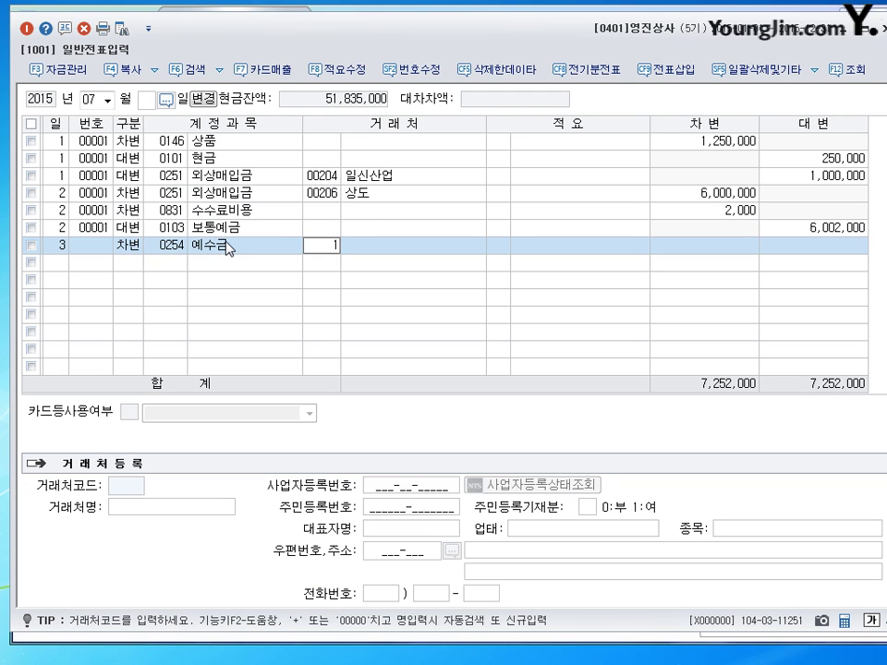
pyautogui.press('Left')
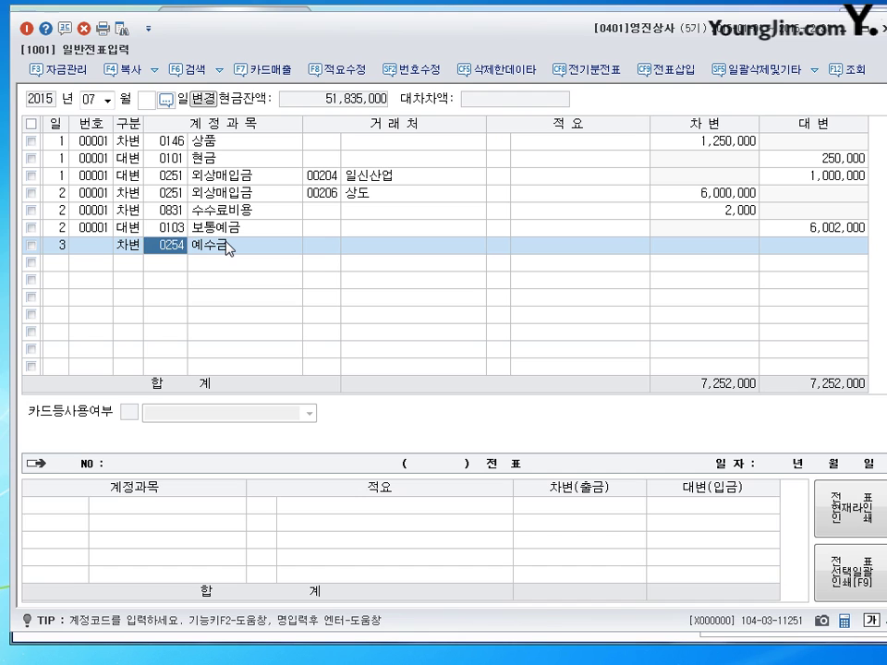
pyautogui.write('251')
pyautogui.press('Return')
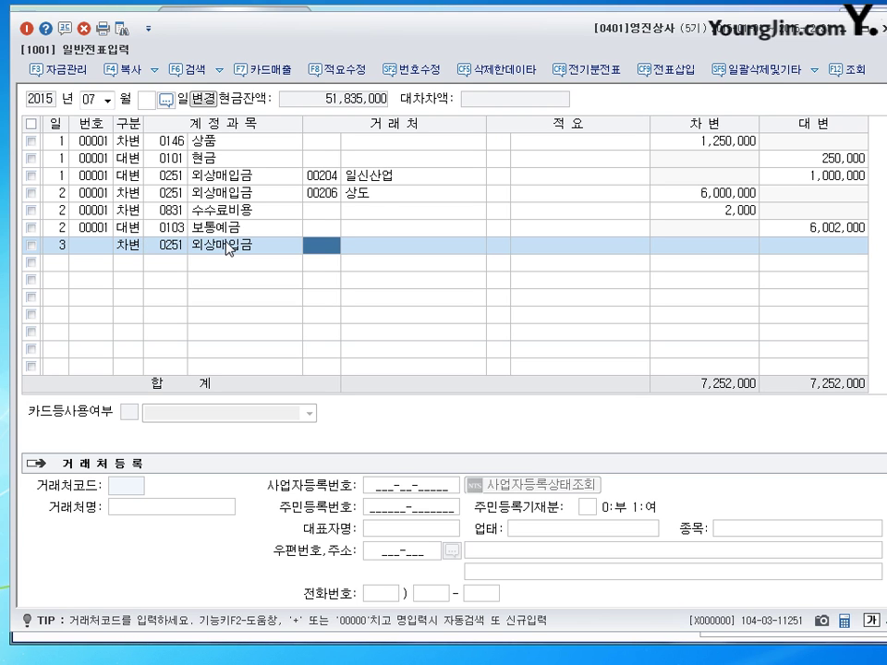
# Set the July 3 외상매입금 line's vendor to 유담상사 and its debit amount to 2,800,000.
pyautogui.write('유담')
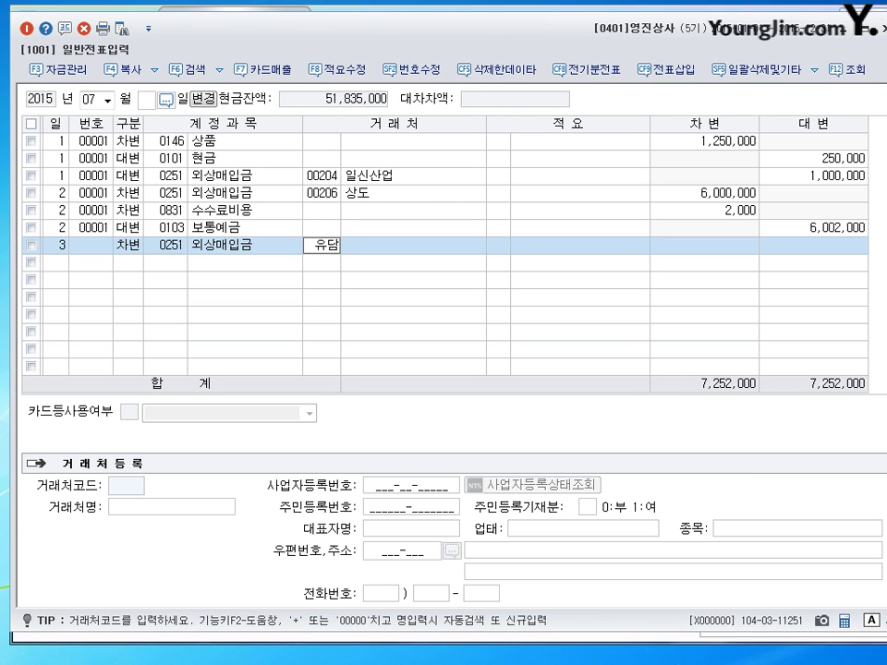
pyautogui.press('Return')
pyautogui.press('Return')
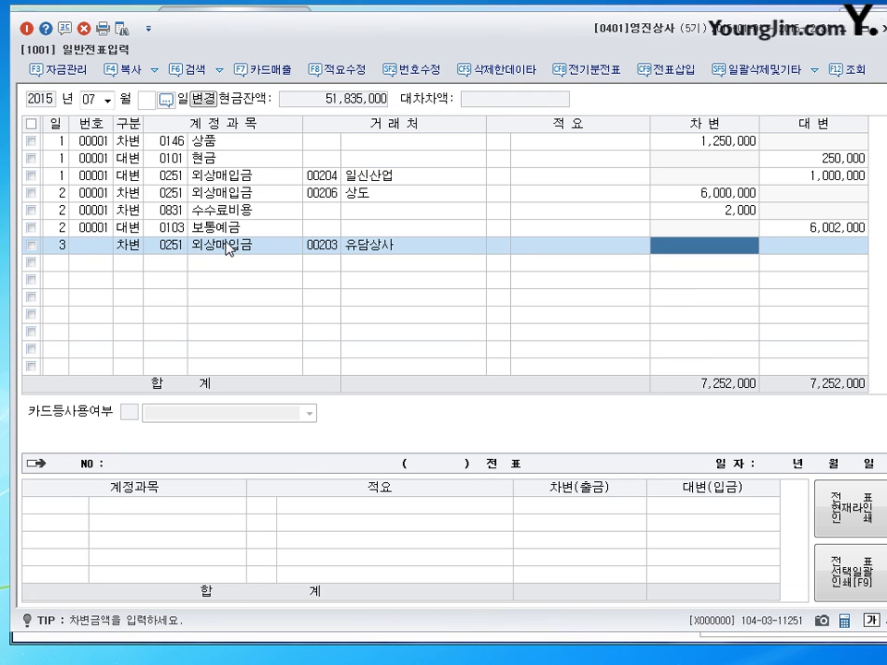
pyautogui.write('25')
pyautogui.press('BackSpace')
pyautogui.write('8')
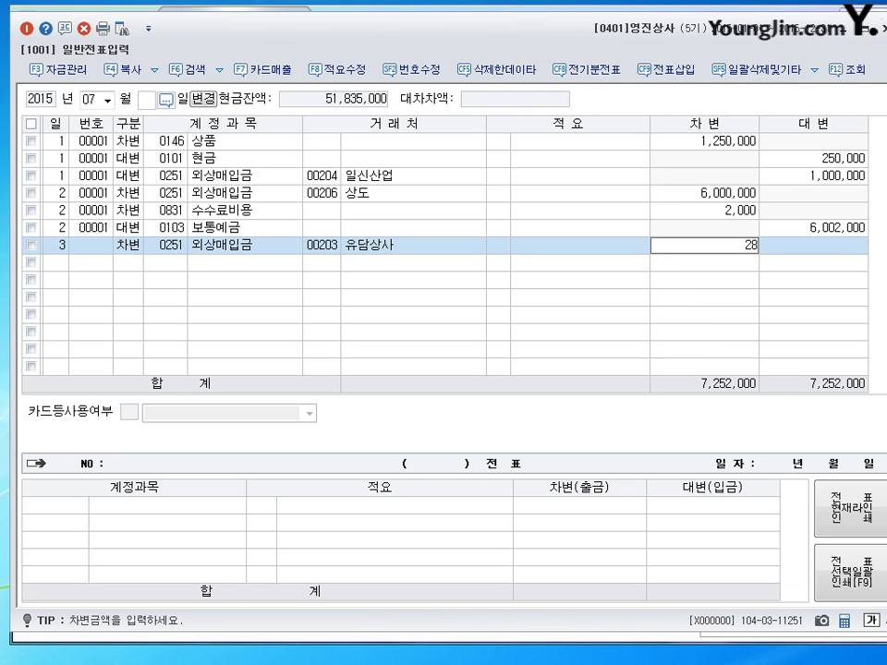
pyautogui.write('00,000')
pyautogui.press('Return')
# Add a July 3 credit line for account 102 당좌예금 without a vendor, accepting the balancing amount of 2,800,000.
pyautogui.write('4')
pyautogui.press('Return')
pyautogui.write('10')
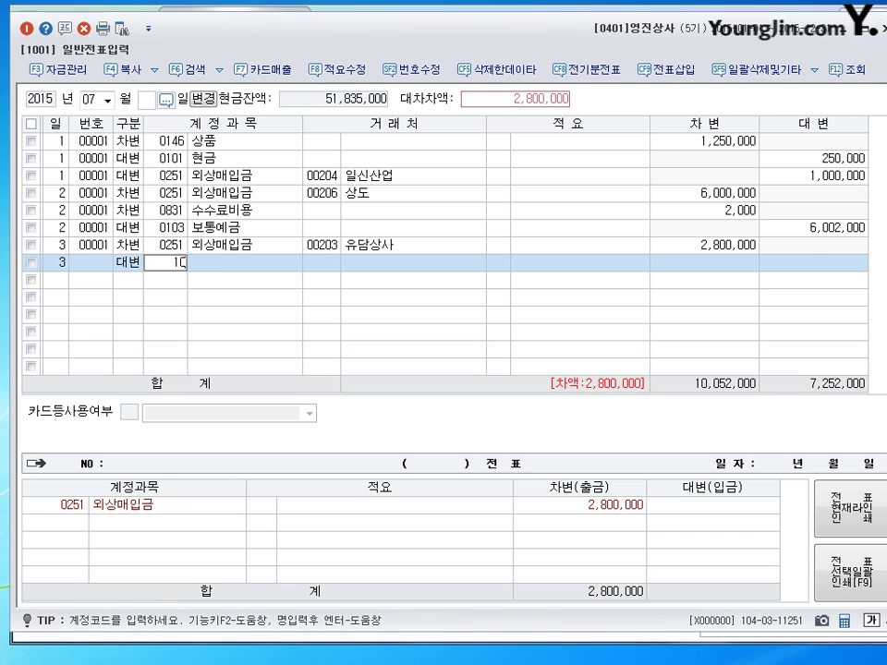
pyautogui.write('2')
pyautogui.press('Return')
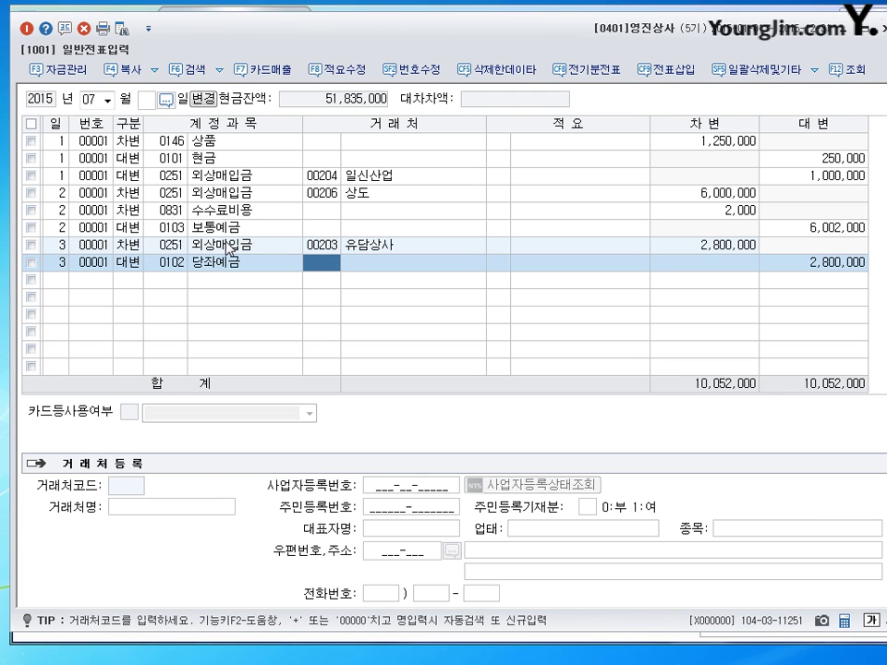
pyautogui.press('Return')
# Enter a July 4 debit line for account 146 상품 with an amount of 135,000.
pyautogui.write('4')
pyautogui.press('Return')
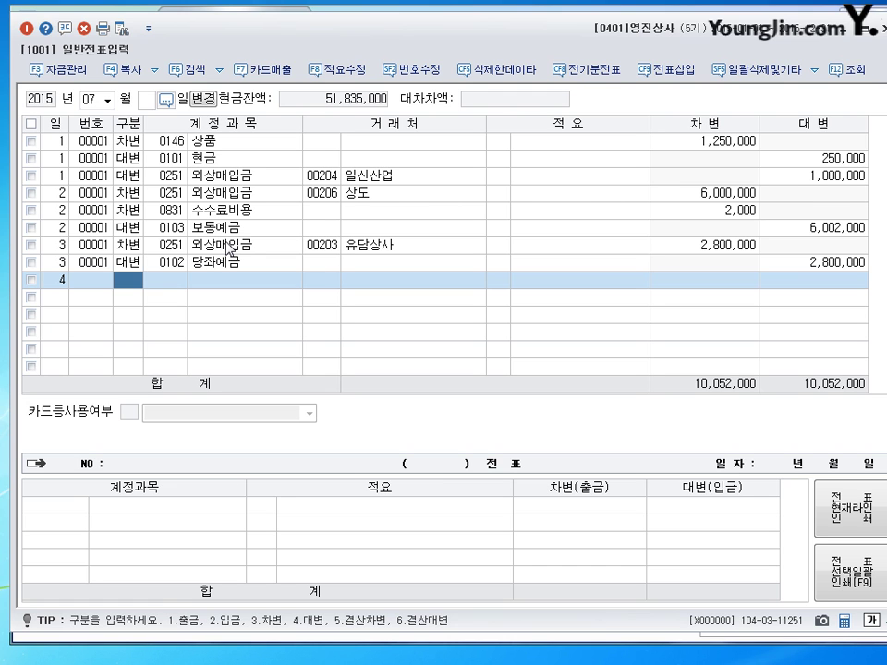
pyautogui.write('3')
pyautogui.press('Return')
pyautogui.write('146')
pyautogui.press('Return')
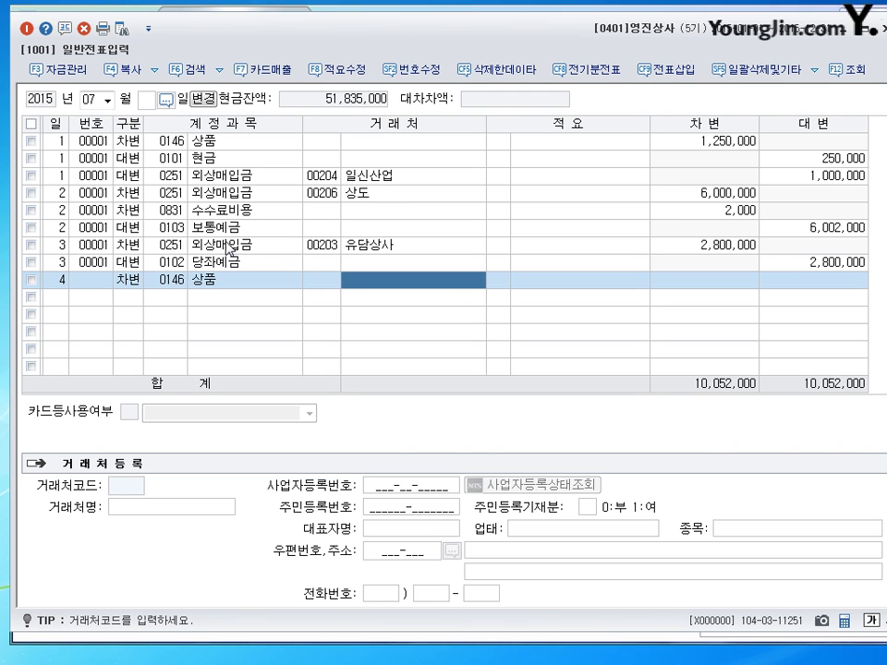
pyautogui.press('Return')
pyautogui.press('Return')
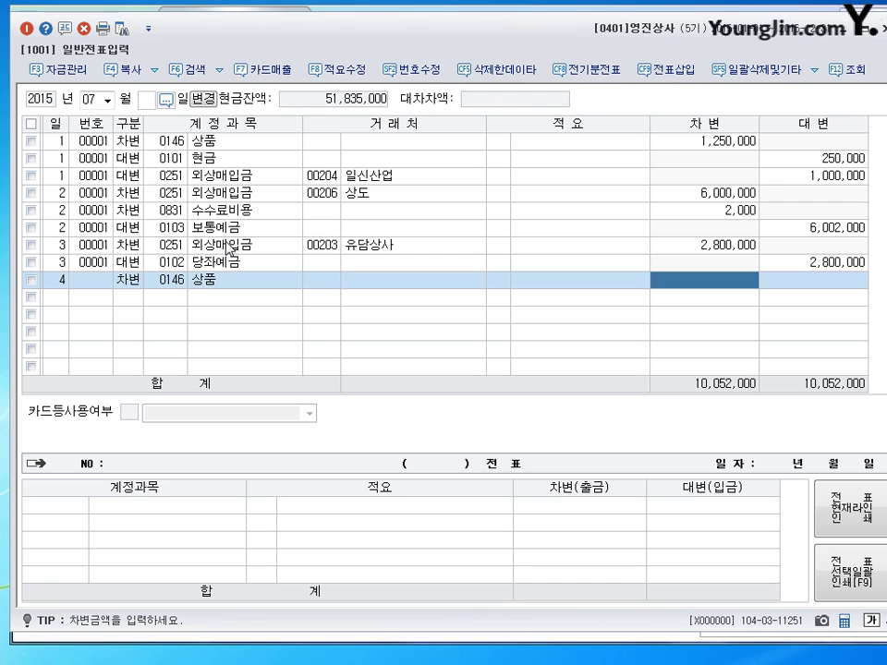
pyautogui.write('1350000')
pyautogui.press('Return')
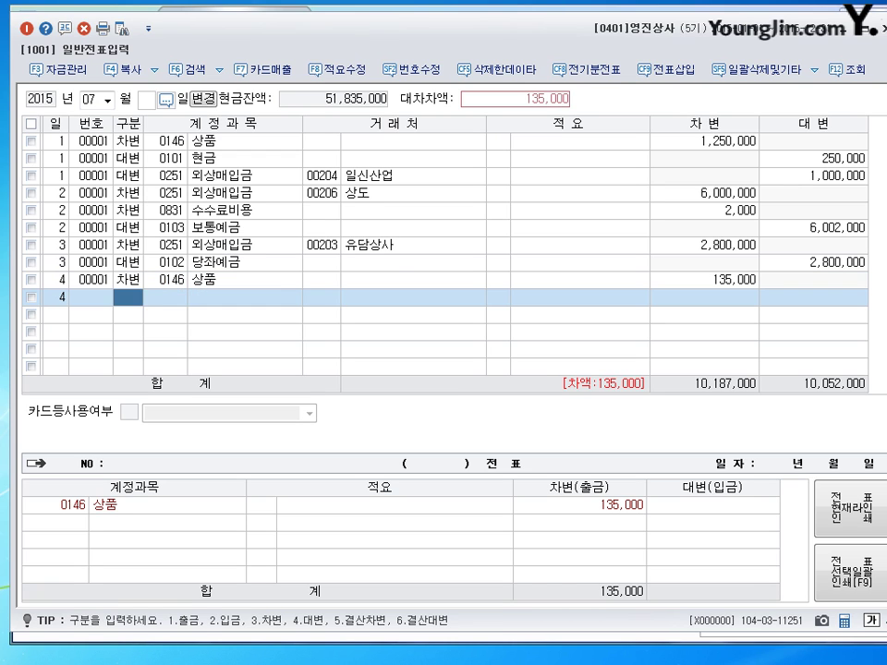
# Add a July 4 credit line for account 252 지급어음 with vendor (주)영진문구, accepting the balancing amount of 135,000.
pyautogui.write('4')
pyautogui.press('Return')
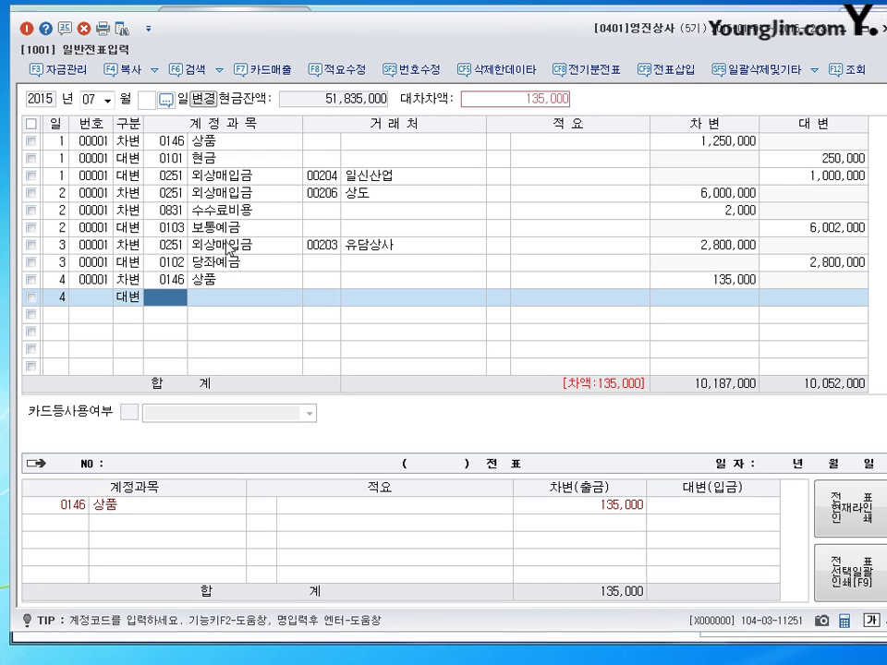
pyautogui.write('252')
pyautogui.press('Return')
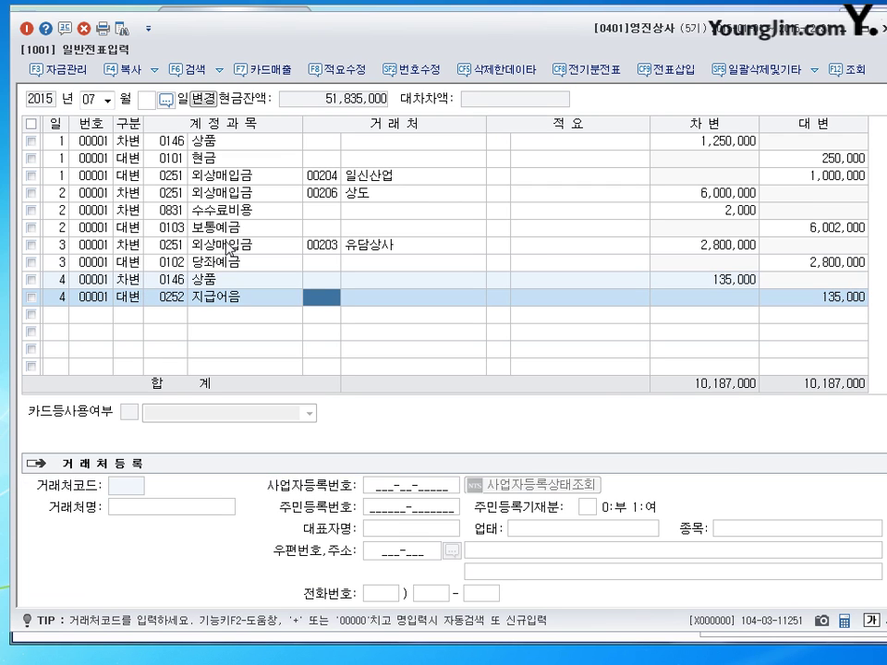
pyautogui.write('영진')
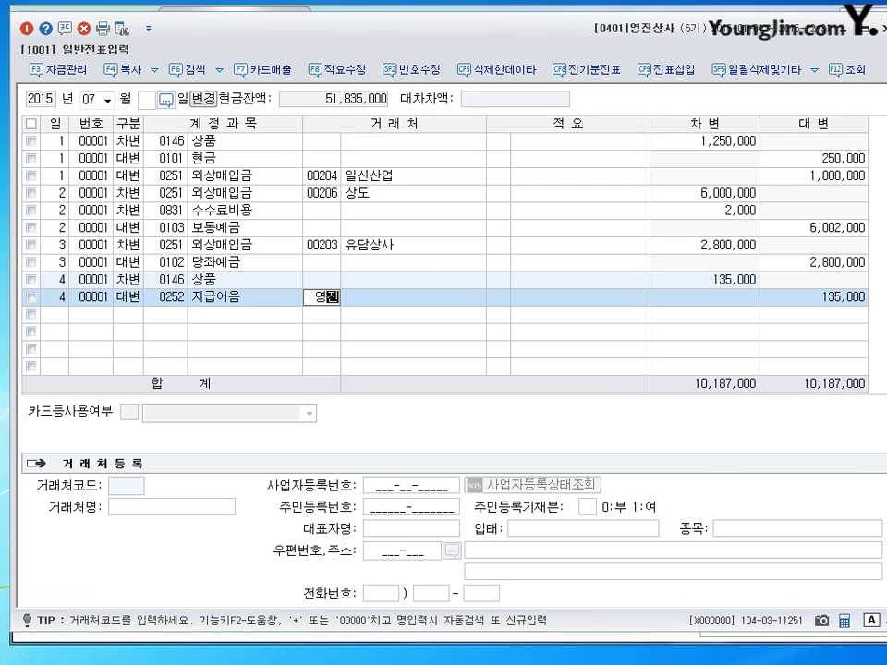
pyautogui.press('Return')
pyautogui.press('Return')
pyautogui.press('Return')
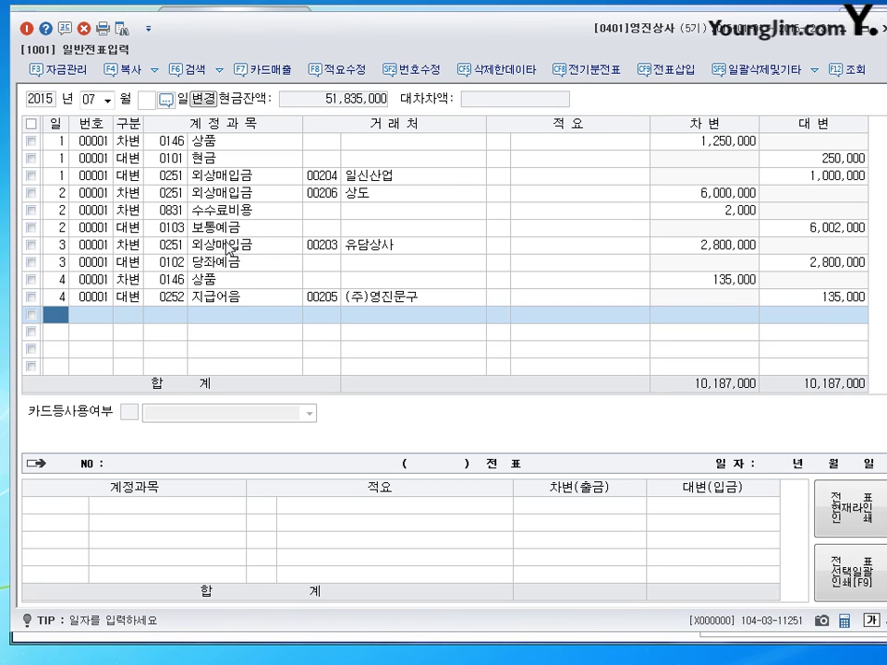
# Start a July 5 debit line with account 251 외상매입금.
pyautogui.write('5')
pyautogui.press('Return')
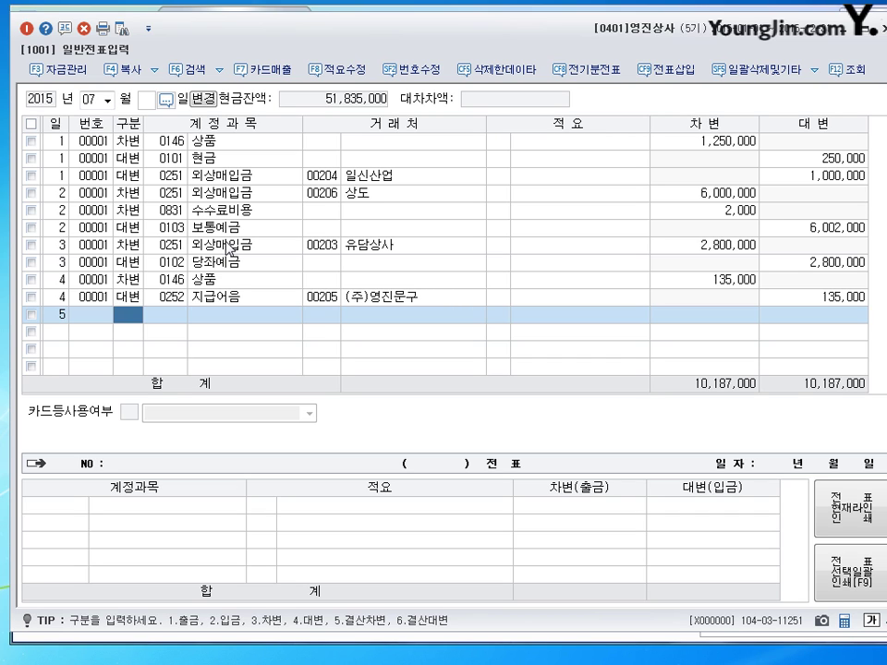
pyautogui.write('3')
pyautogui.press('Return')
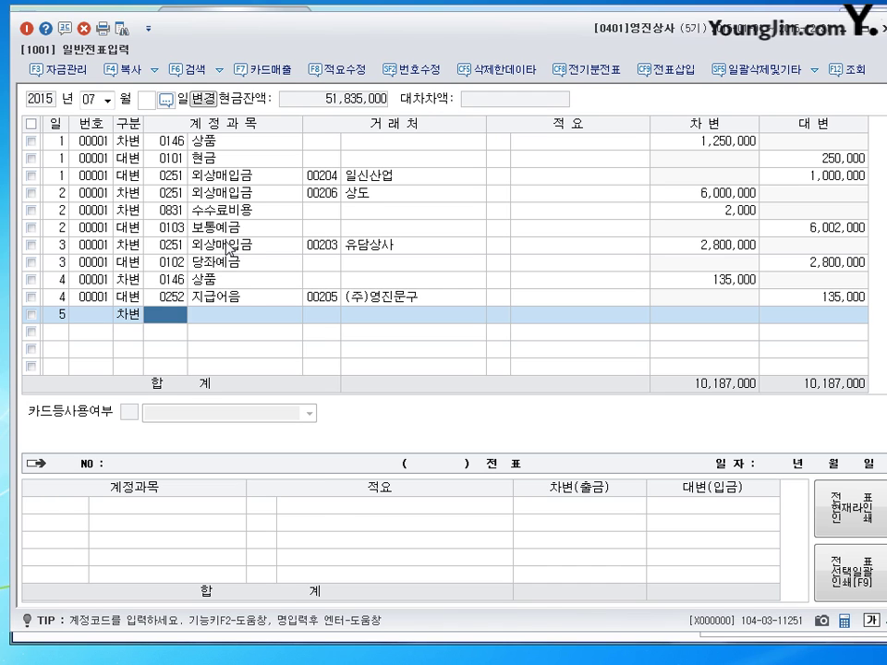
pyautogui.write('251')
pyautogui.press('Return')
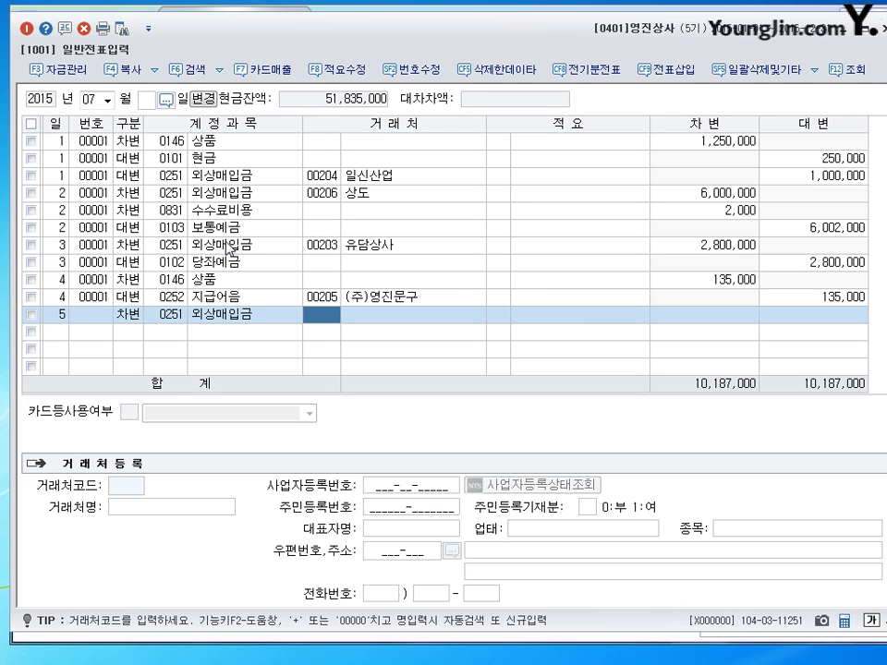
# Set the July 5 외상매입금 line's vendor to 수민상사(주) and its debit amount to 2,000,000.
pyautogui.write('수민')
pyautogui.press('Return')
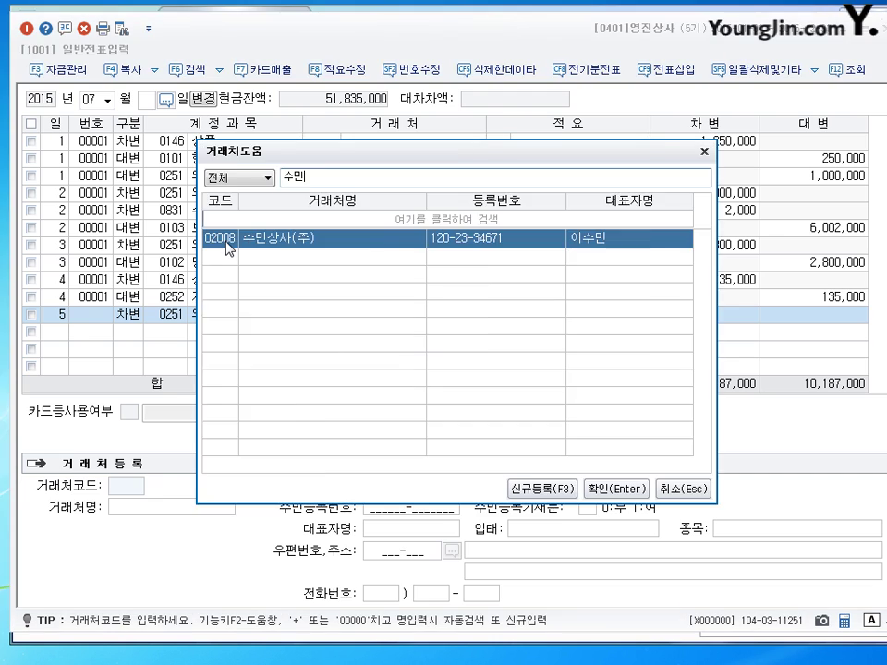
pyautogui.press('Return')
pyautogui.press('Return')
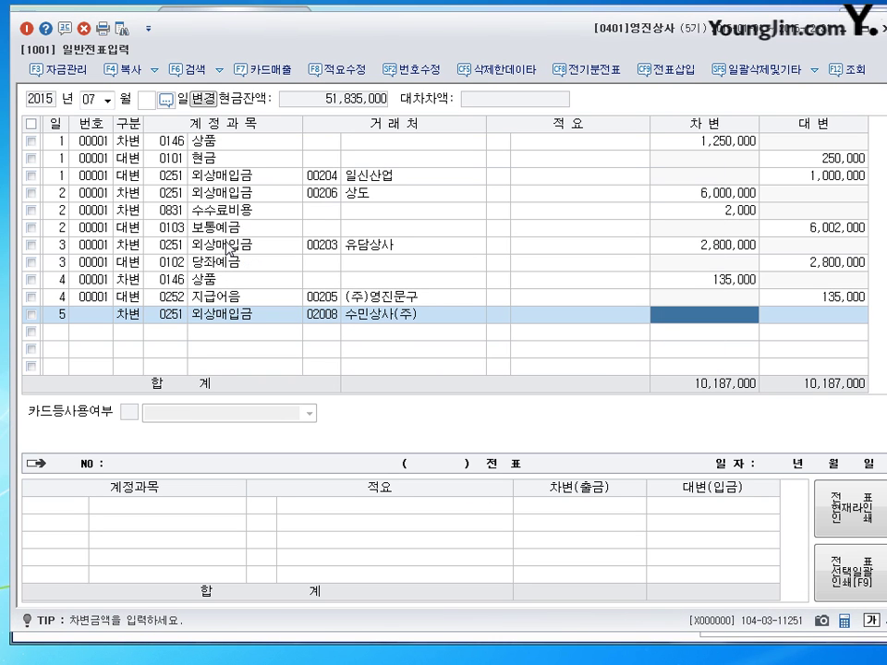
pyautogui.write('2000000')
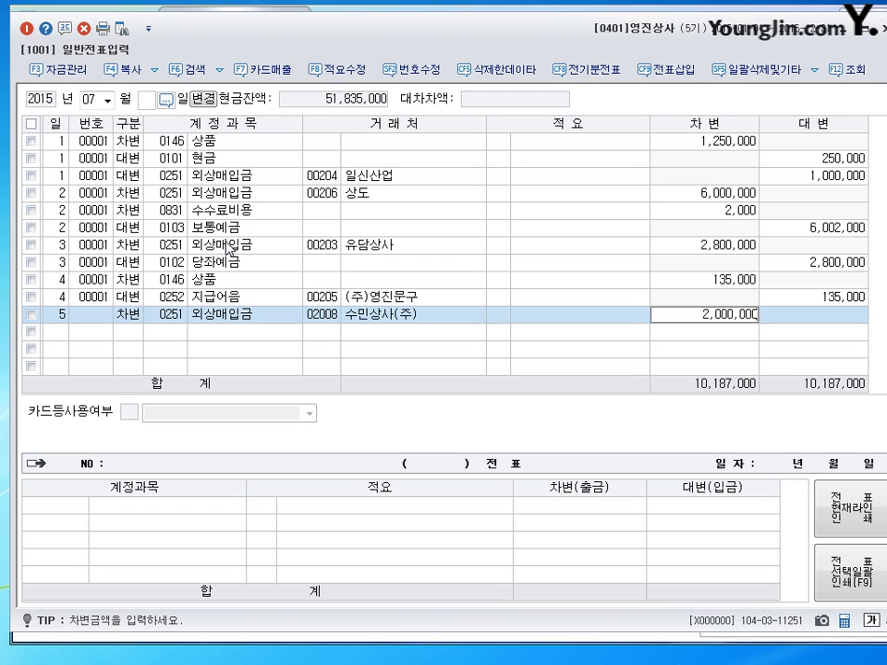
pyautogui.press('Return')
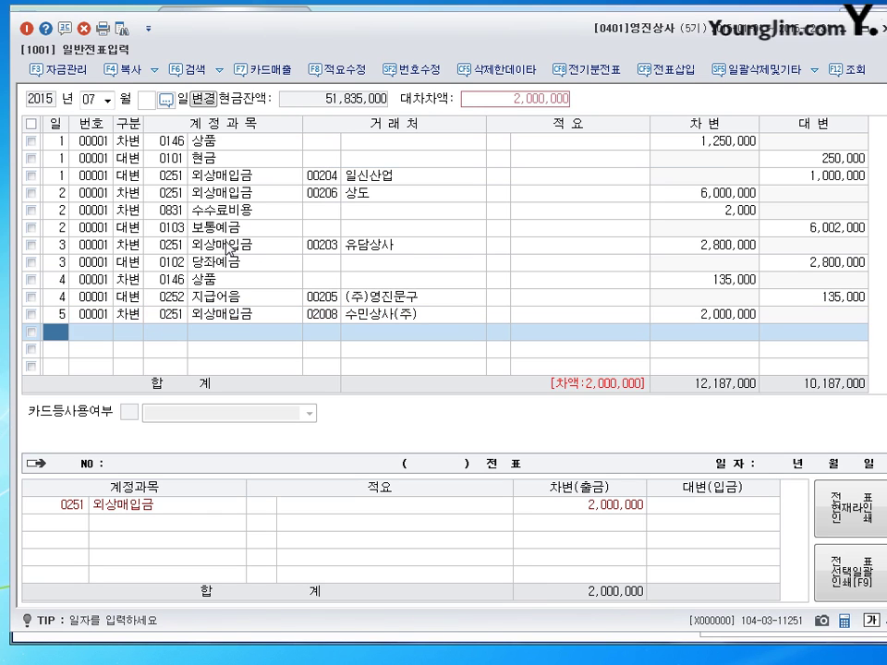
# Add a July 5 credit line for account 103 보통예금 without a vendor and set its amount to 1,000,000.
pyautogui.write('5')
pyautogui.press('Return')
pyautogui.write('4')
pyautogui.press('Return')
pyautogui.write('103')
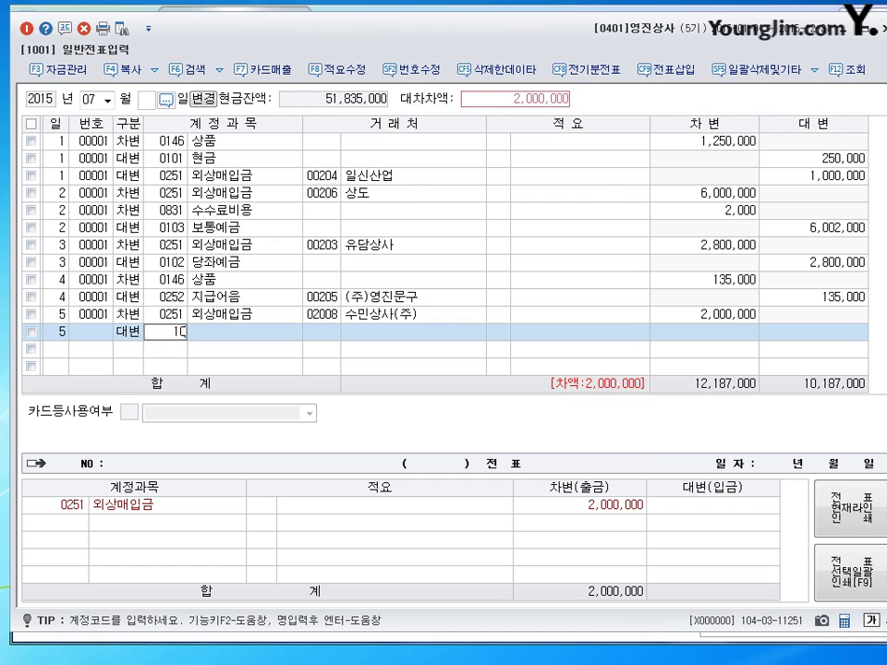
pyautogui.press('Return')
pyautogui.press('Return')
pyautogui.press('Return')
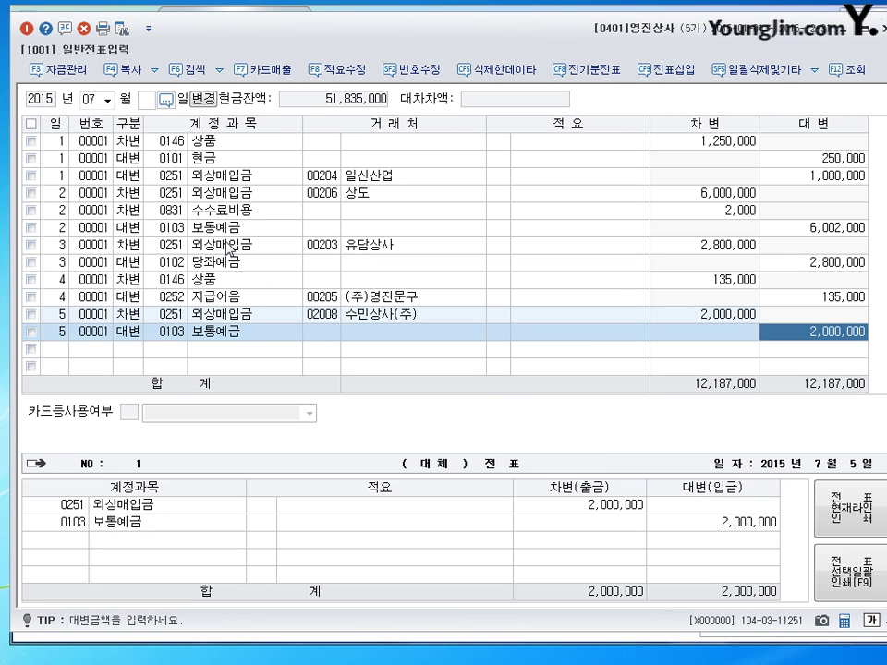
pyautogui.write('1000000')
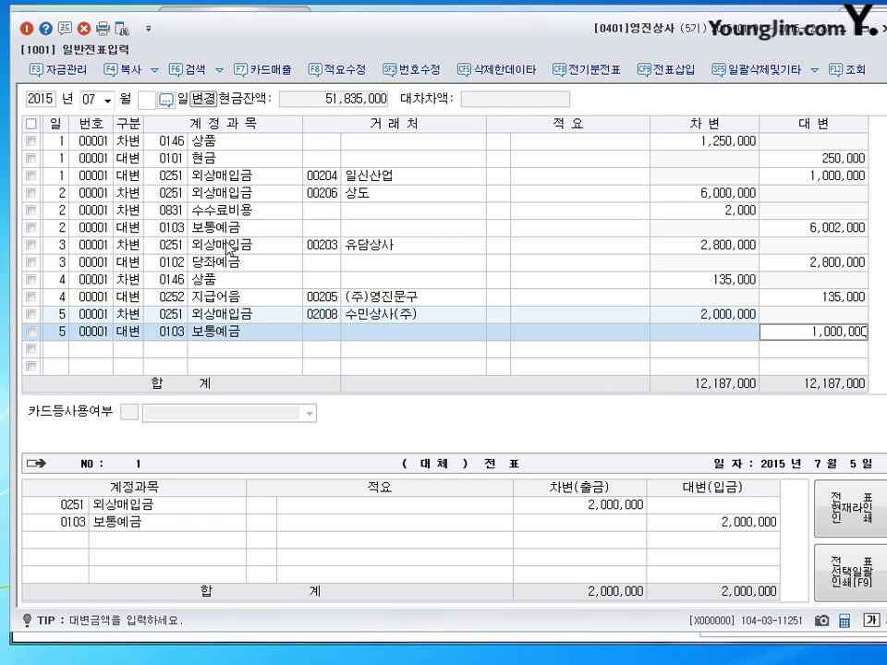
pyautogui.press('Return')
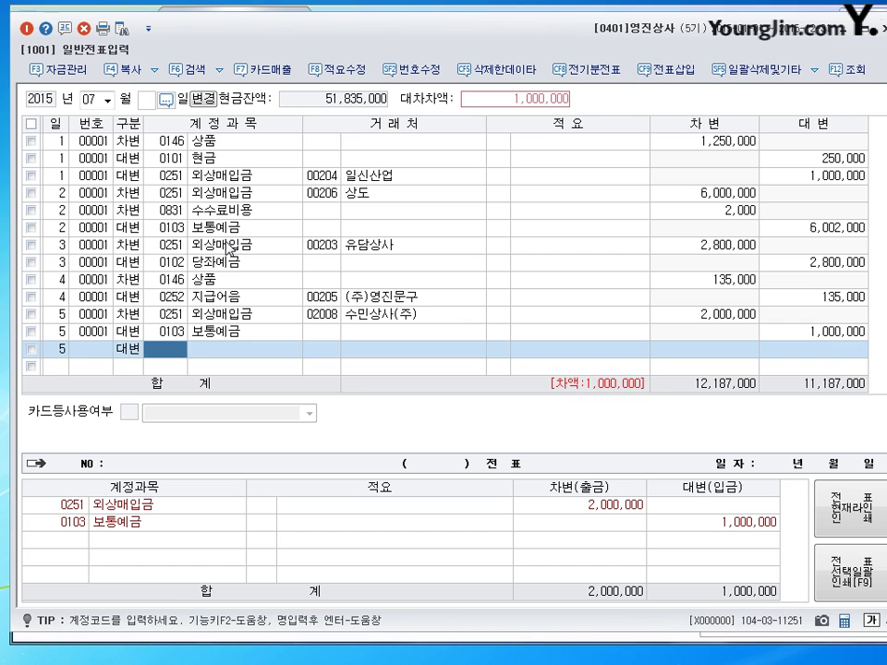
# Complete the second July 5 credit line with account 252 지급어음 and vendor 수민상사(주), accepting the balancing amount of 1,000,000.
pyautogui.write('252')
pyautogui.press('Return')
pyautogui.write('2008')
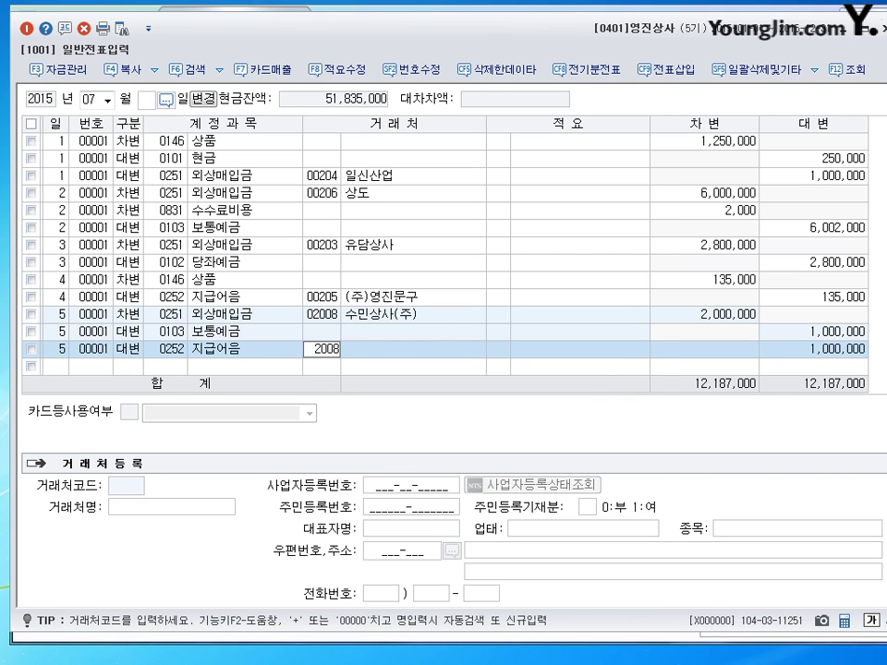
pyautogui.press('Return')
pyautogui.press('Return')
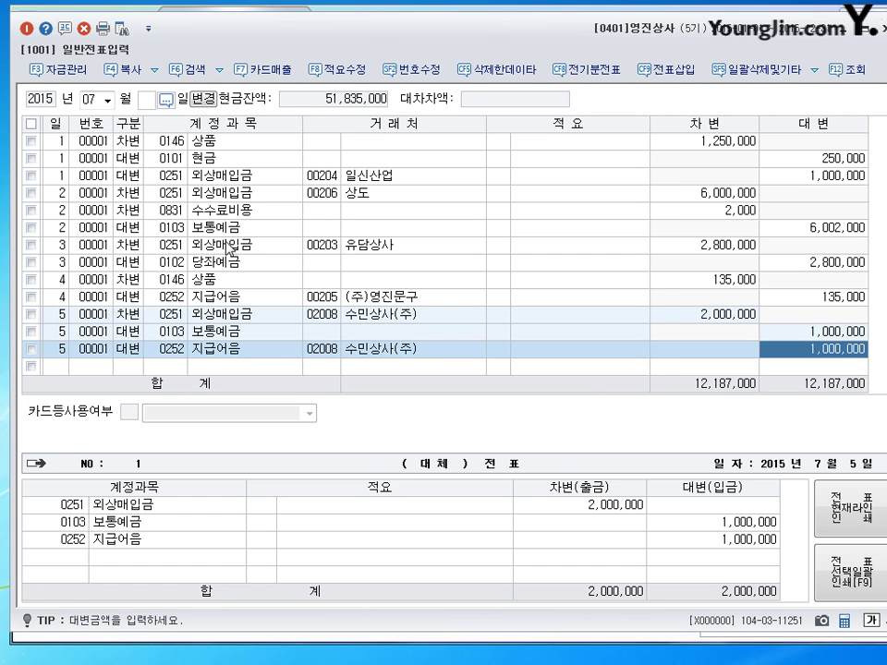
pyautogui.press('Return')
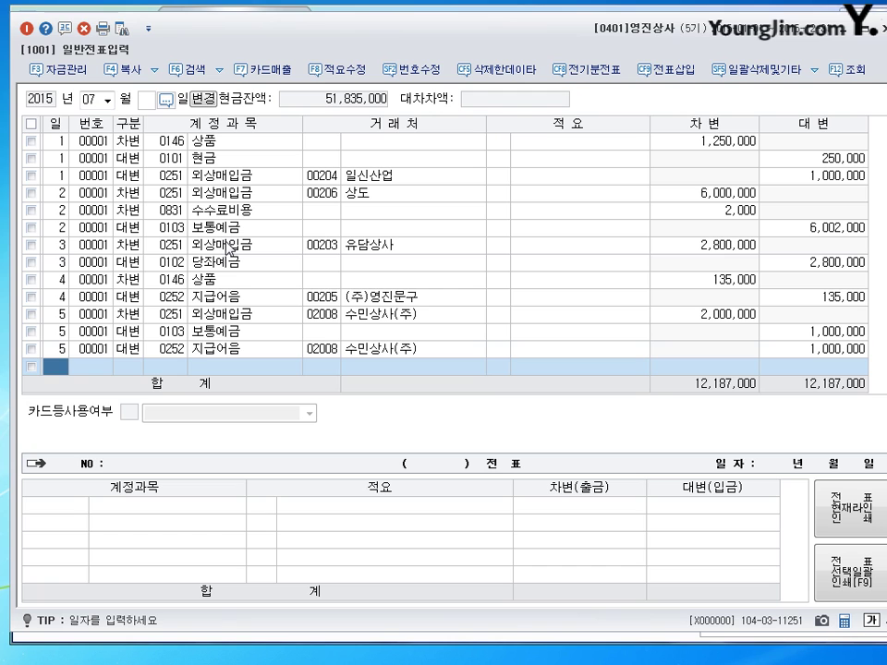
# Start a July 7 debit line with account 252 지급어음.
pyautogui.write('7')
pyautogui.press('Return')
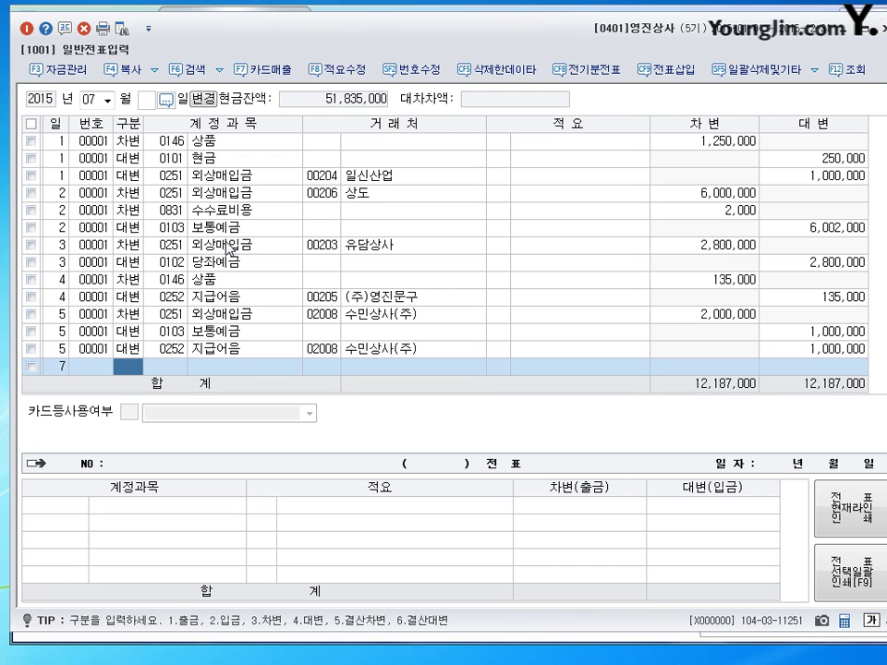
pyautogui.write('3')
pyautogui.press('Return')
pyautogui.write('252')
pyautogui.press('Return')
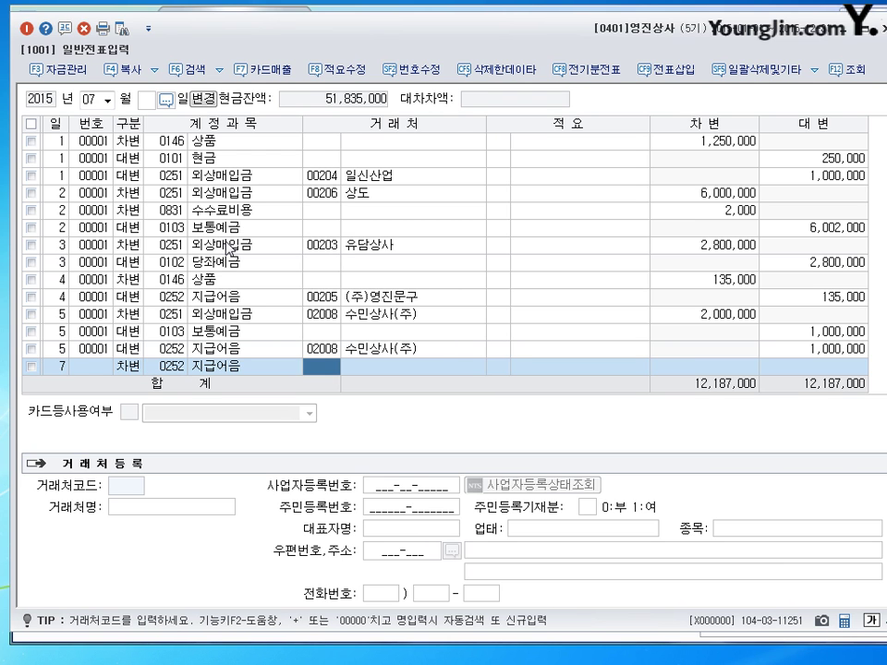
# Set the July 7 지급어음 line's vendor to 대왕마트 and its debit amount to 16,160,000.
pyautogui.write('대왕')
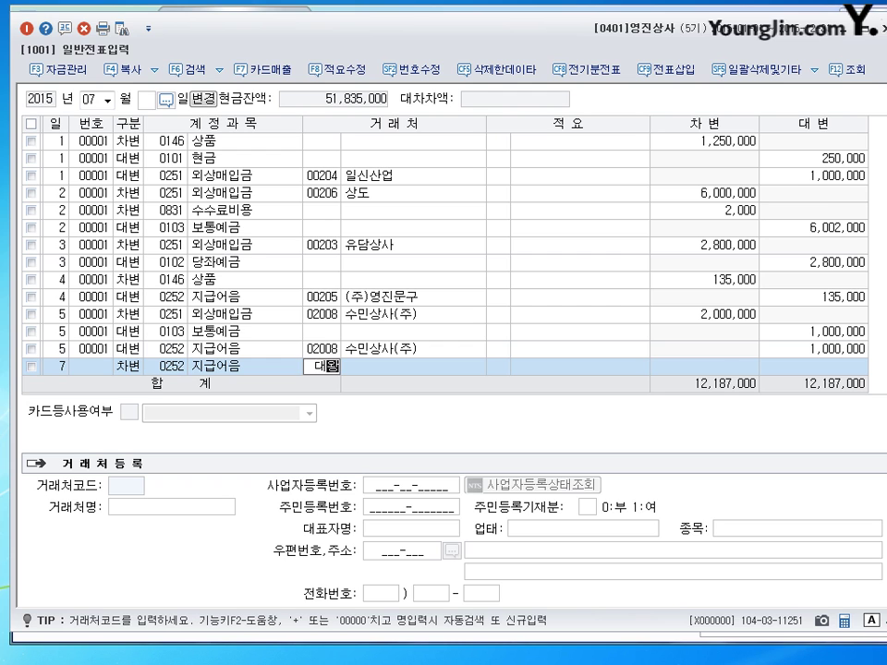
pyautogui.press('Return')
pyautogui.press('Return')
pyautogui.press('Return')
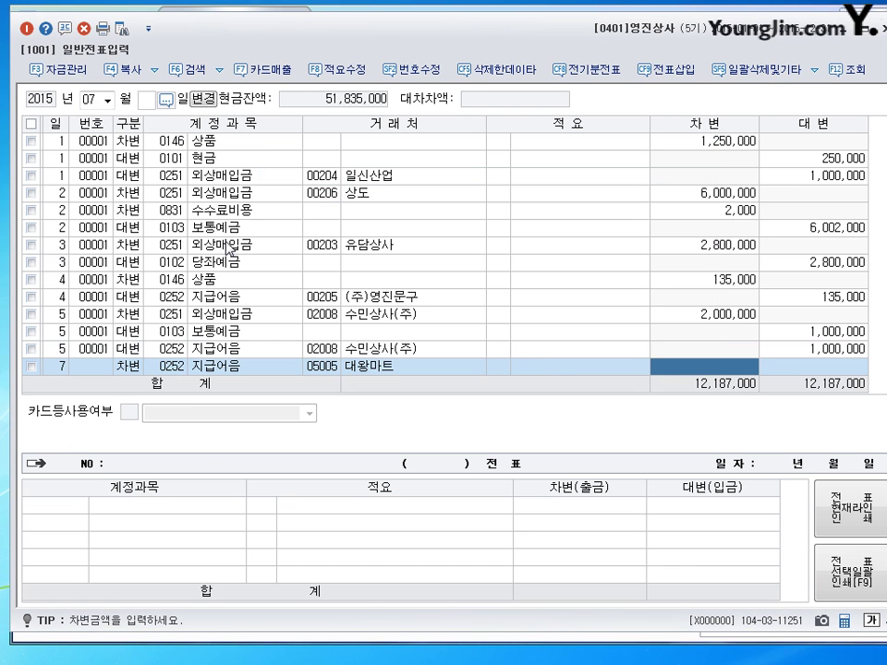
pyautogui.write('16160000')
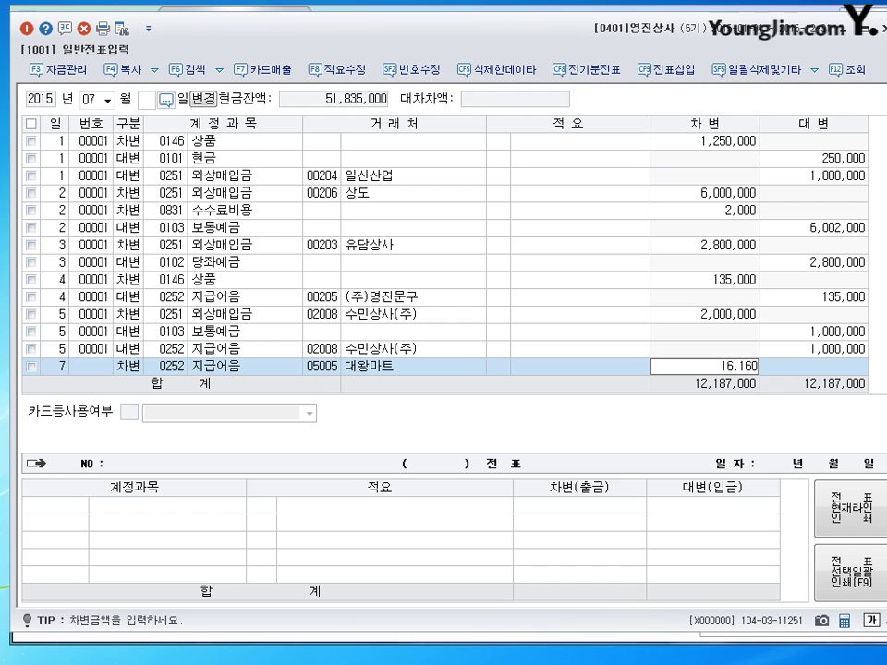
pyautogui.press('Return')
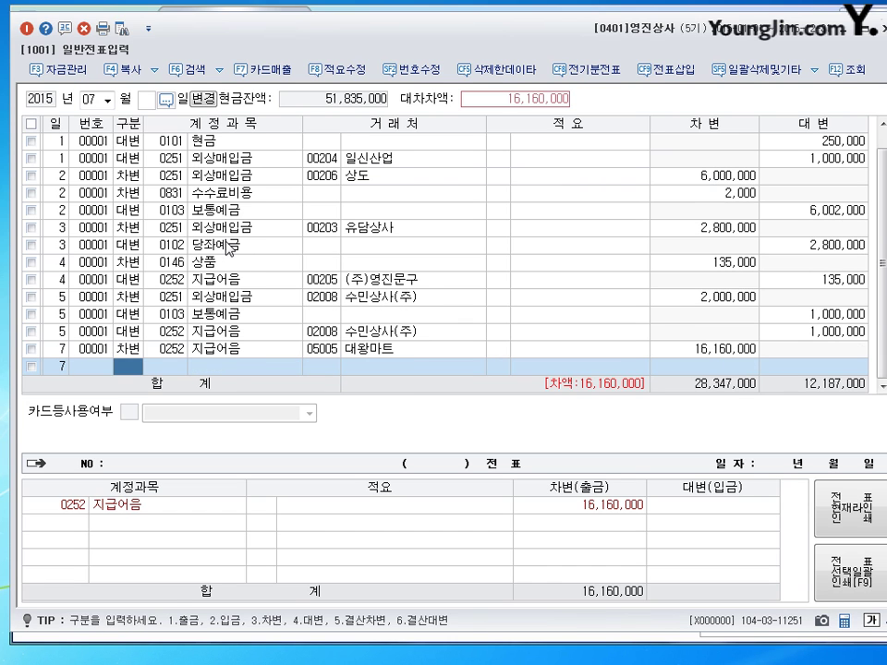
# Add a July 7 credit line for account 102 당좌예금 without a vendor, accepting the balancing amount of 16,160,000.
pyautogui.write('4')
pyautogui.press('Return')
pyautogui.write('102')
pyautogui.press('Return')
pyautogui.press('Return')
pyautogui.press('Return')
pyautogui.press('Return')
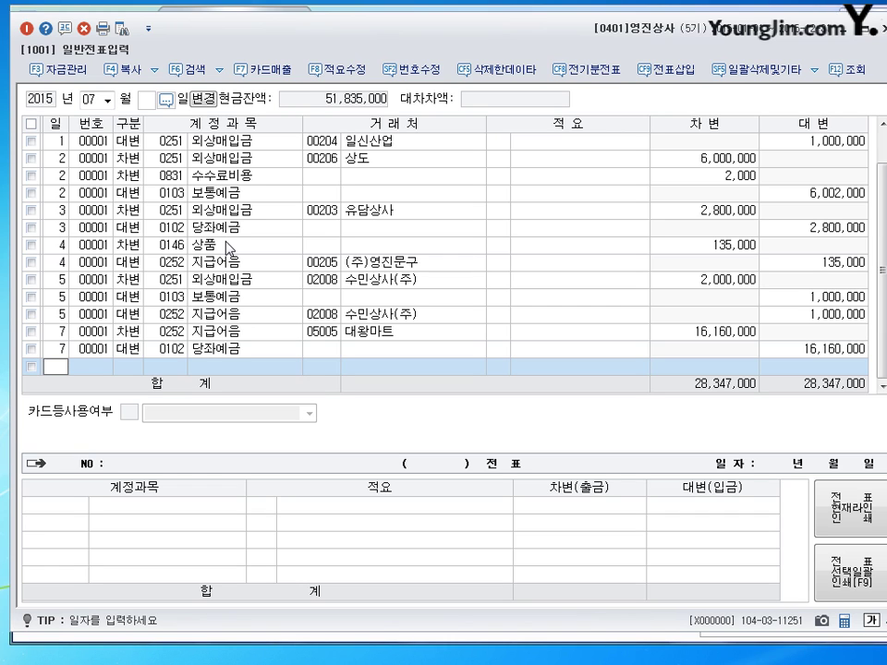
# Start a new line dated July 7 and change the date of the 대왕마트 지급어음 line and its 당좌예금 line to July 6.
pyautogui.write('7')
pyautogui.press('Return')
pyautogui.press('Up')
pyautogui.press('Up')
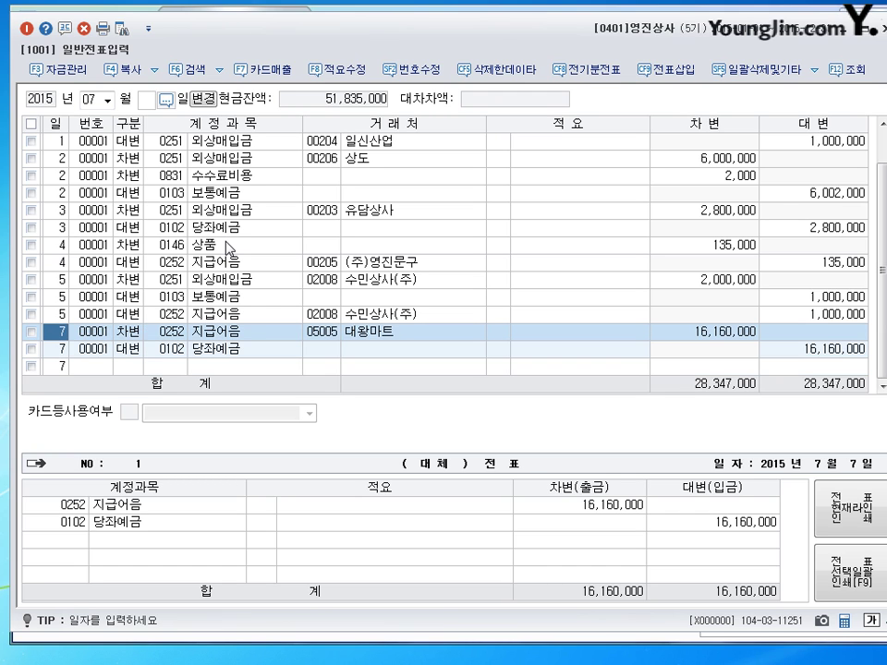
pyautogui.press('Down')
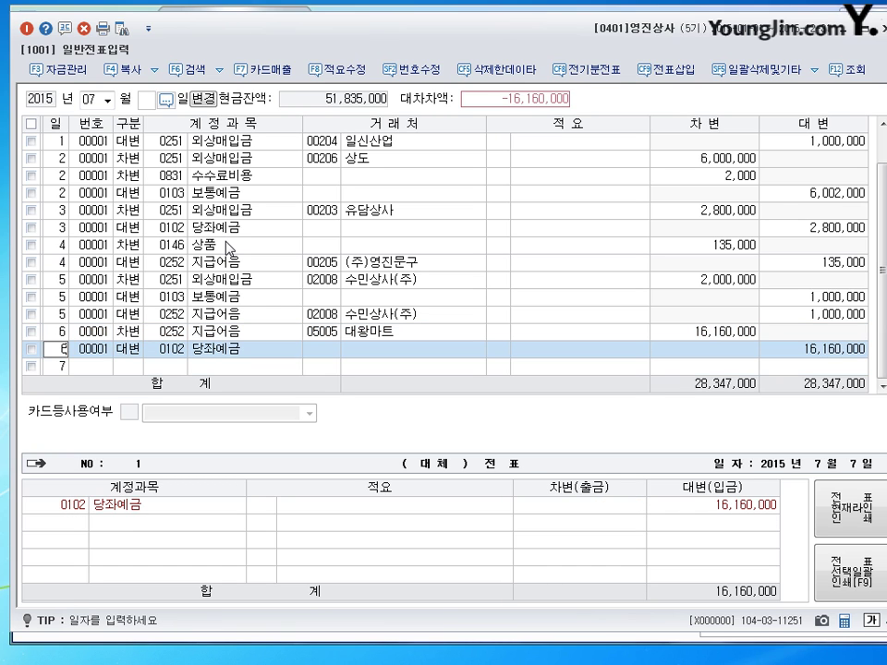
pyautogui.write('6')
pyautogui.press('Down')
pyautogui.press('Return')
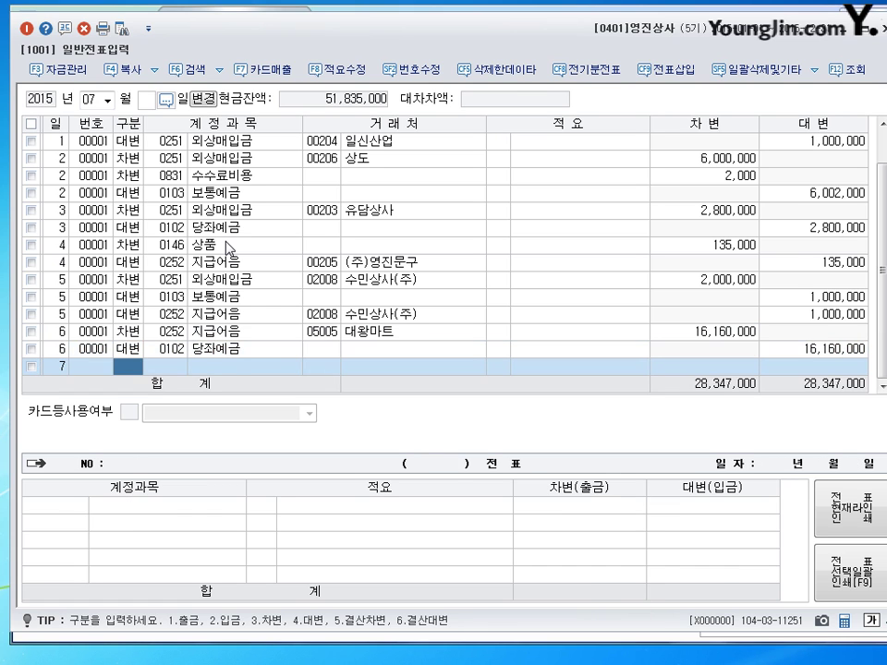
# Make the empty July 7 line a debit entry with account 103 보통예금.
pyautogui.press('Up')
pyautogui.press('Up')
pyautogui.press('Down')
pyautogui.press('Down')
pyautogui.write('3102')
pyautogui.press('Return')
pyautogui.press('Left')
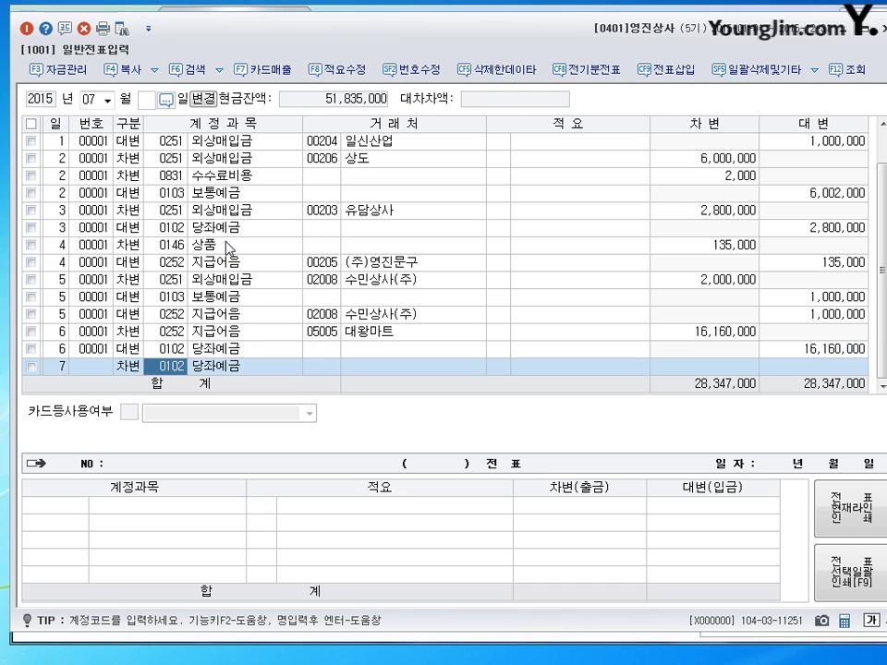
pyautogui.write('103')
pyautogui.press('Return')
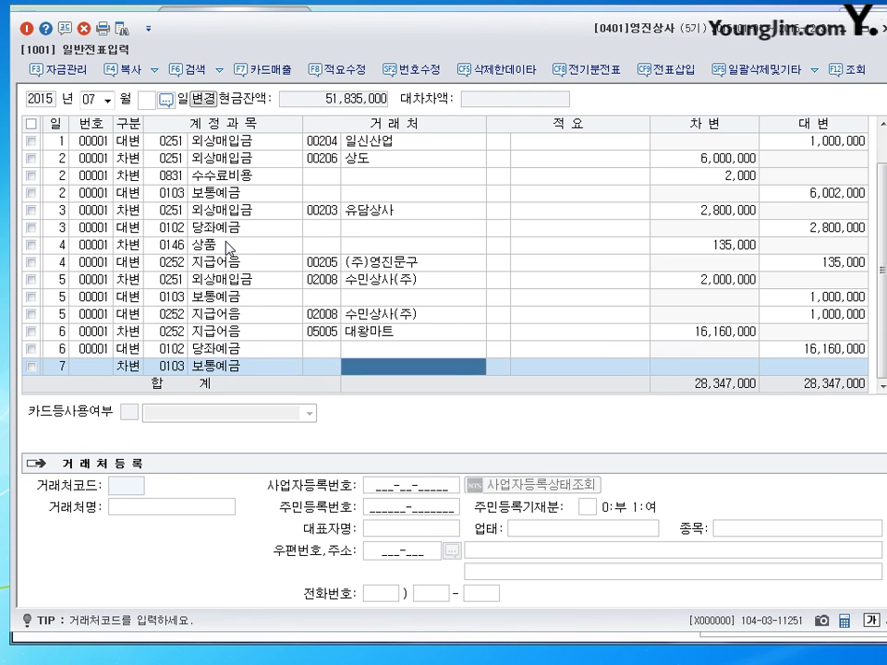
# Leave the vendor of the July 7 보통예금 line blank and set its debit amount to 12,000,000.
pyautogui.press('Return')
pyautogui.press('Return')
pyautogui.write('12000000')
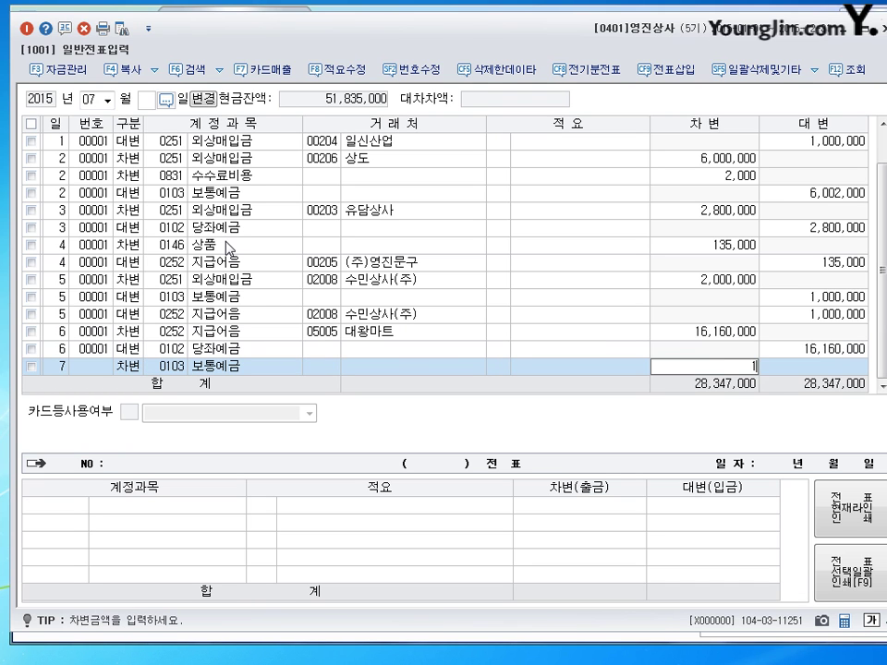
pyautogui.press('Return')
# Add a July 7 credit line for account 260 단기차입금 with vendor 신한은행, accepting the balancing amount of 12,000,000.
pyautogui.write('4')
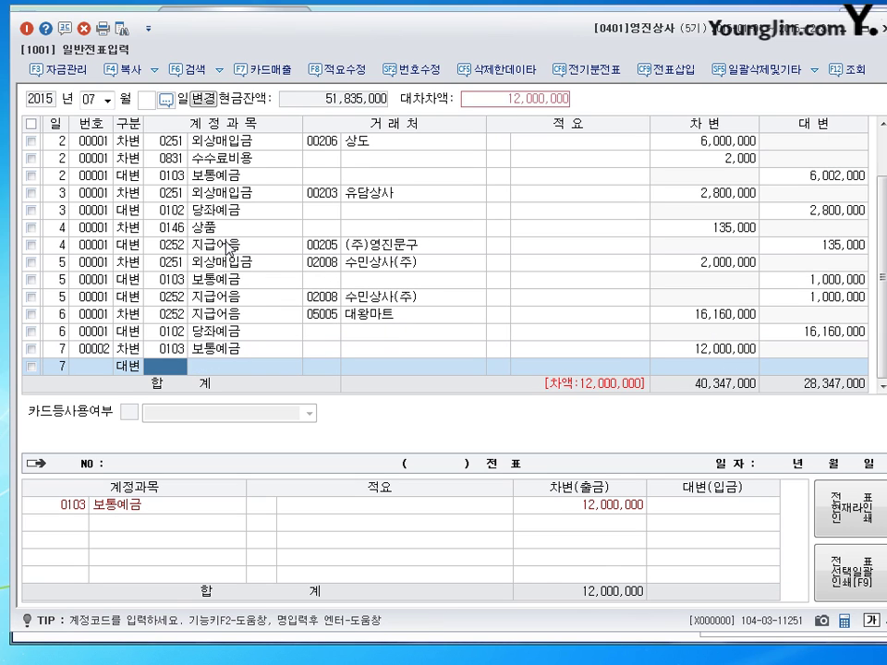
pyautogui.write('260')
pyautogui.press('Return')
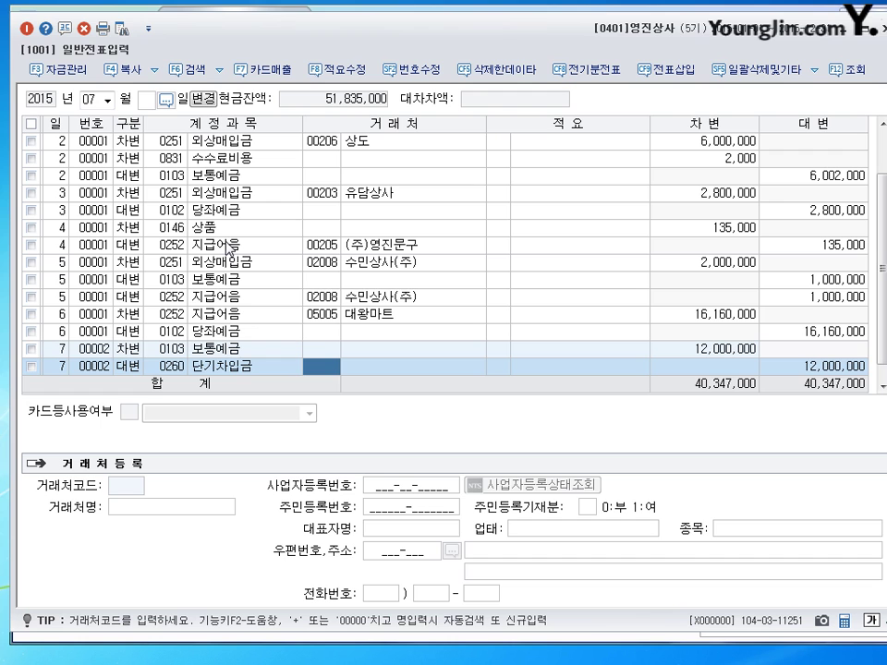
pyautogui.write('신한')
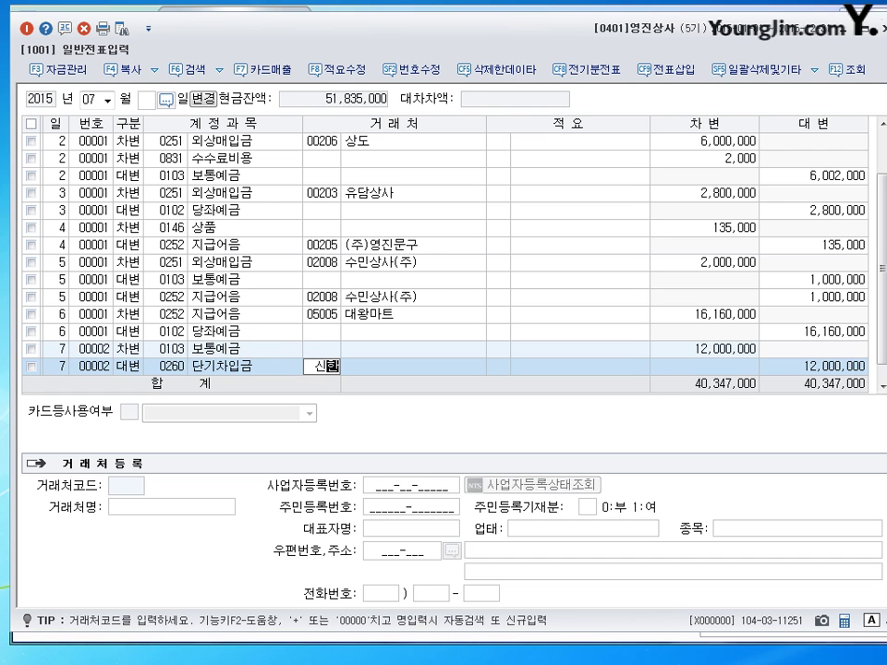
pyautogui.press('Return')
pyautogui.press('Return')
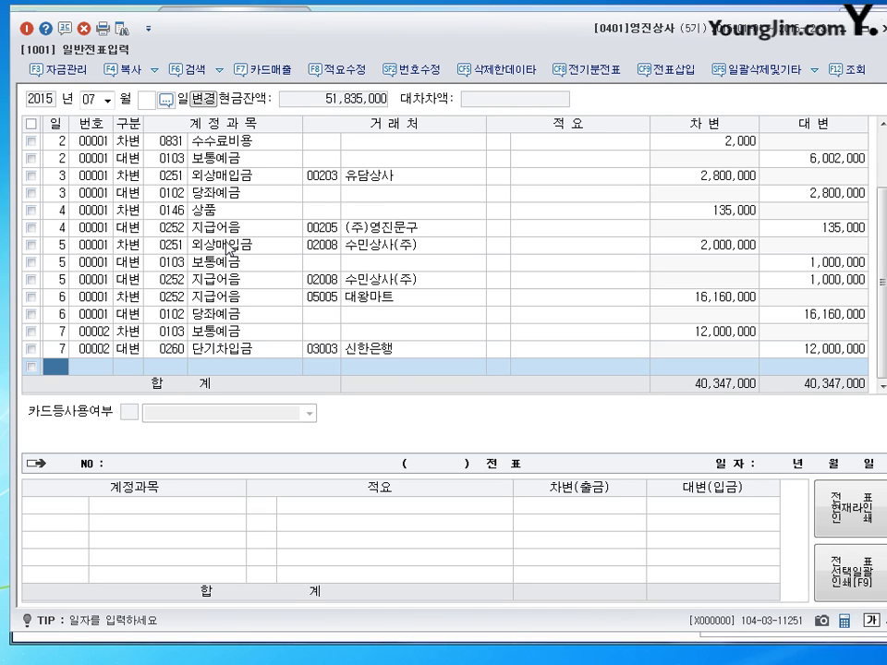
# Add a July 8 debit line for account 260 단기차입금 with vendor 삼다은행 and amount 12,000,000.
pyautogui.write('8')
pyautogui.press('Return')
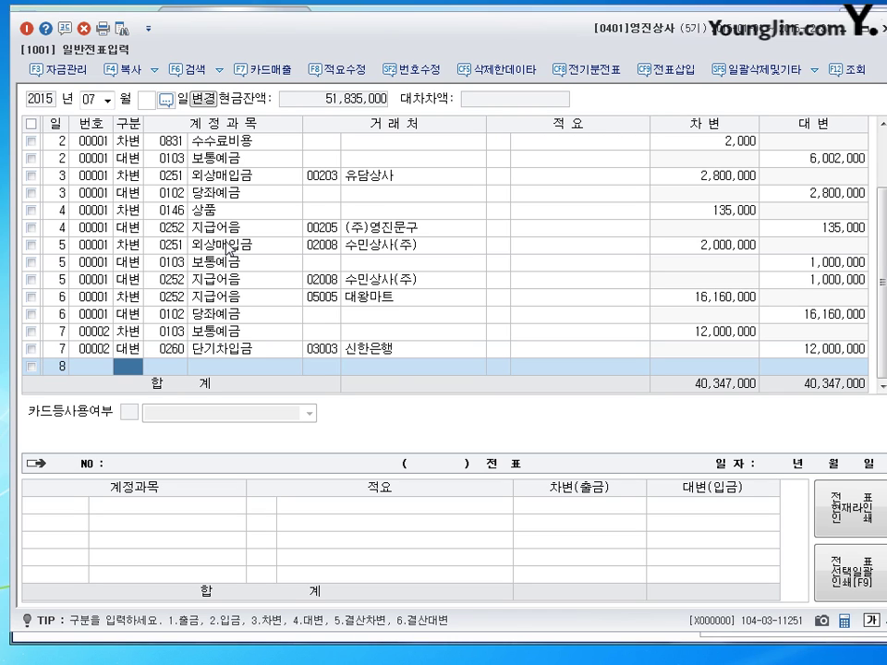
pyautogui.write('3')
pyautogui.press('Return')
pyautogui.write('260')
pyautogui.press('Return')
pyautogui.write('삼다')
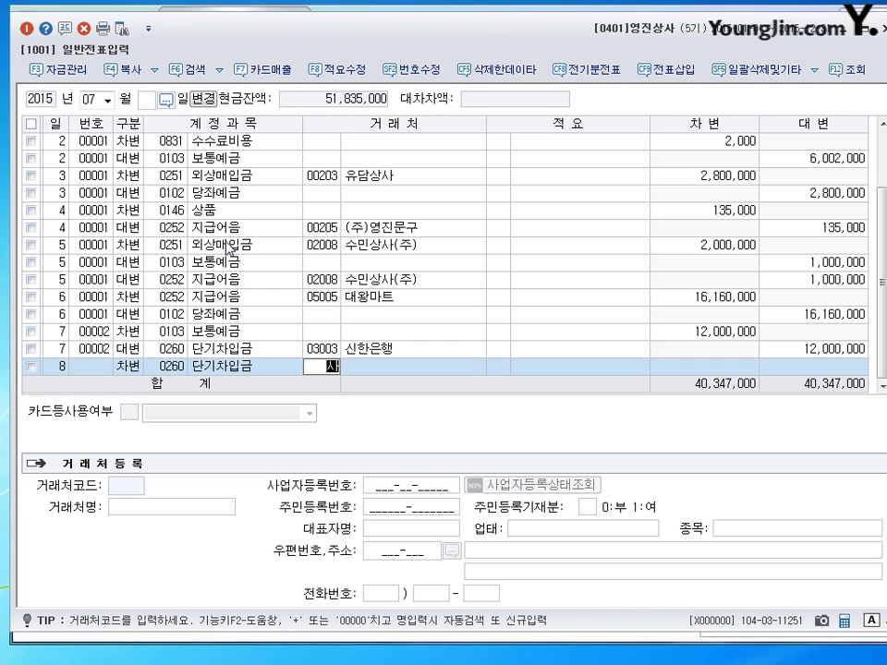
pyautogui.press('Return')
pyautogui.press('Return')
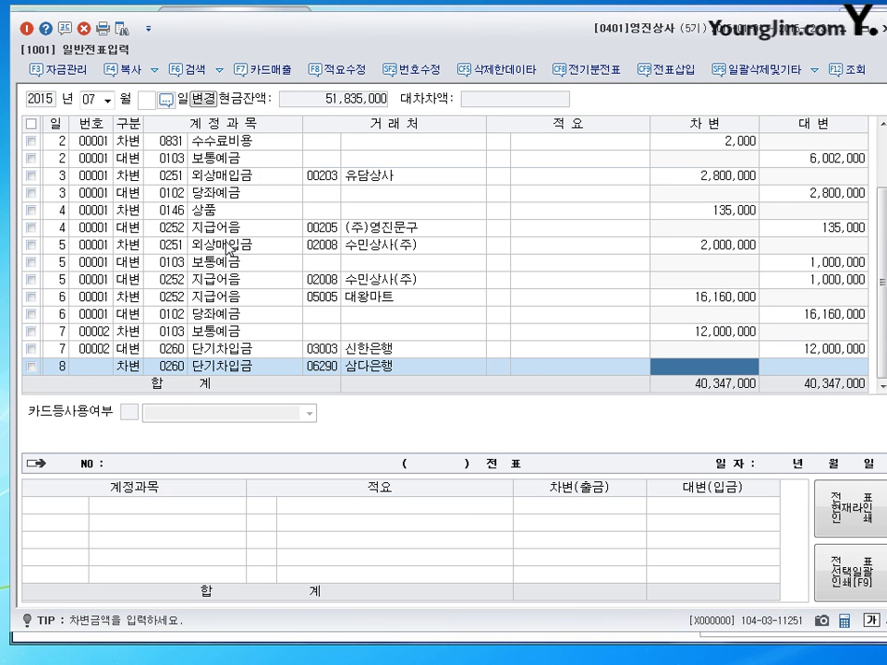
pyautogui.write('12000000')
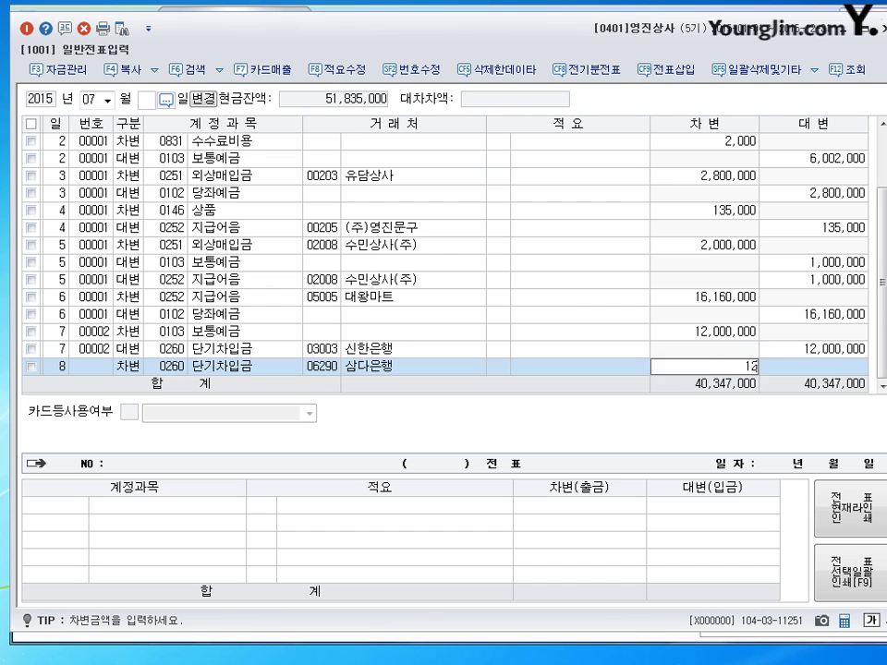
pyautogui.press('Return')
# Add a July 8 debit line for account 951 이자비용 with no vendor and amount 200,000.
pyautogui.write('3')
pyautogui.press('Return')
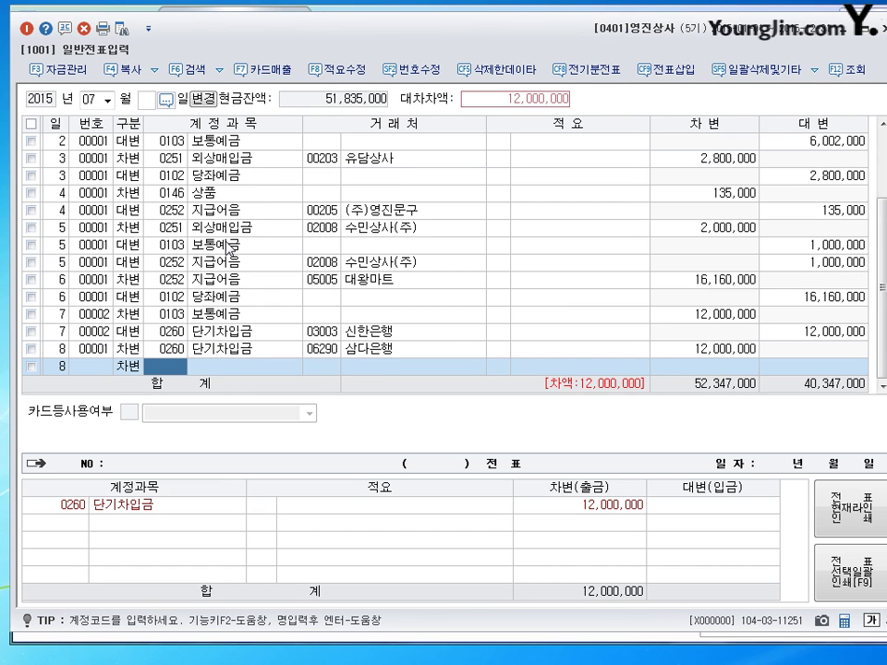
pyautogui.write('951')
pyautogui.press('Return')
pyautogui.press('Return')
pyautogui.press('Return')
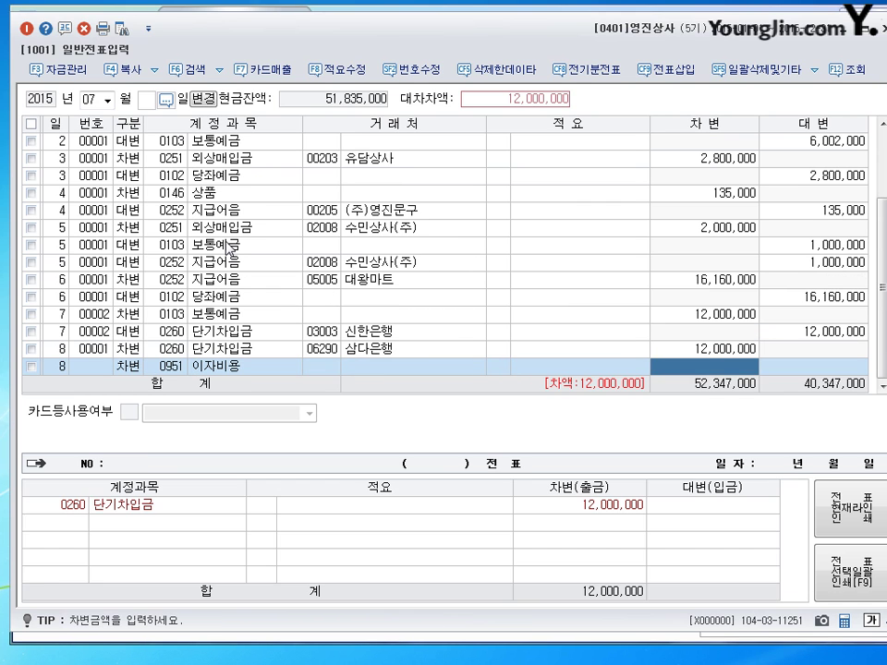
pyautogui.write('2000000')
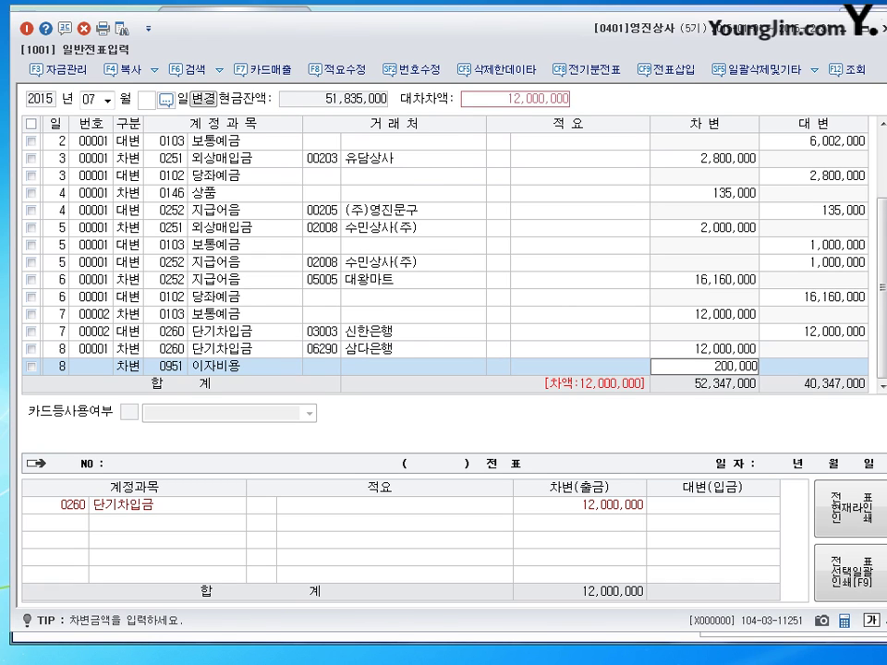
pyautogui.press('Return')
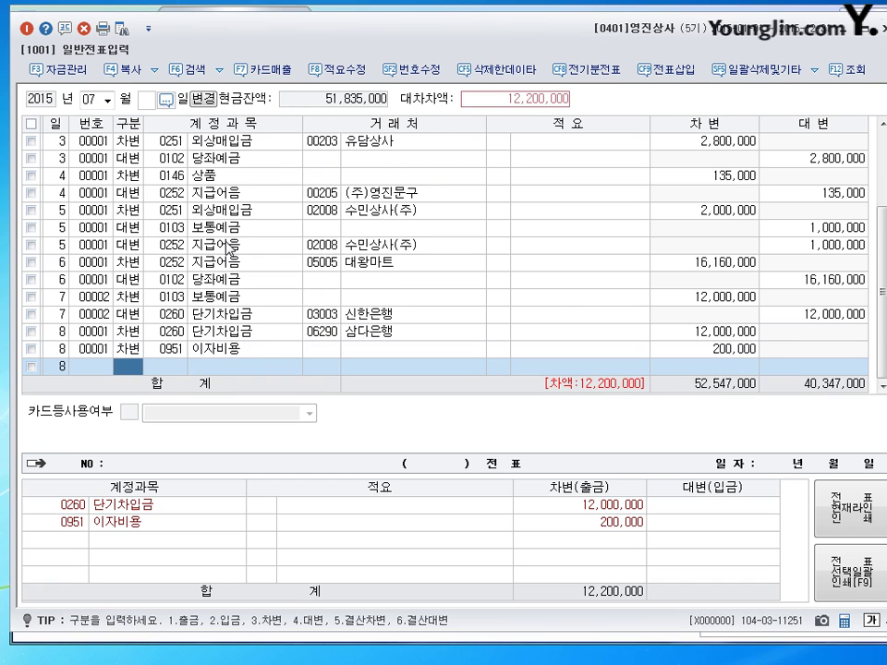
# Add a July 8 credit line for account 101 현금, accepting the balancing amount of 12,200,000.
pyautogui.write('4')
pyautogui.press('Return')
pyautogui.write('101')
pyautogui.press('Return')
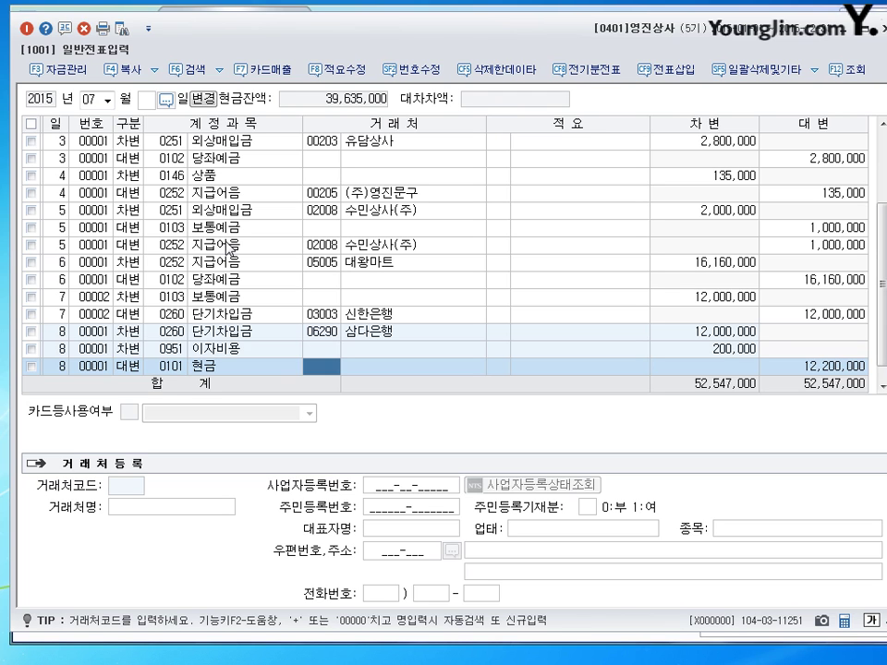
pyautogui.press('Return')
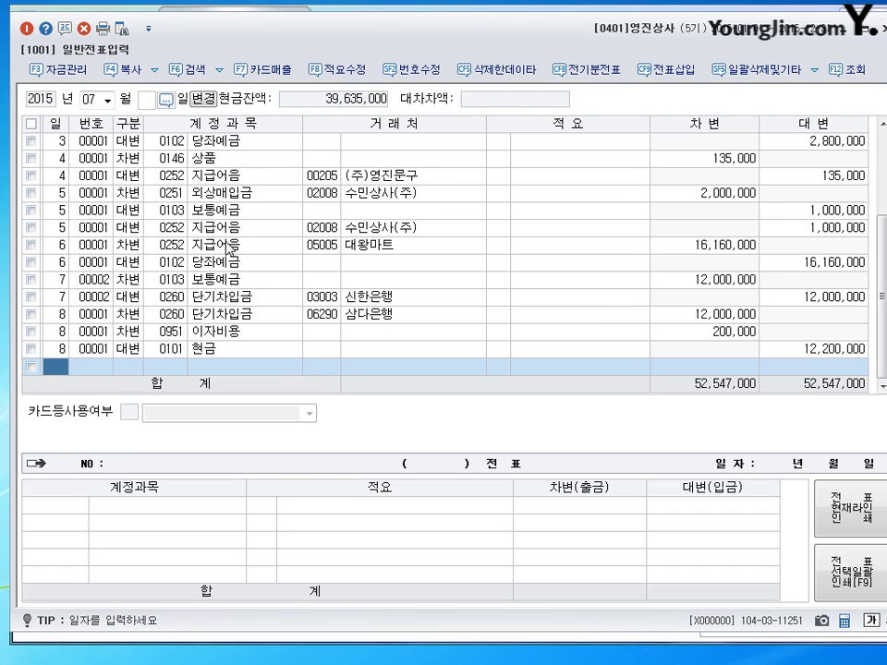
# Add a July 9 debit line for account 0813 접대비 with no vendor and amount 70,000.
pyautogui.write('9')
pyautogui.press('Return')
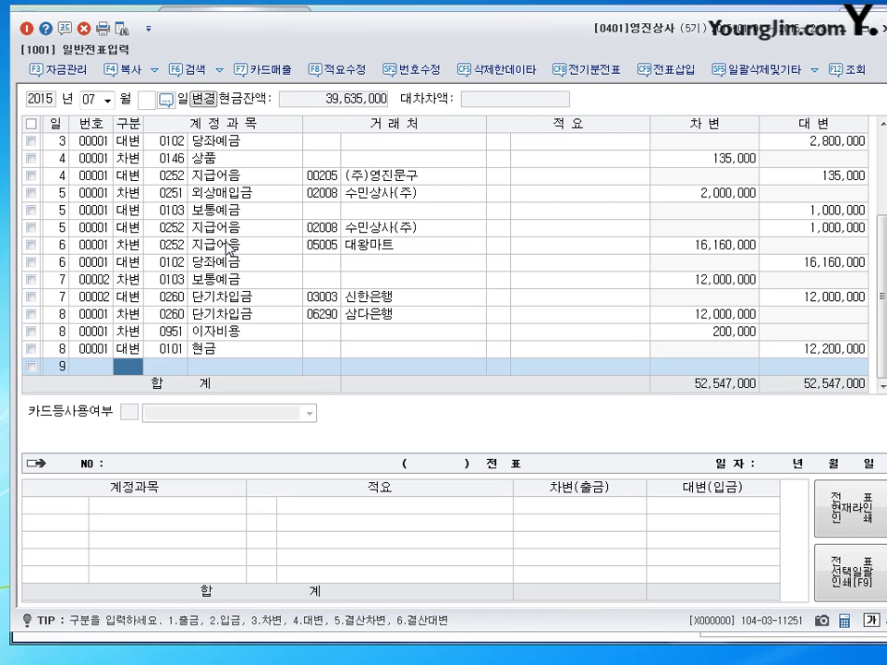
pyautogui.write('3')
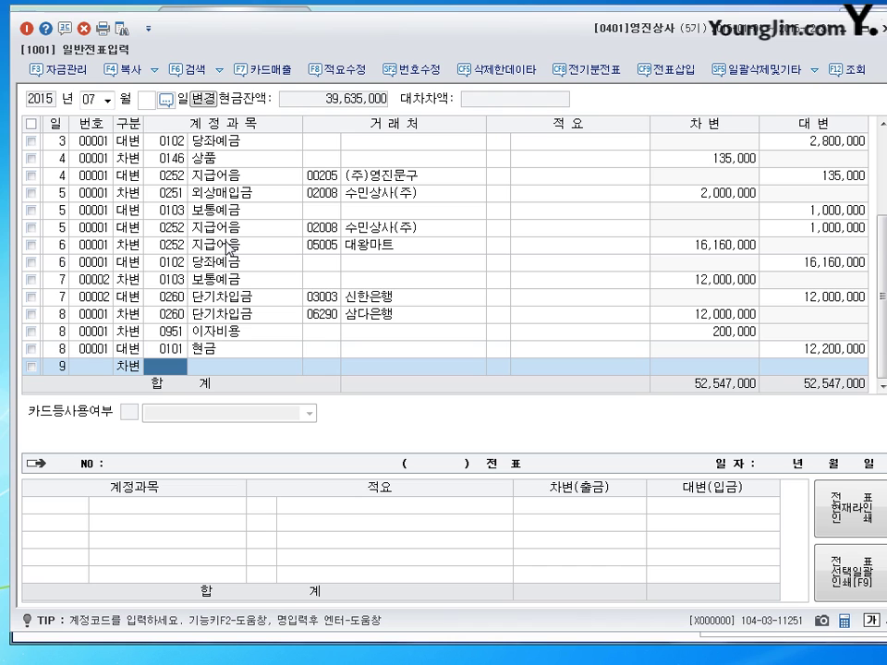
pyautogui.write('0813')
pyautogui.press('Return')
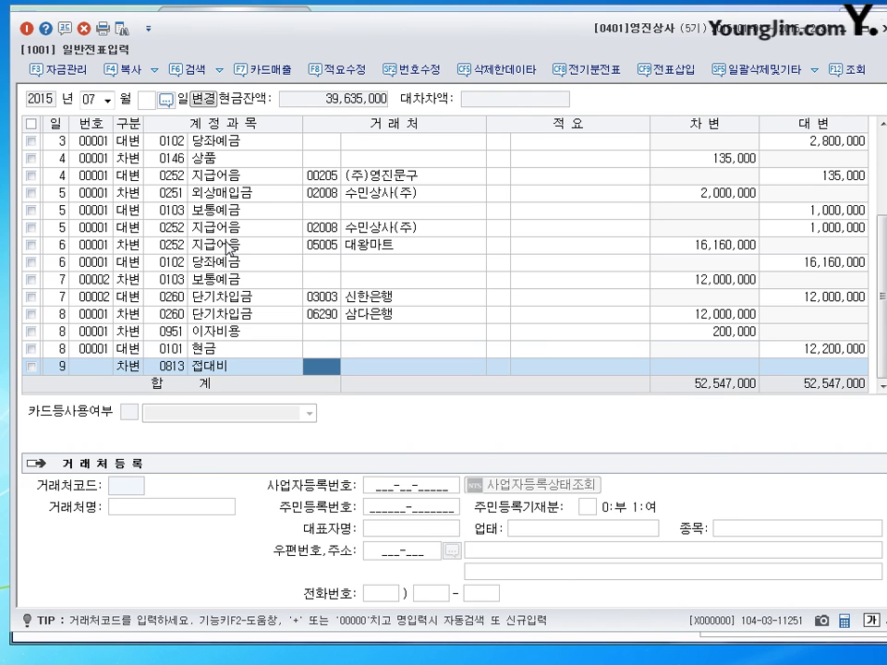
pyautogui.press('Return')
pyautogui.press('Return')
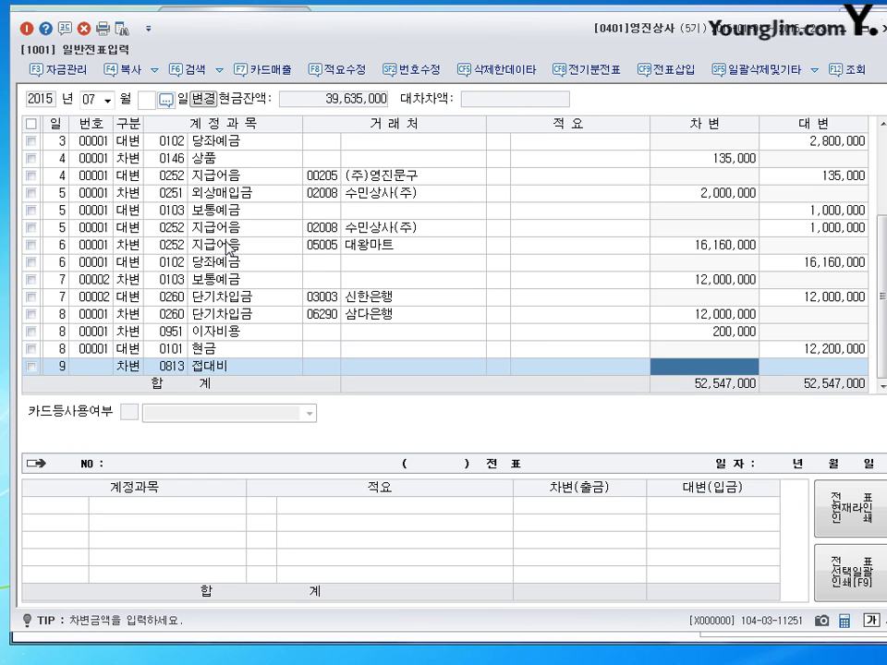
pyautogui.write('700000')
pyautogui.press('Return')
pyautogui.press('Return')
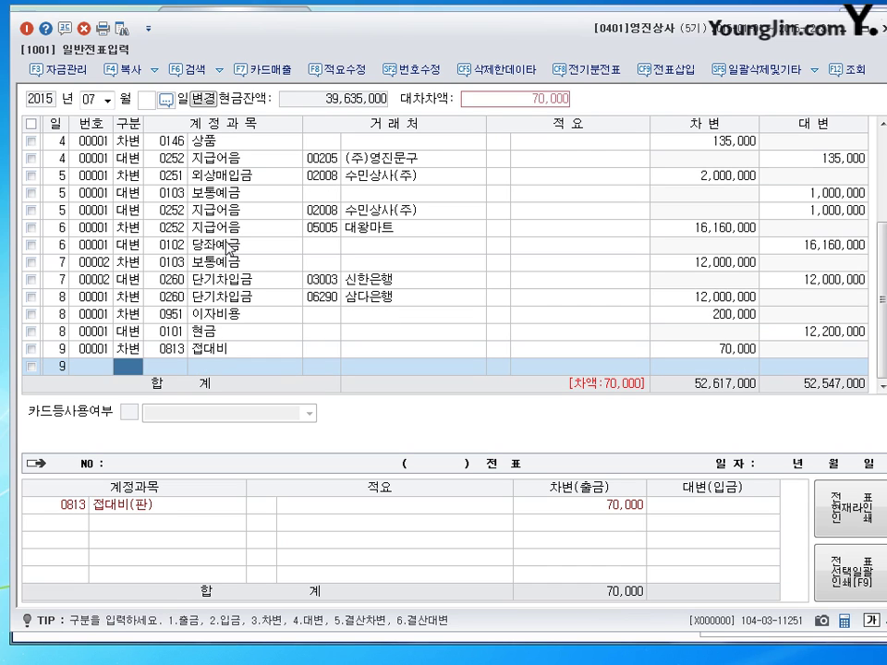
# Add a July 9 credit line for account 253 미지급금 with vendor 국민카드, accepting the balancing amount of 70,000.
pyautogui.write('40253')
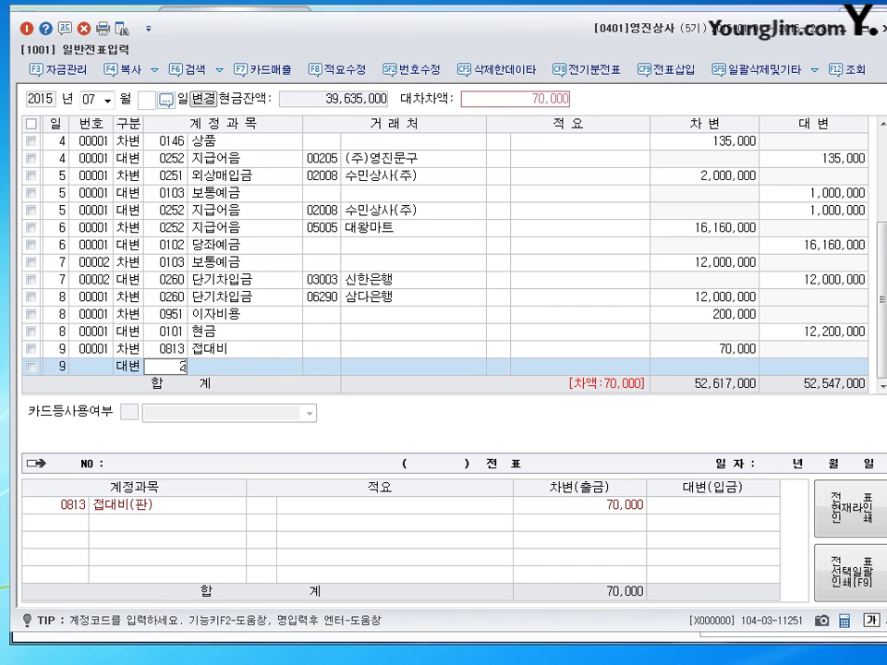
pyautogui.press('Return')
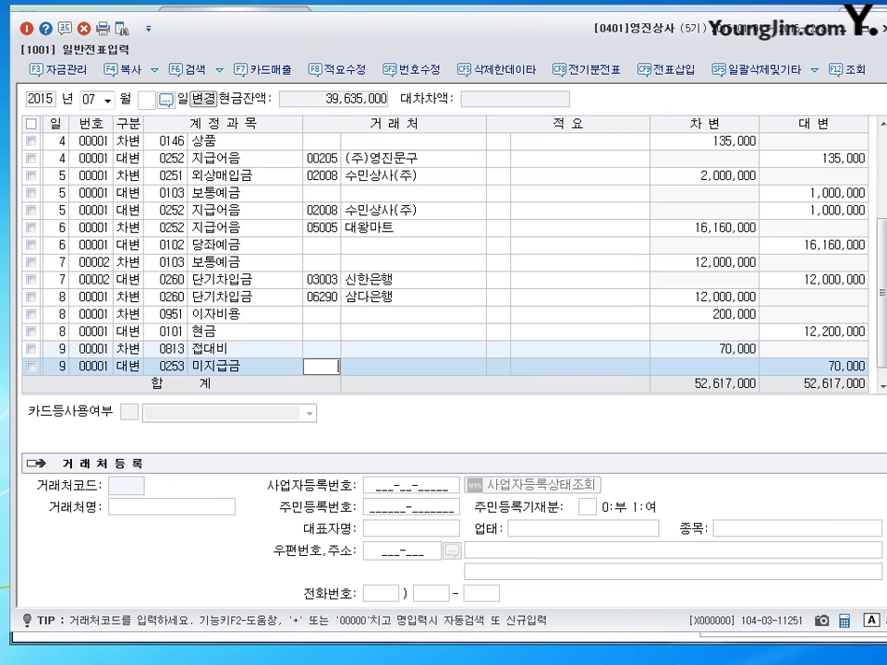
pyautogui.write('ㄴ국ㅁ')
pyautogui.press('BackSpace')
pyautogui.press('BackSpace')
pyautogui.write('ㄴ국ㅁㅣㄴ')
pyautogui.press('Return')
pyautogui.press('Return')
pyautogui.press('Return')
pyautogui.press('Return')
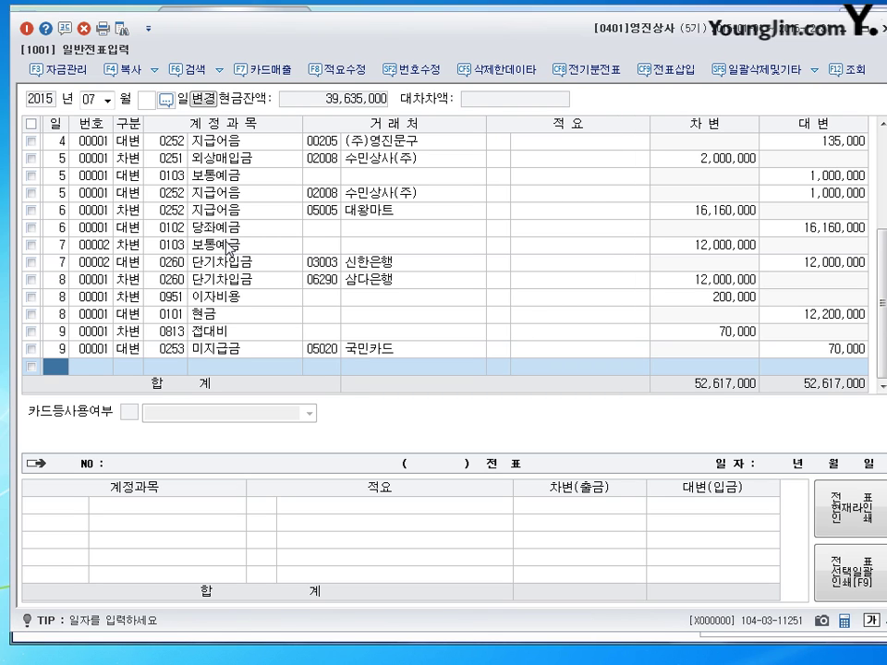
# Add a July 10 debit line for account 0811 복리후생비 with no vendor and amount 270,000.
pyautogui.write('10')
pyautogui.press('Return')
pyautogui.write('3')
pyautogui.press('Return')
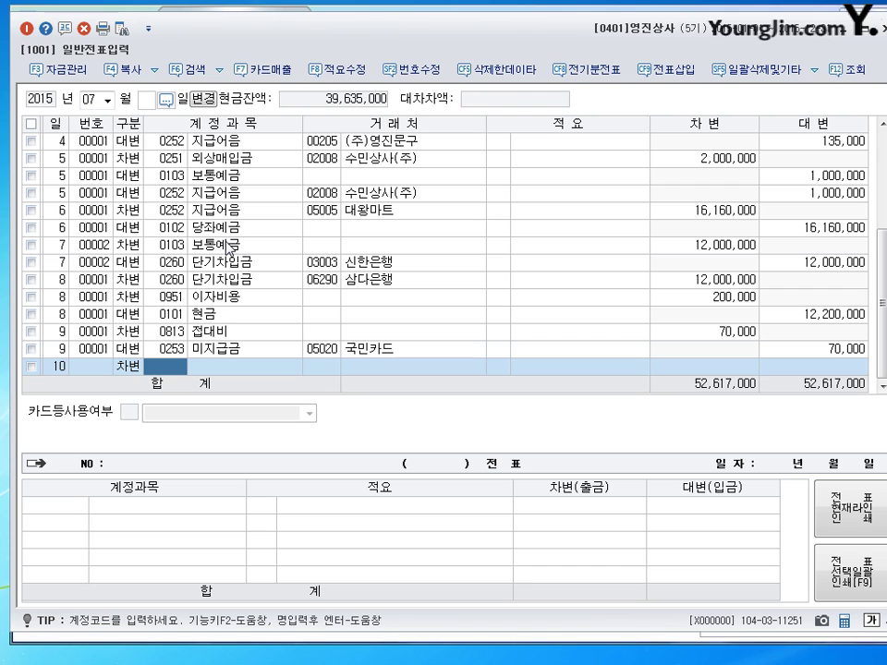
pyautogui.write('0811')
pyautogui.press('Return')
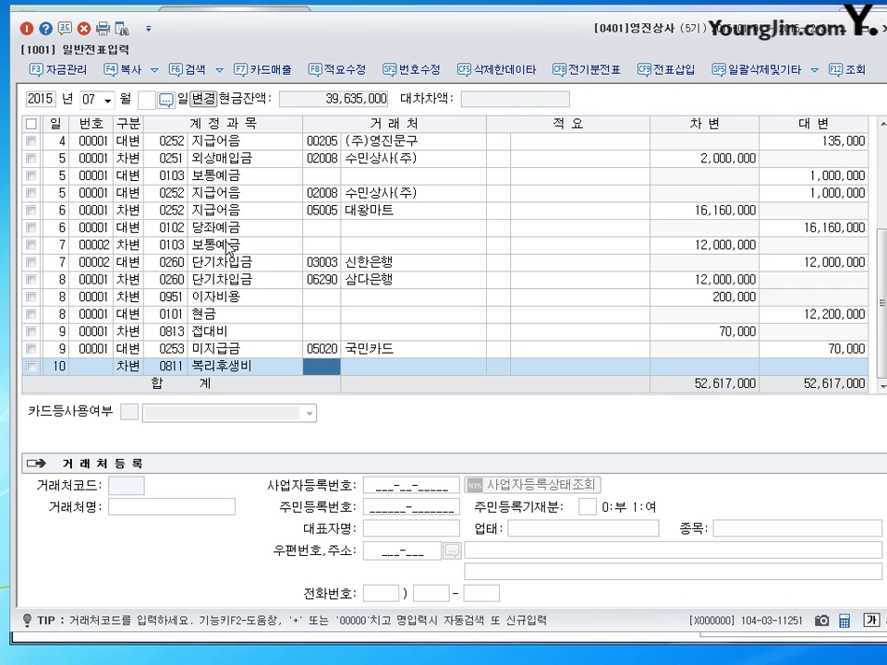
pyautogui.press('Return')
pyautogui.press('Return')
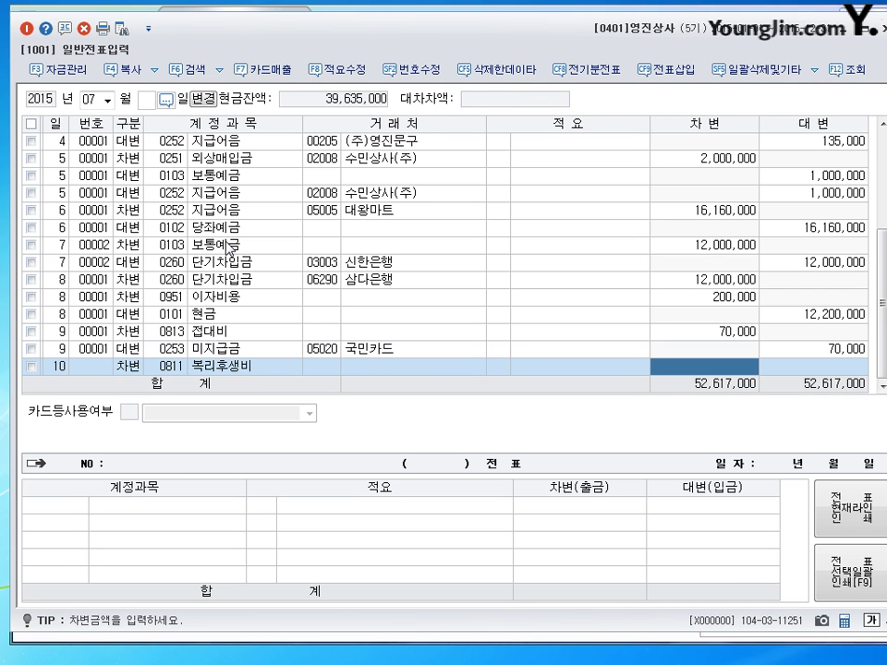
pyautogui.write('2700000')
pyautogui.press('Return')
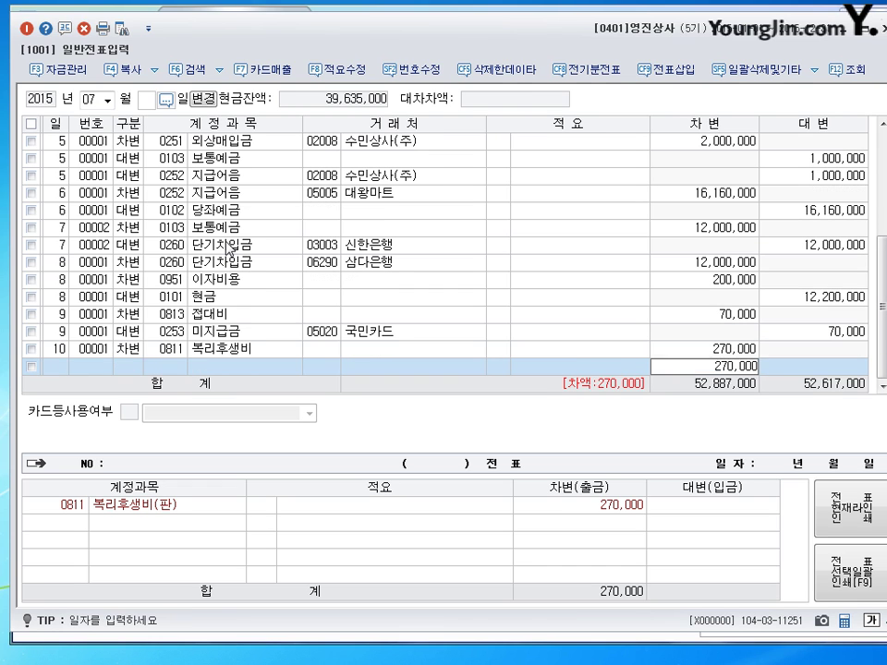
pyautogui.press('Return')
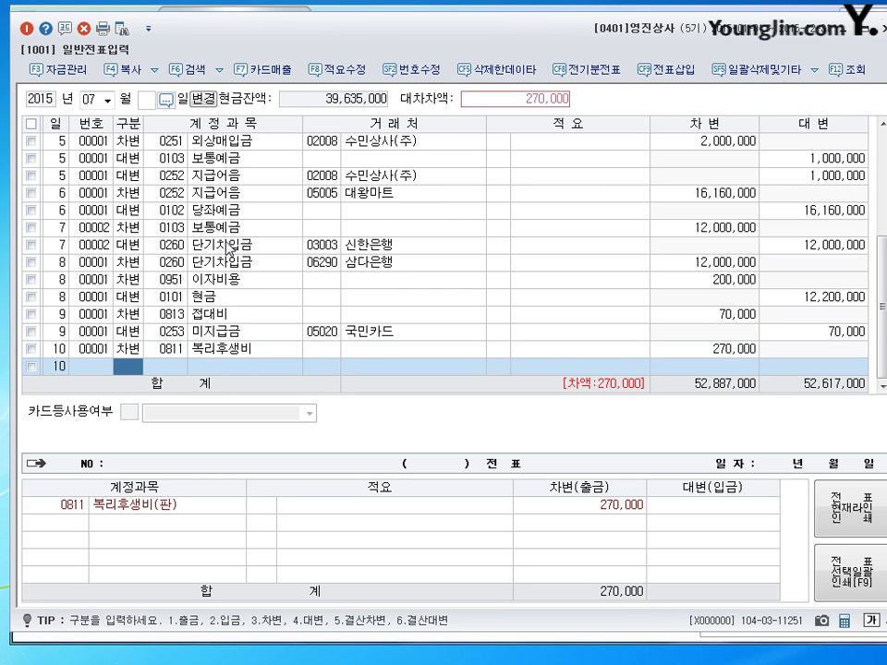
# Add a July 10 credit line for account 253 미지급금 with vendor 조은식당, accepting the balancing amount of 270,000.
pyautogui.write('4')
pyautogui.press('Return')
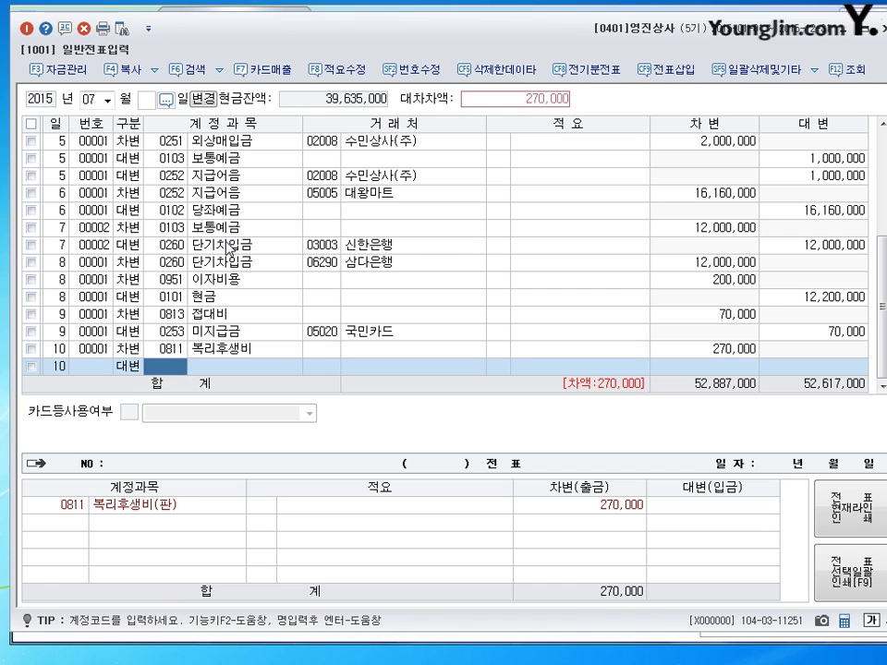
pyautogui.write('253')
pyautogui.press('Return')
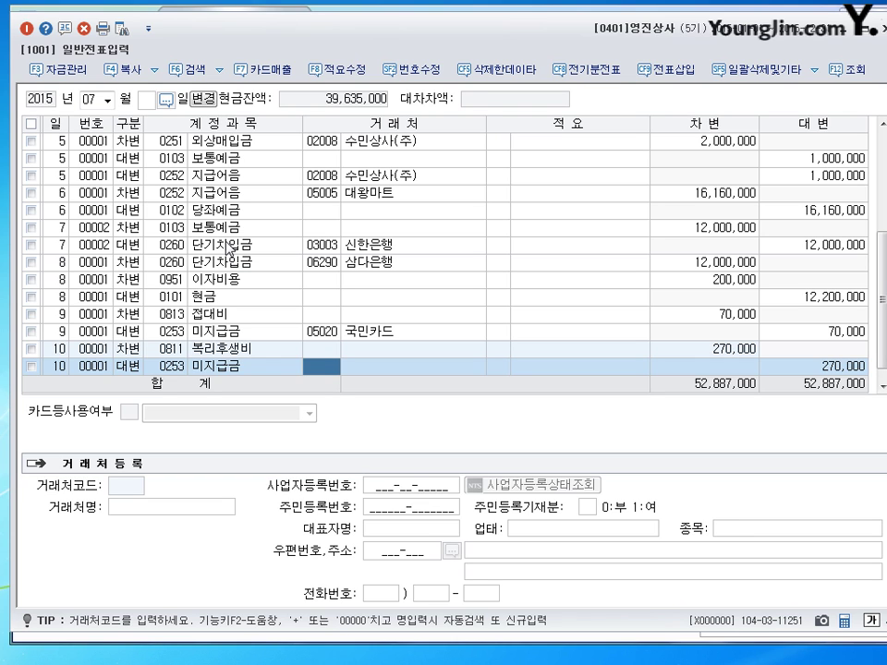
pyautogui.write('조으')
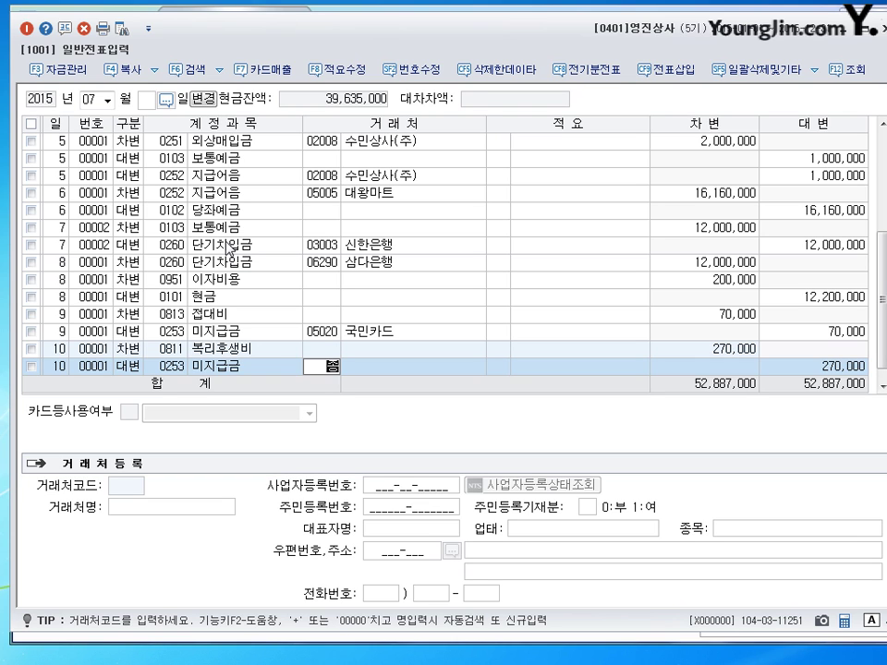
pyautogui.write('ㄴ')
pyautogui.press('Return')
pyautogui.press('Return')
pyautogui.press('Up')
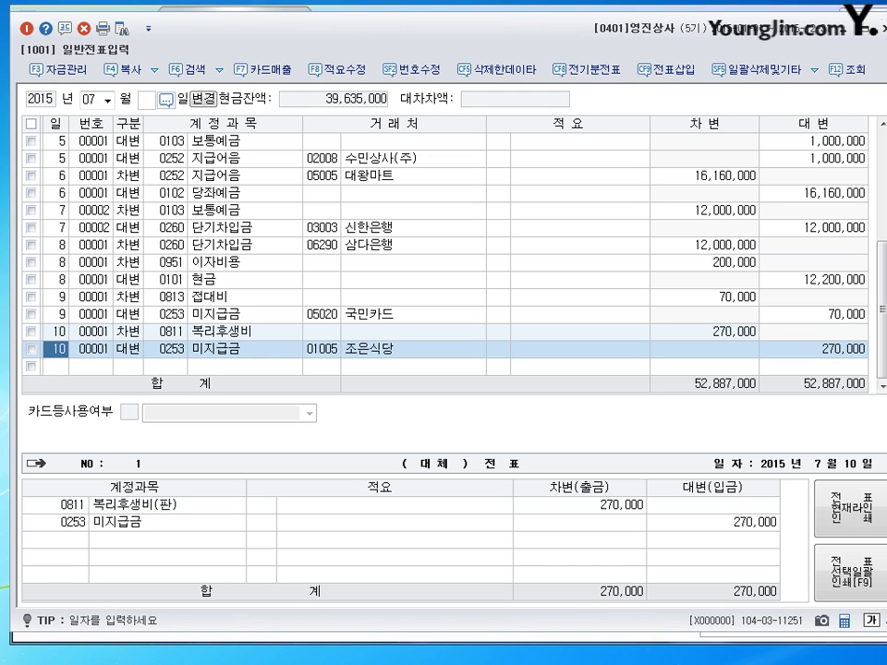
# Start a new July 11 line as a cash payment entry (출금) with account 253 미지급금.
pyautogui.moveTo(341, 37); pyautogui.dragTo(330, 30)
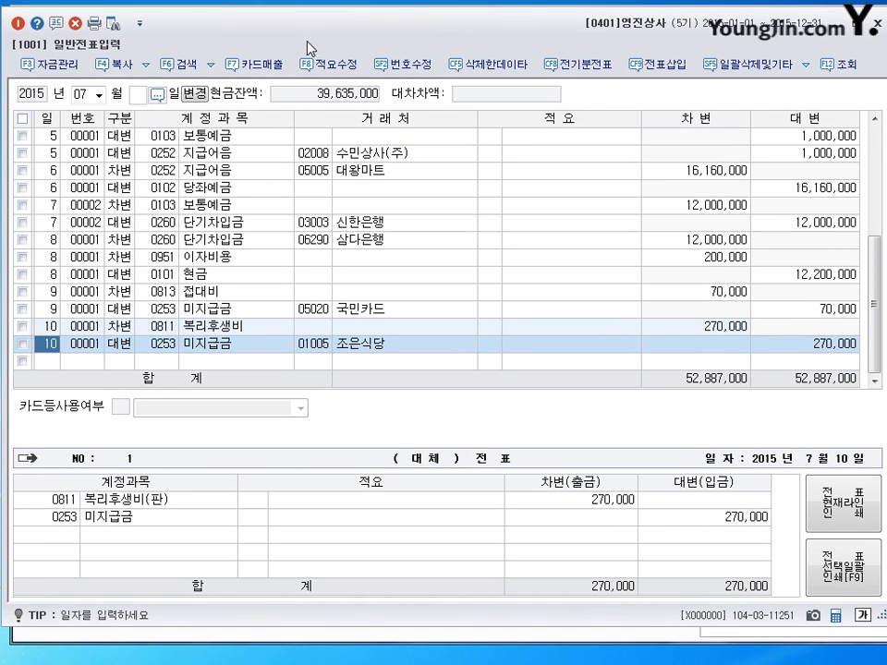
pyautogui.click(53, 356)
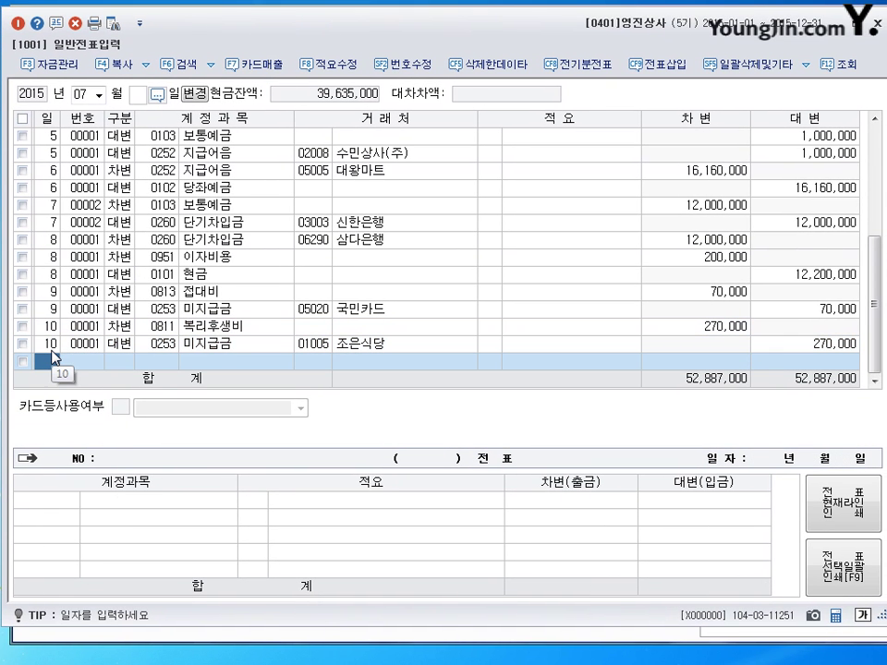
pyautogui.write('10')
pyautogui.press('Return')
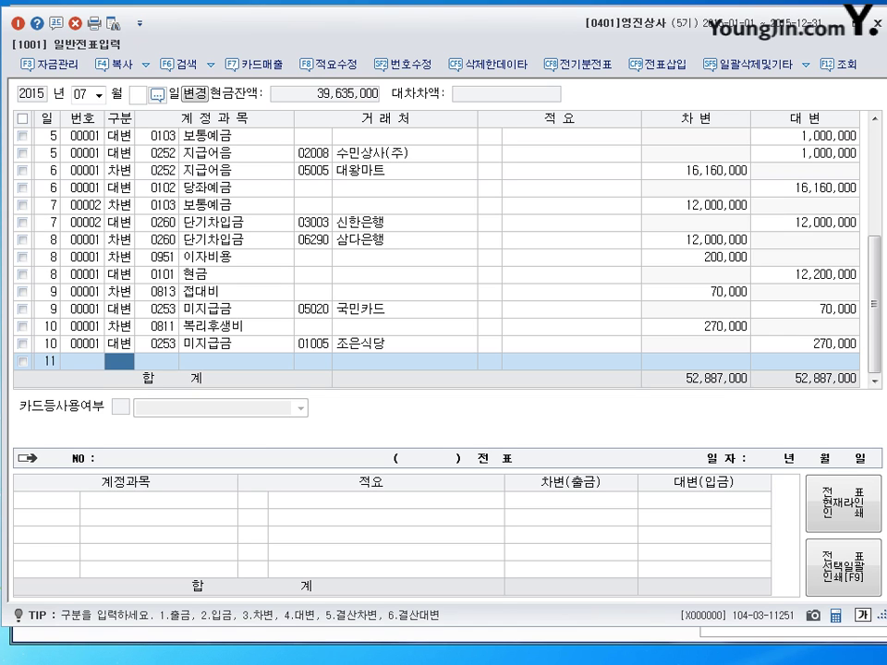
pyautogui.write('1')
pyautogui.press('Return')
pyautogui.write('253')
pyautogui.press('Return')
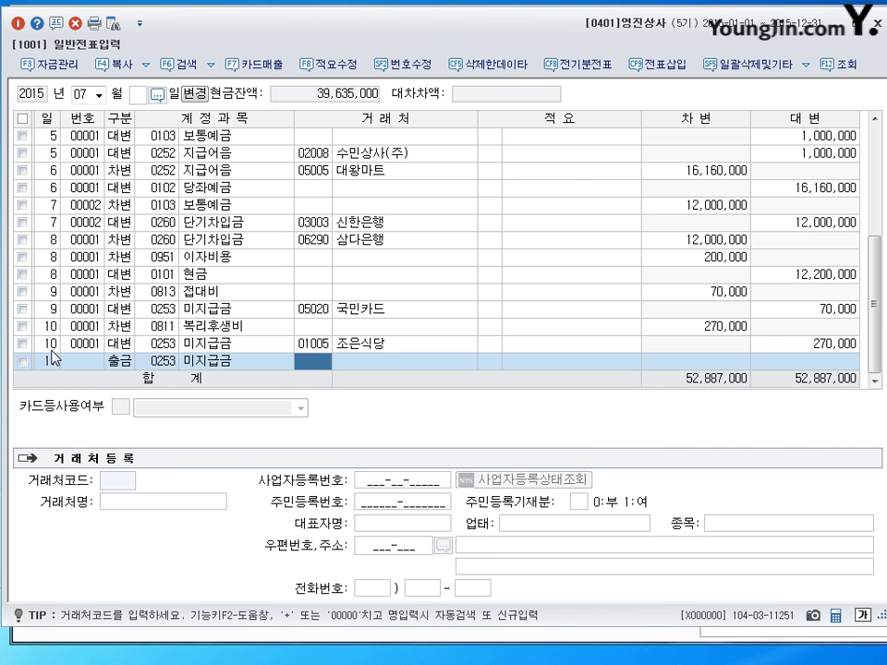
# Complete the July 11 cash payment line with vendor 현대자동차 and amount 1,500,000.
pyautogui.write('현대')
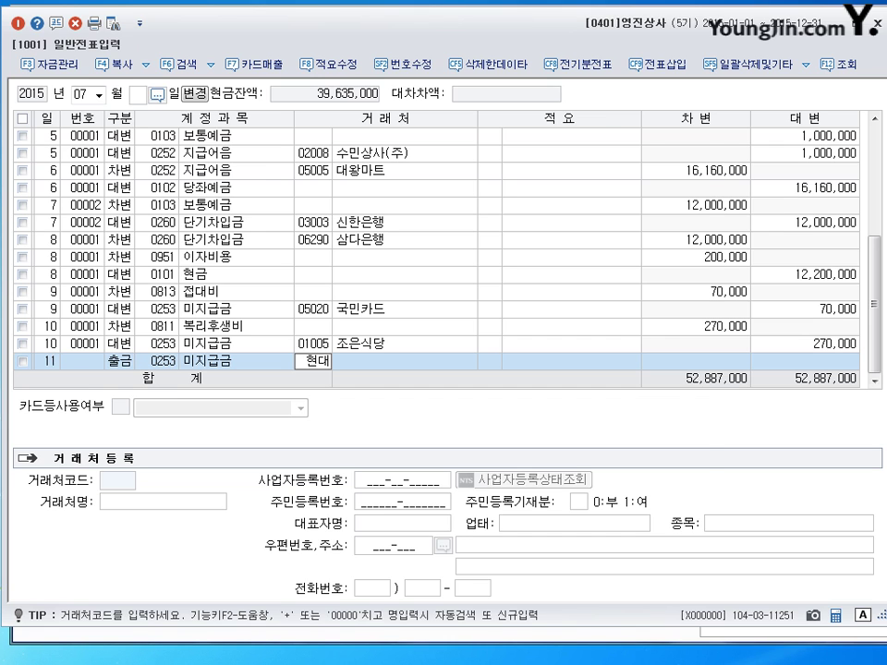
pyautogui.press('Return')
pyautogui.press('Return')
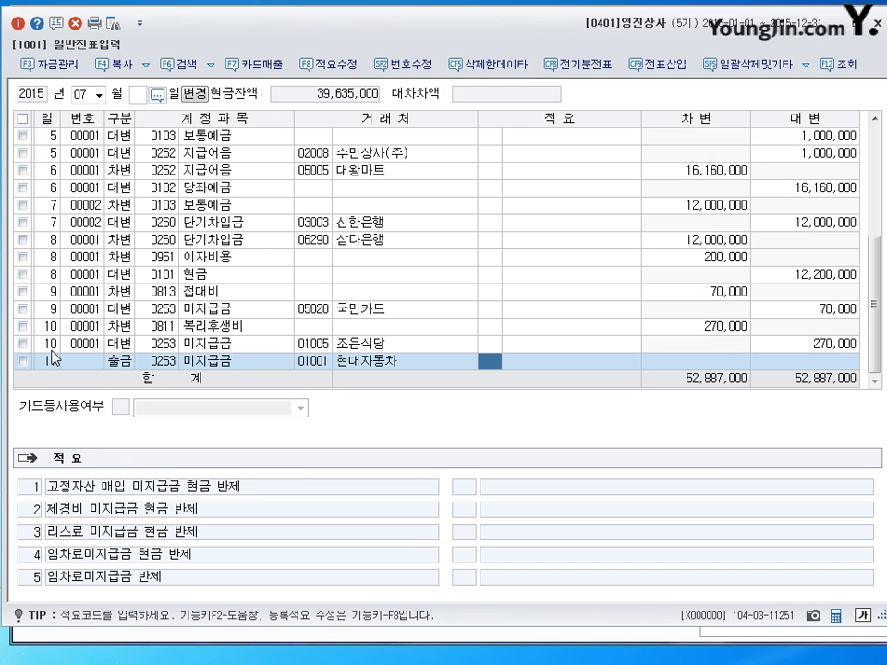
pyautogui.press('Return')
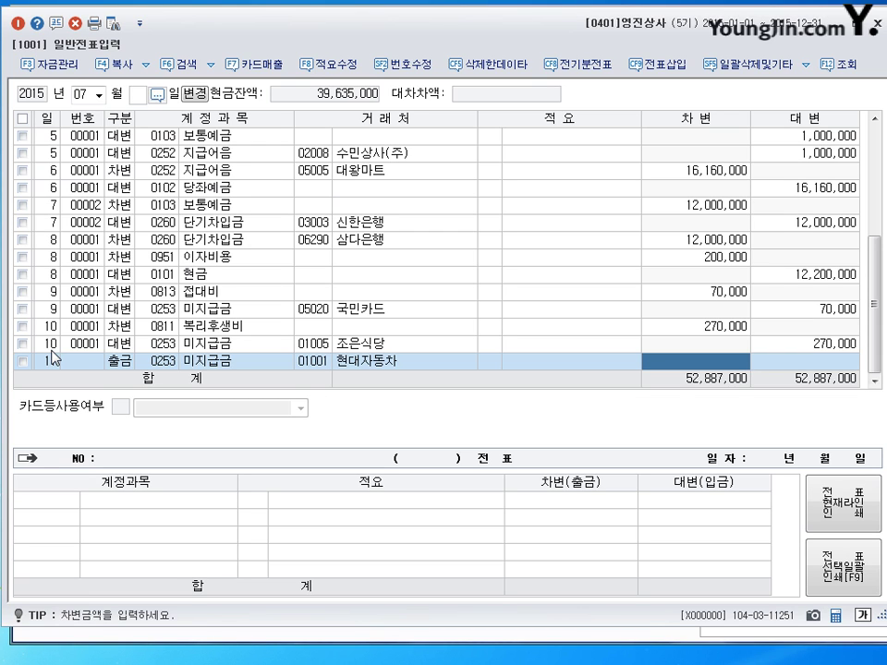
pyautogui.write('1500000')
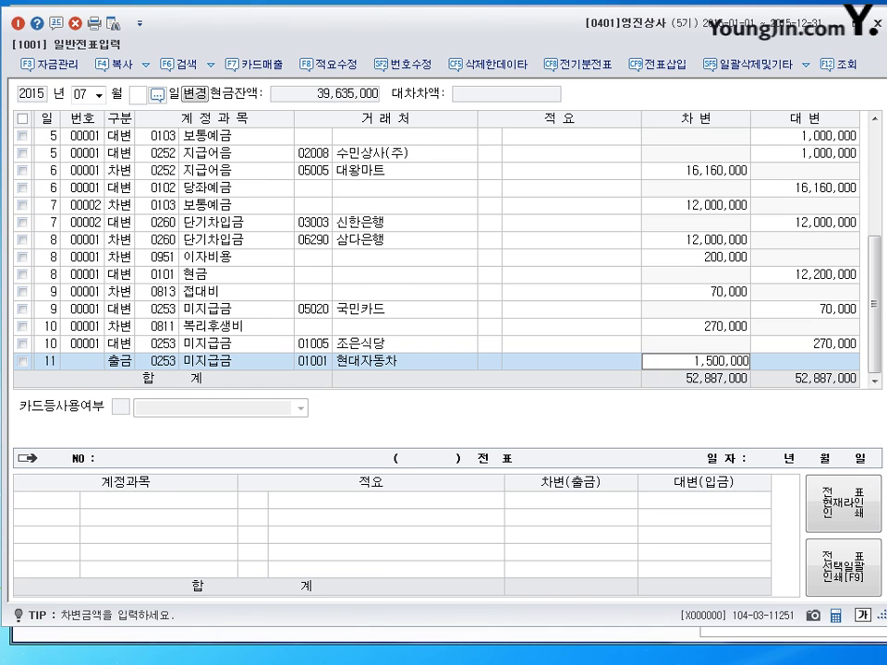
pyautogui.press('Return')
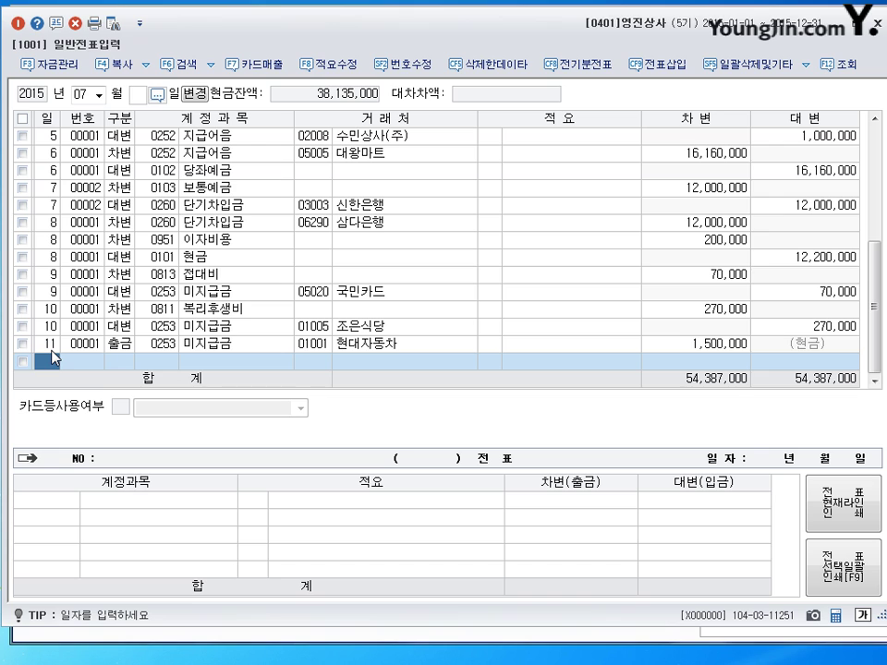
# Start a July 12 line as a cash receipt entry (입금) with account 259 선수금.
pyautogui.write('11')
pyautogui.press('Return')
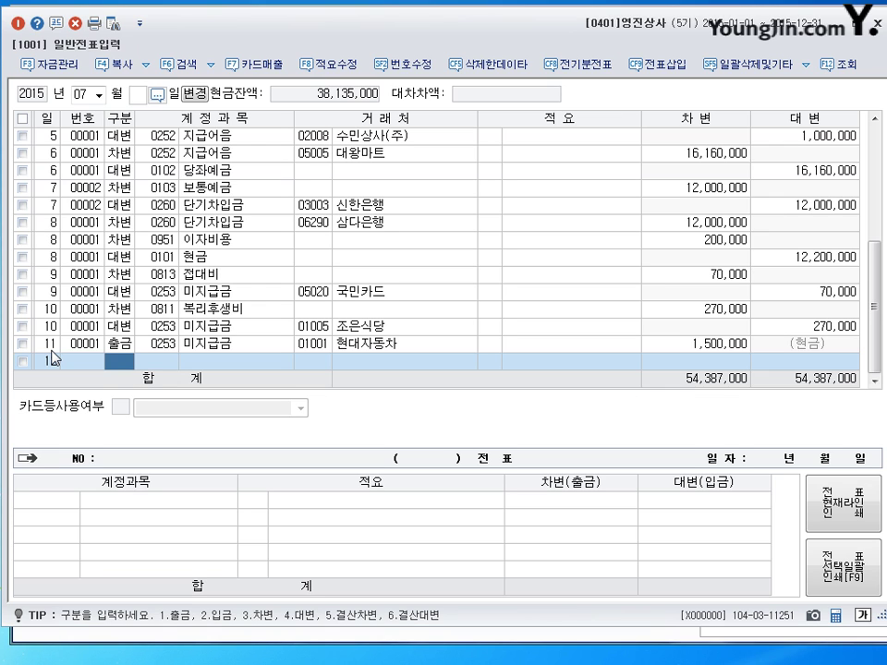
pyautogui.write('2')
pyautogui.press('Return')
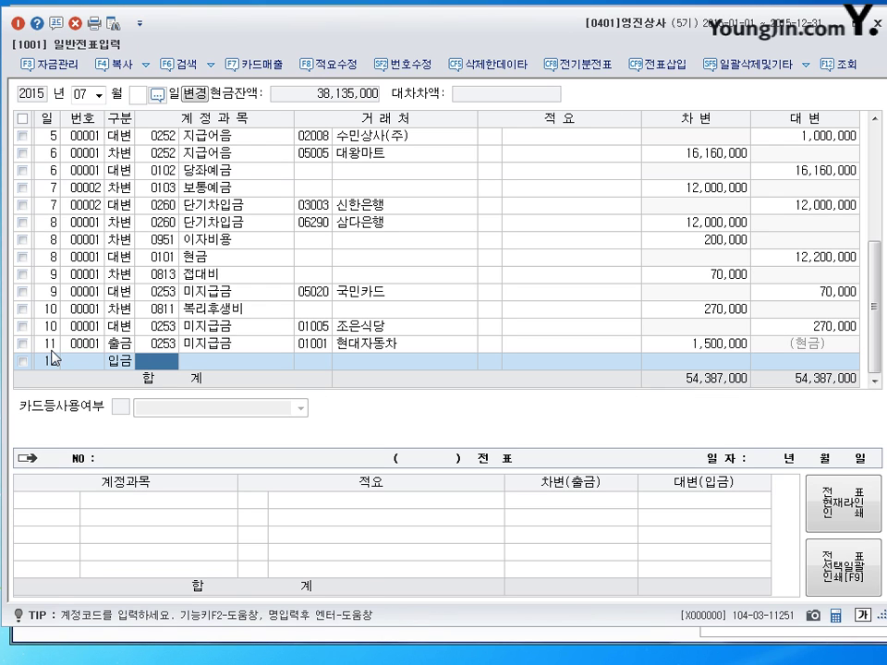
pyautogui.write('259')
pyautogui.press('Return')
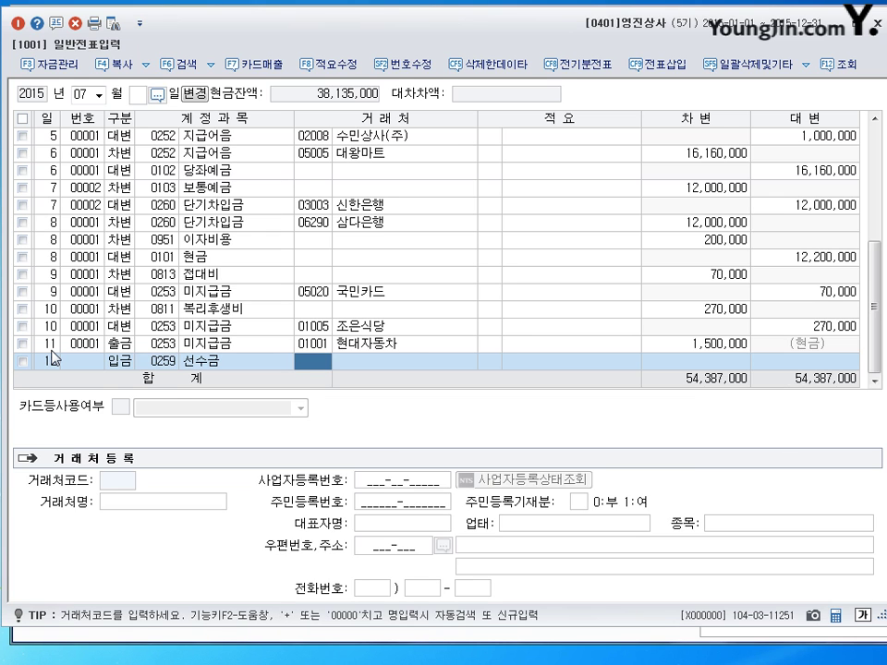
# Complete the July 12 cash receipt line with vendor (주)초롱가방 and amount 800,000.
pyautogui.write('초롱')
pyautogui.press('Return')
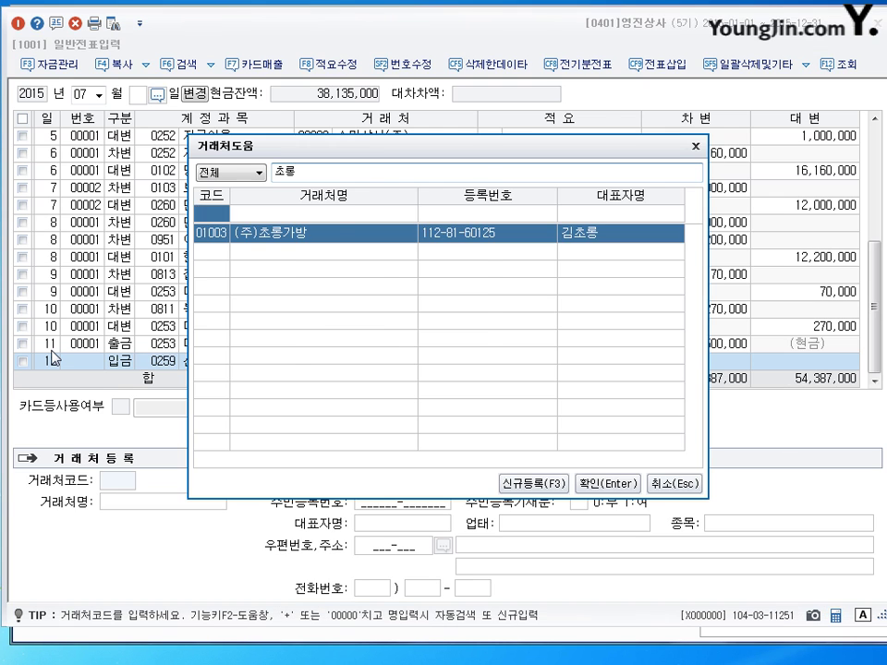
pyautogui.press('Return')
pyautogui.press('Return')
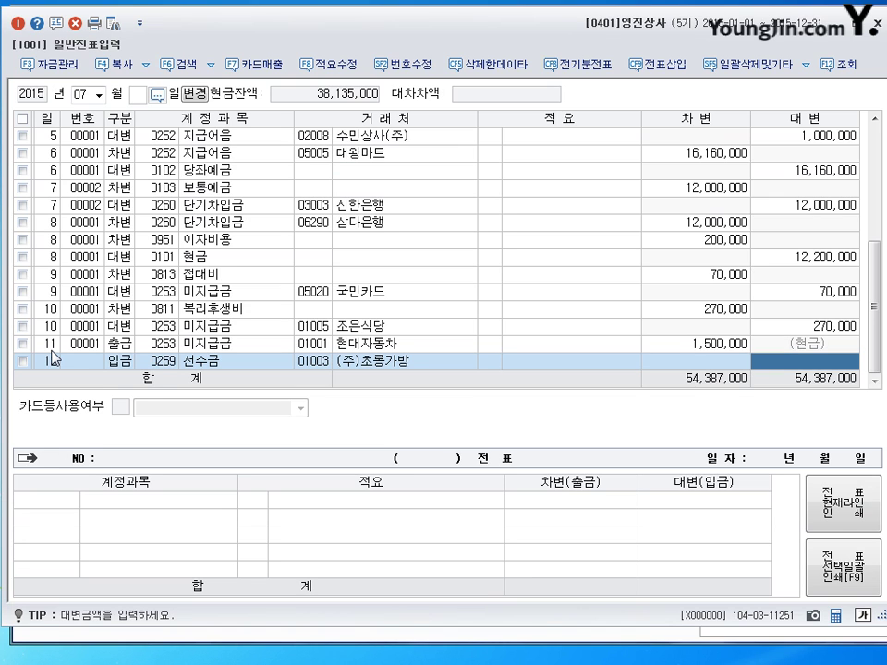
pyautogui.write('800')
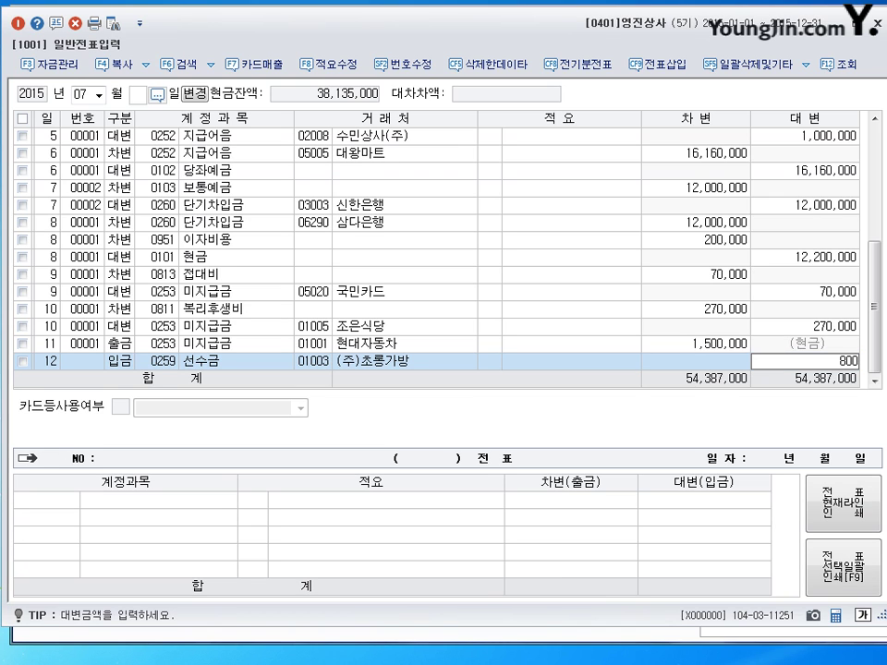
pyautogui.write('+')
pyautogui.press('Return')
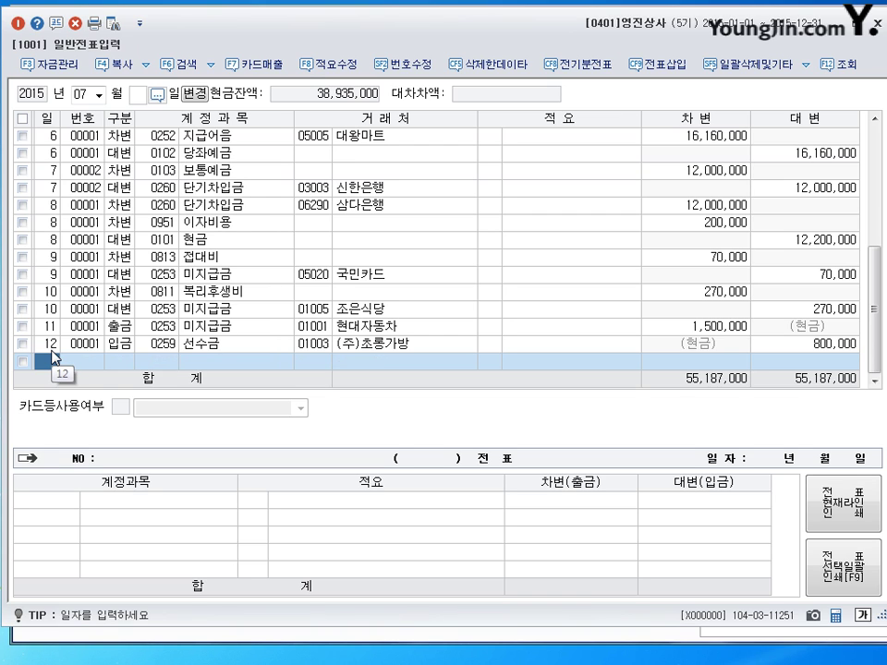
# Start a July 13 debit line (차변) with account 259 선수금.
pyautogui.write('12')
pyautogui.press('Return')
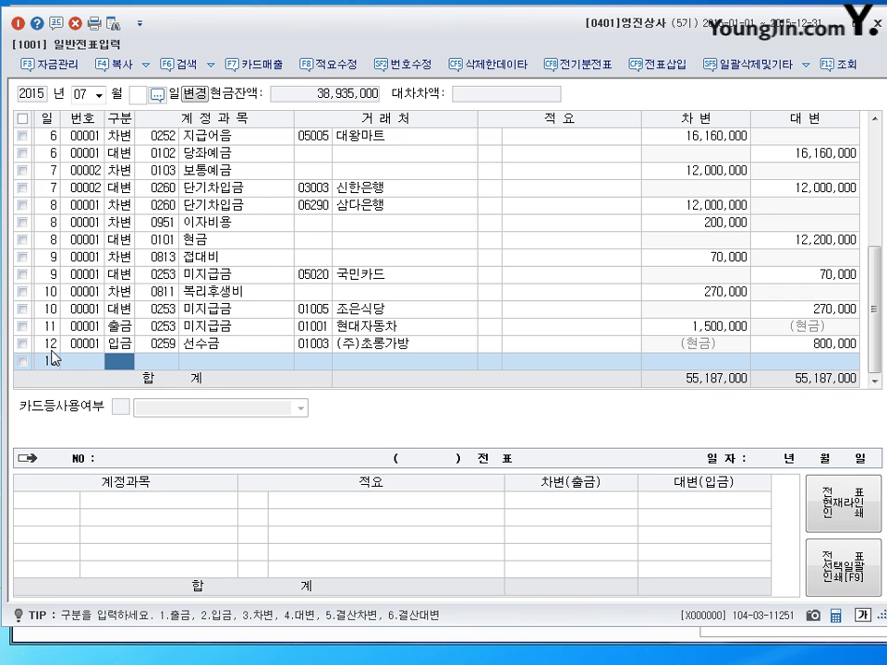
pyautogui.write('3')
pyautogui.press('Return')
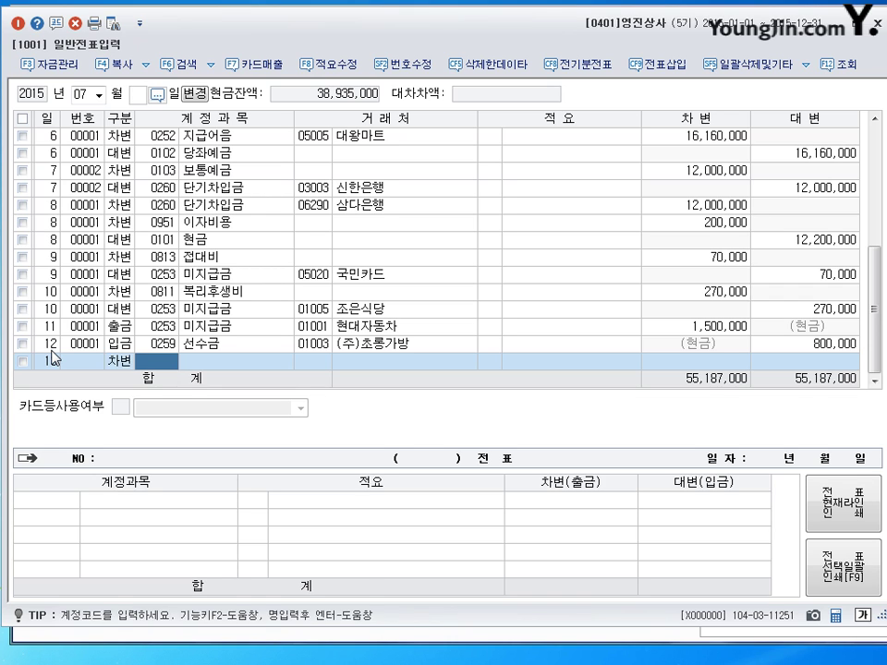
pyautogui.write('259')
pyautogui.press('Return')
pyautogui.press('Return')
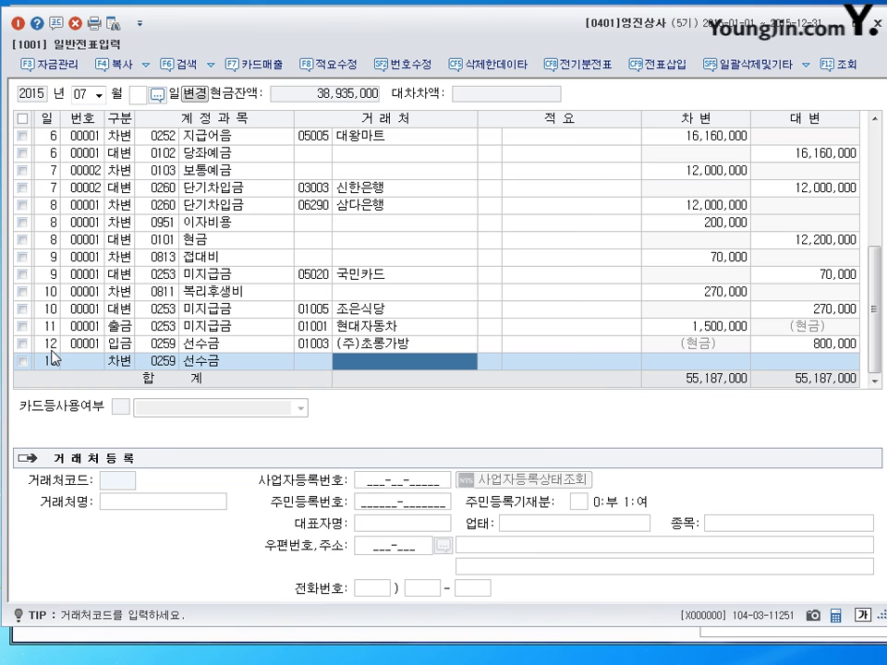
# Complete the July 13 선수금 debit line with vendor 신구 and amount 500,000.
pyautogui.press('Left')
pyautogui.write('신구')
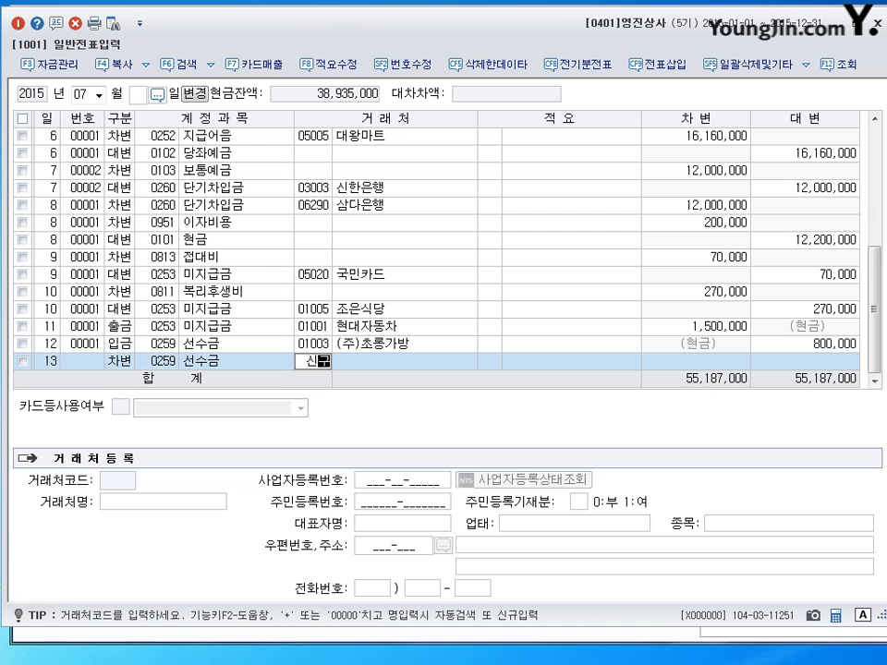
pyautogui.press('Return')
pyautogui.press('Escape')
pyautogui.press('Return')
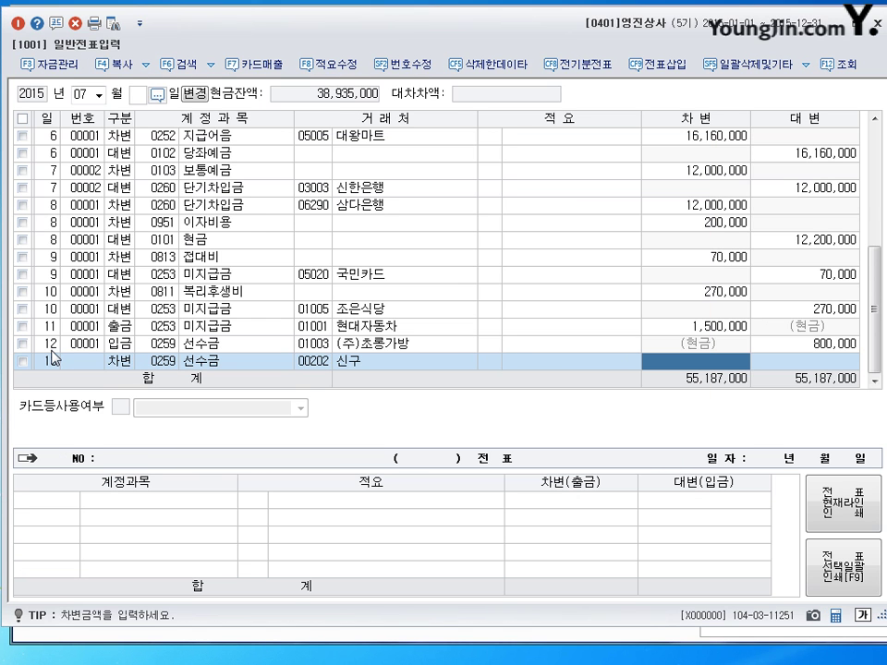
pyautogui.write('5000000')
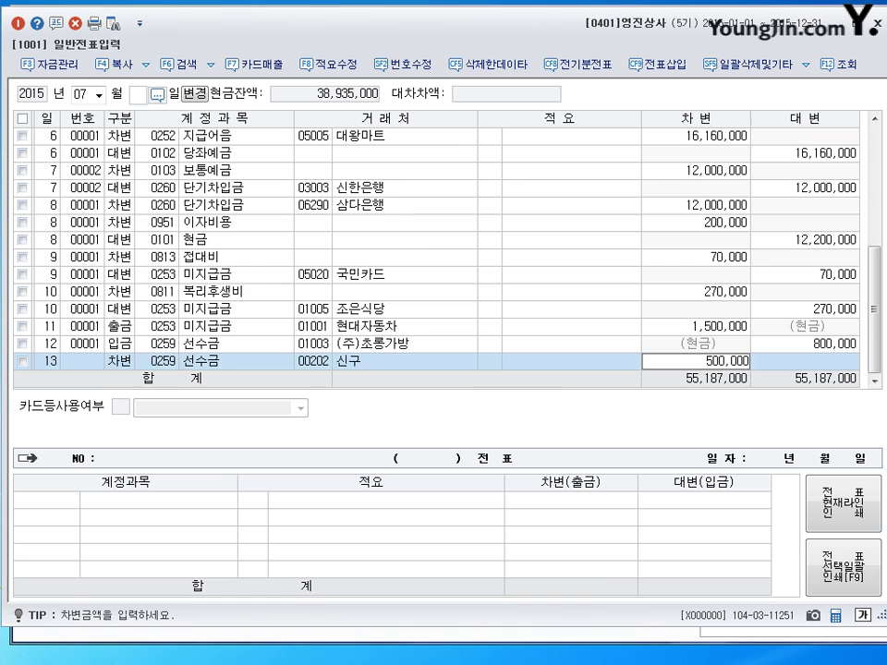
pyautogui.press('Return')
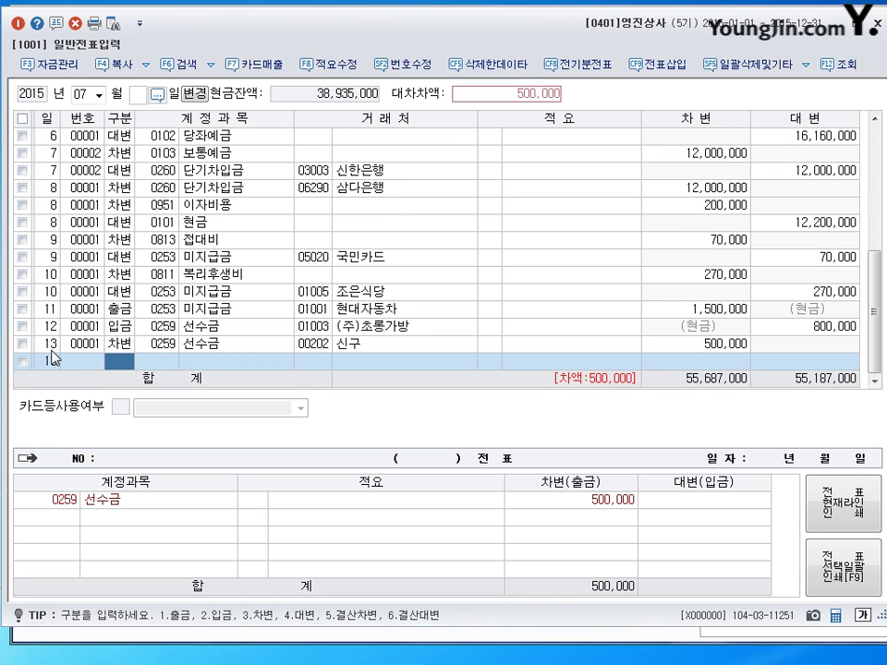
# Add a July 13 debit line for account 108 외상매출금 with vendor 신구 (code 202) and amount 4,500,000.
pyautogui.write('3')
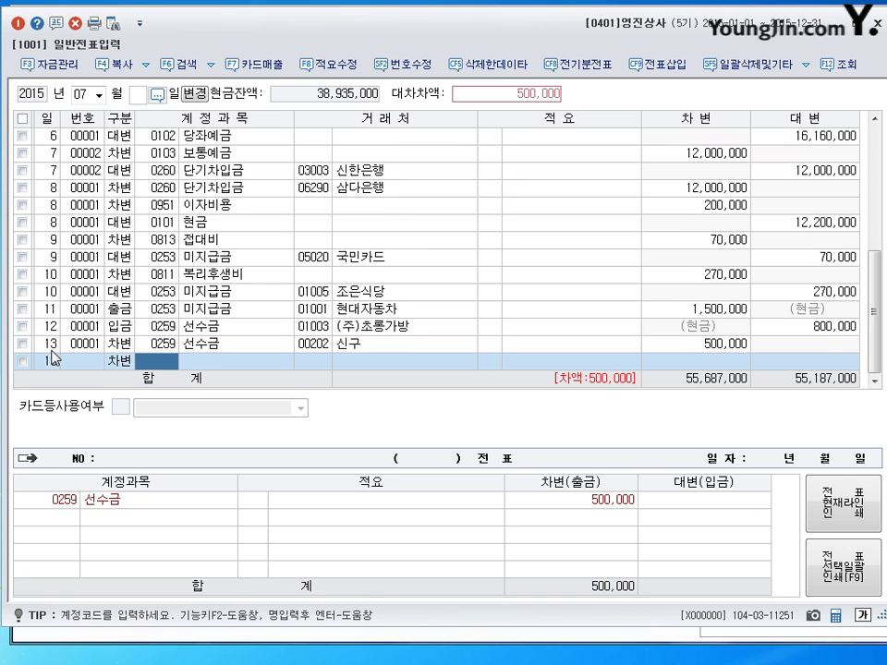
pyautogui.write('108')
pyautogui.press('Return')
pyautogui.write('202')
pyautogui.press('Return')
pyautogui.press('Return')
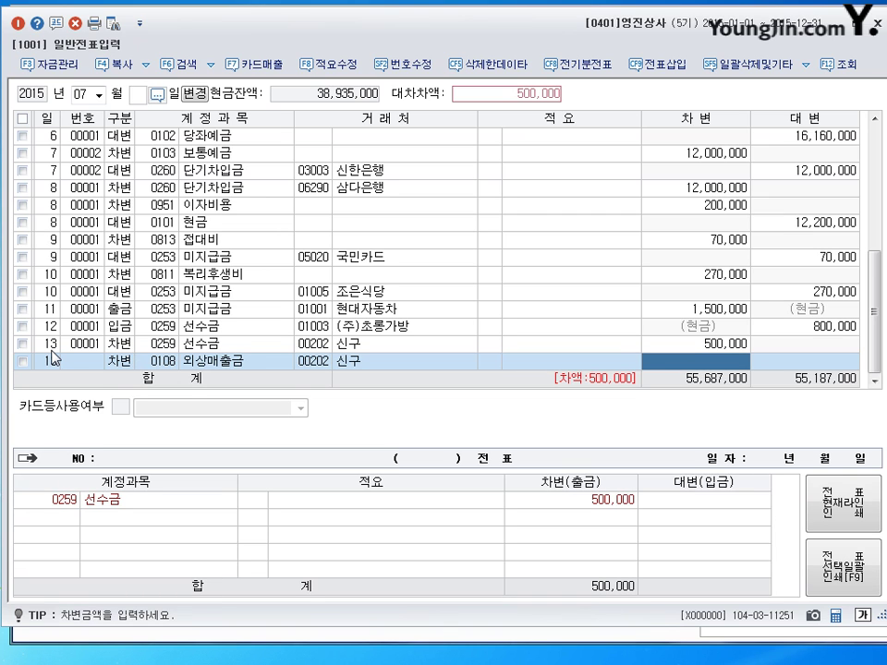
pyautogui.write('4500000')
pyautogui.press('Return')
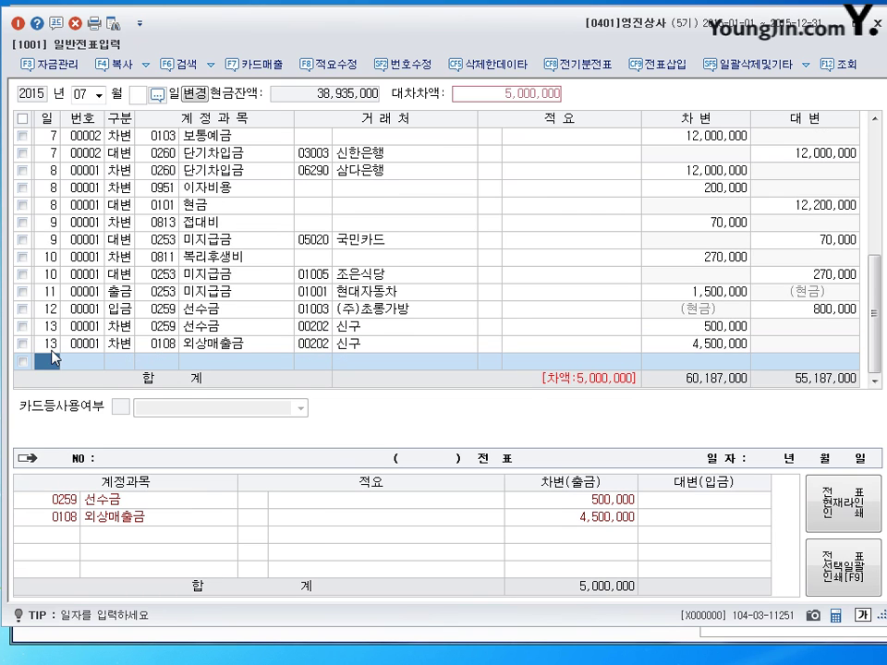
# Re-enter vendor 신구 on the July 13 외상매출금 line through a name lookup.
pyautogui.click(316, 349)
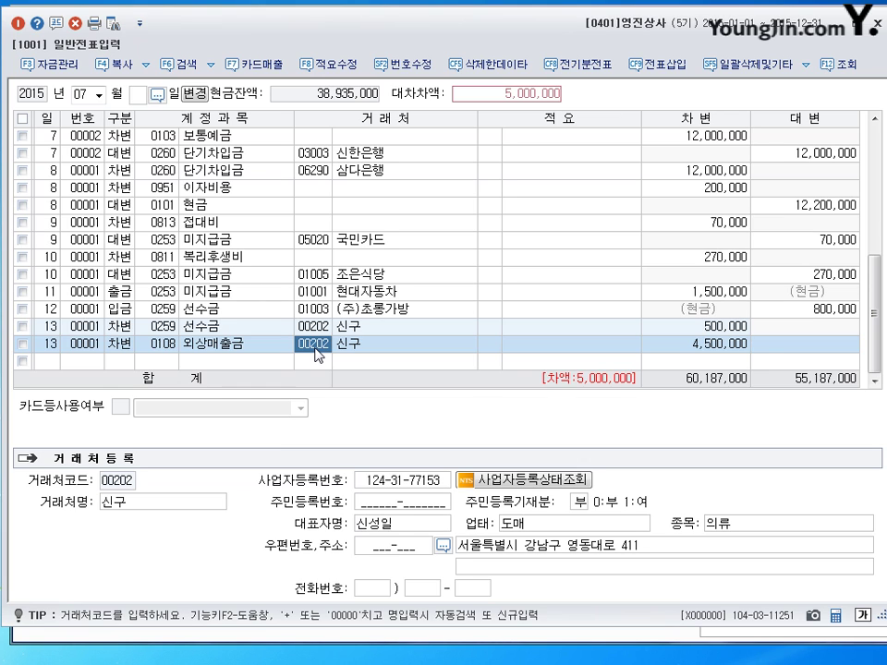
pyautogui.press('+')
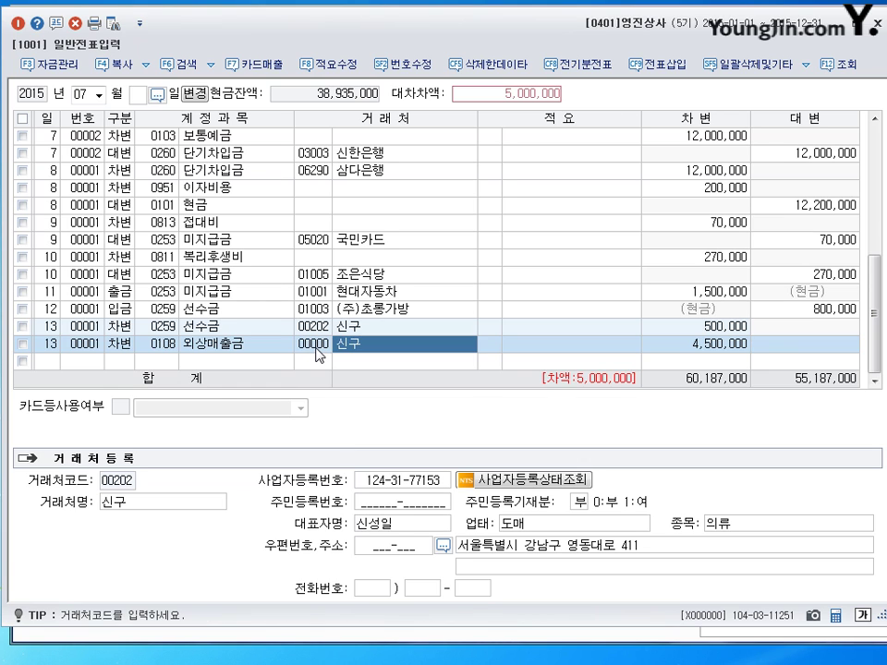
pyautogui.press('Return')
pyautogui.press('Return')
pyautogui.press('Return')
# Add a July 13 credit line for account 0401 상품매출 with no vendor, accepting the balancing amount of 5,000,000.
pyautogui.press('Return')
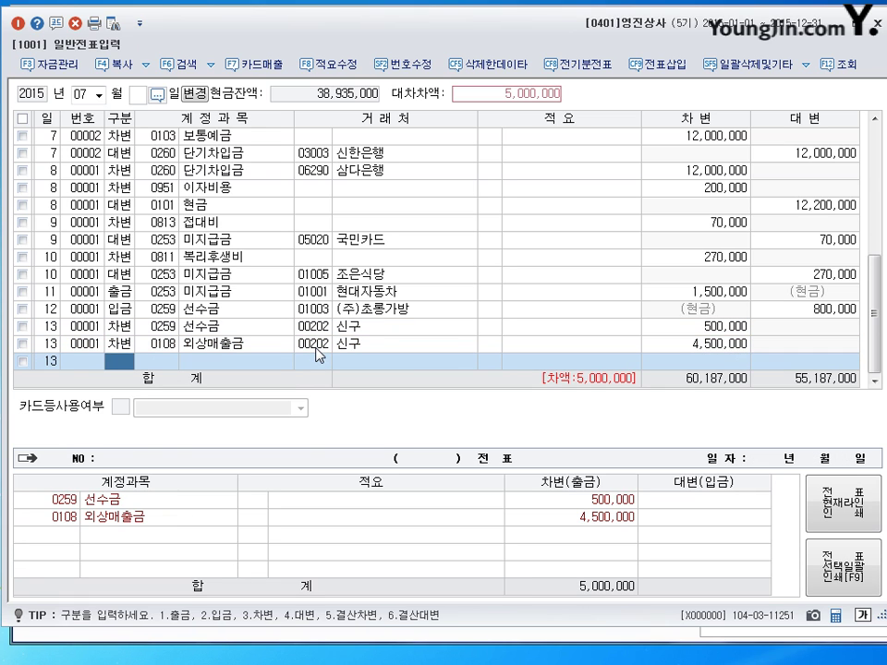
pyautogui.write('4')
pyautogui.press('Return')
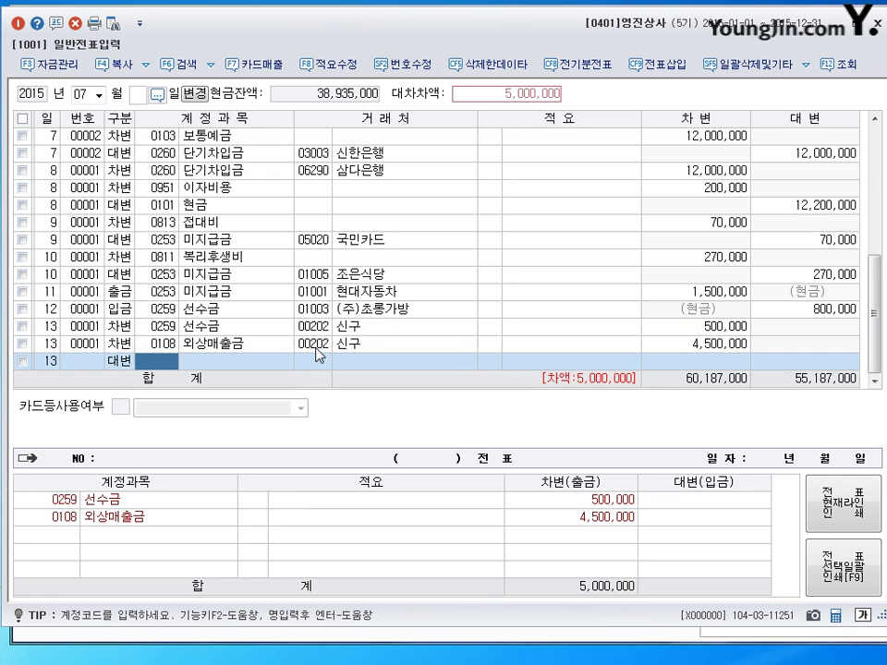
pyautogui.write('0401')
pyautogui.press('Return')
pyautogui.press('Return')
pyautogui.press('Return')
pyautogui.press('Return')
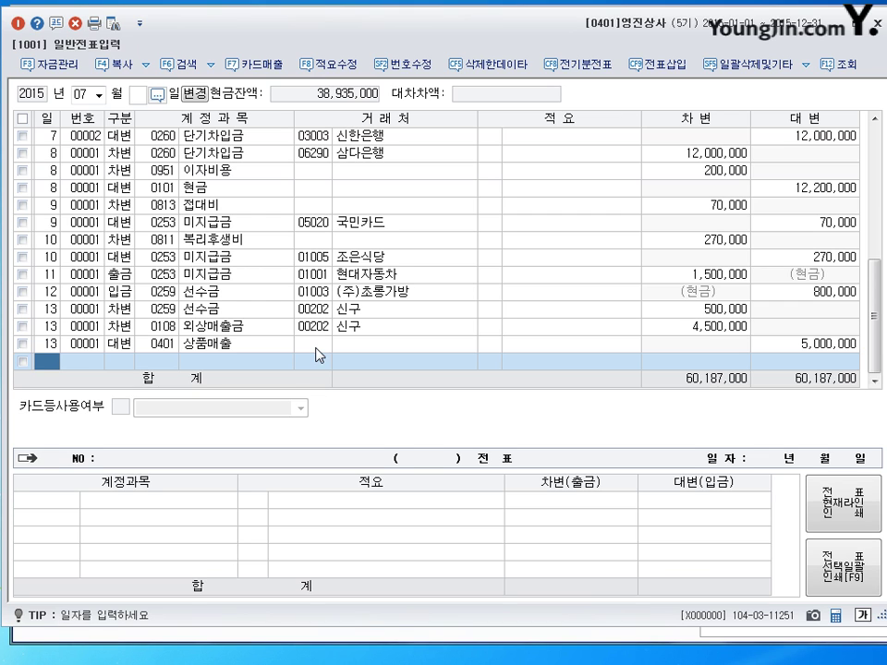
# Add a July 14 debit line for account 801 급여 with no vendor and amount 7,700,000.
pyautogui.write('14')
pyautogui.press('Return')
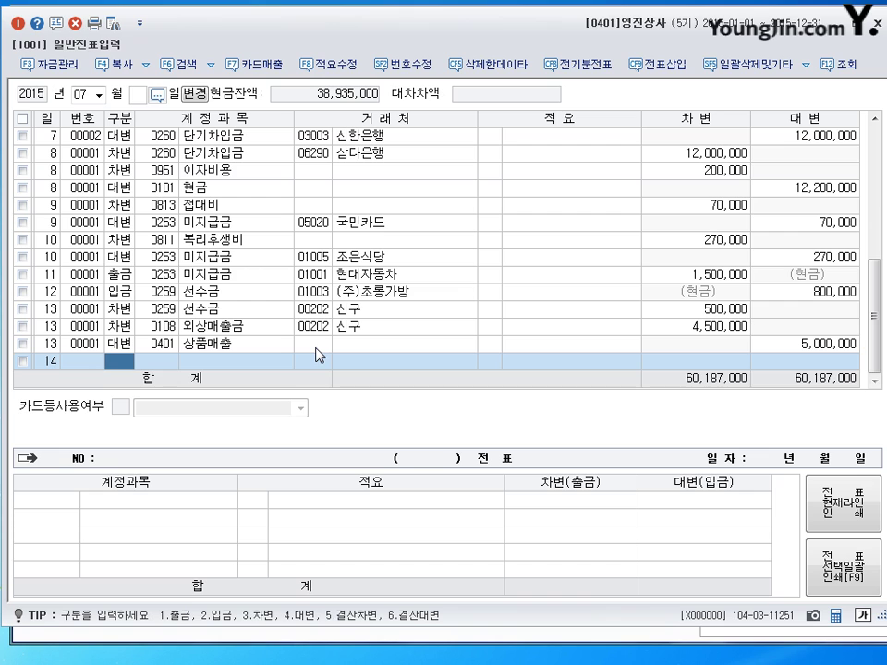
pyautogui.press('3')
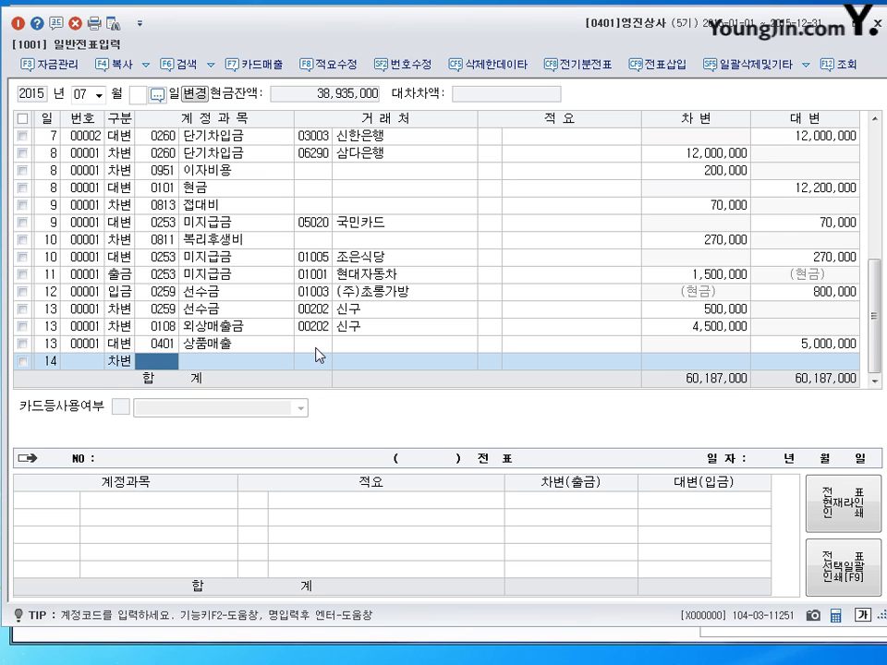
pyautogui.write('801')
pyautogui.press('Return')
pyautogui.press('Return')
pyautogui.press('Return')
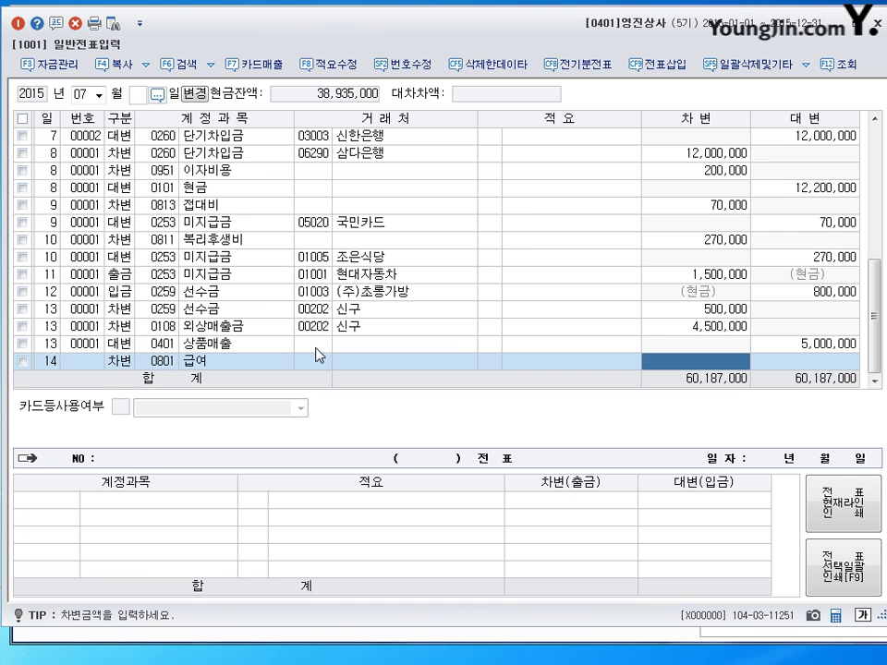
pyautogui.write('7700000')
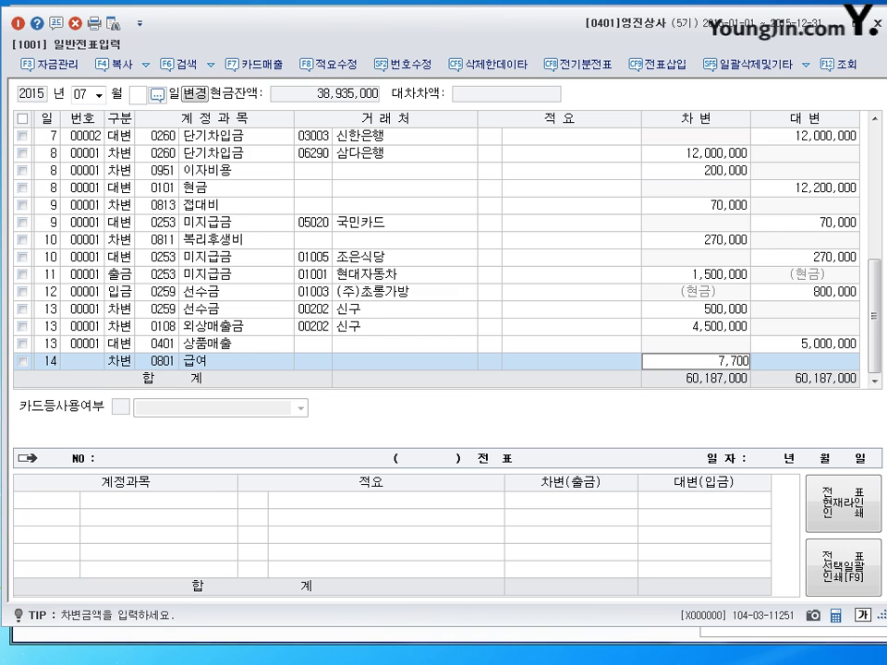
pyautogui.press('Return')
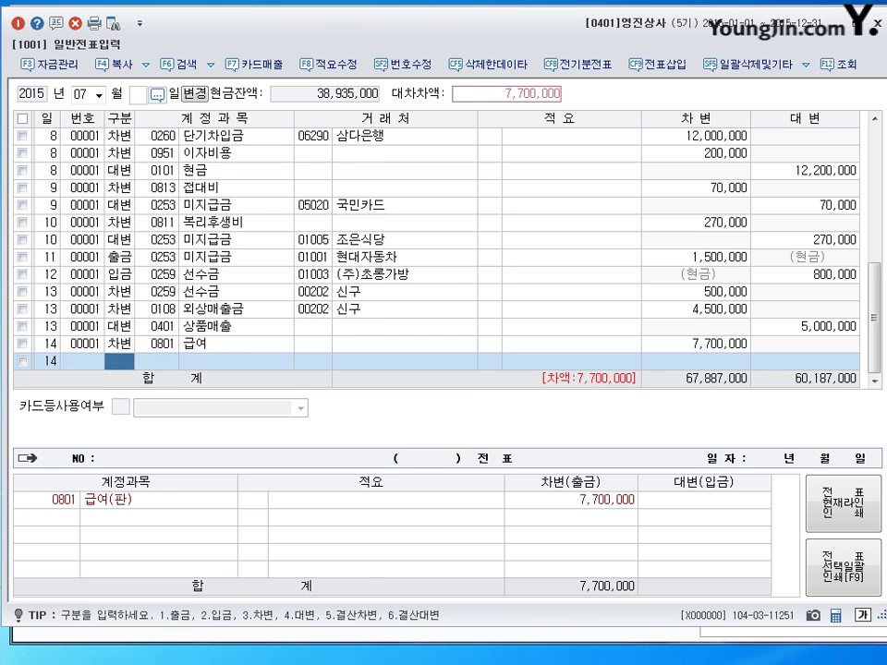
# Add a July 14 credit line for account 254 예수금 with no vendor and amount 473,000.
pyautogui.write('4')
pyautogui.press('Return')
pyautogui.write('254')
pyautogui.press('Return')
pyautogui.press('Return')
pyautogui.press('Return')
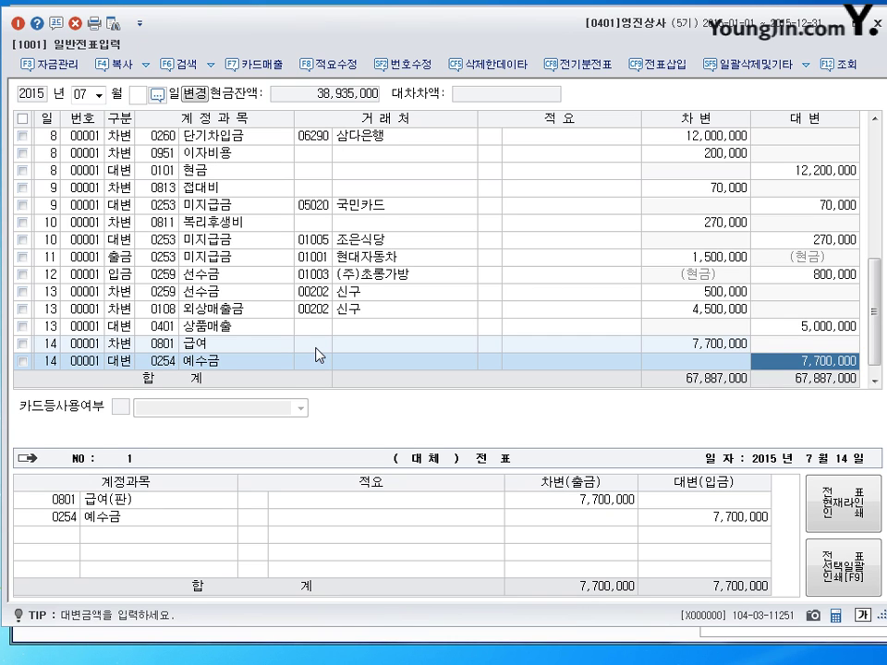
pyautogui.write('473000')
pyautogui.press('Return')
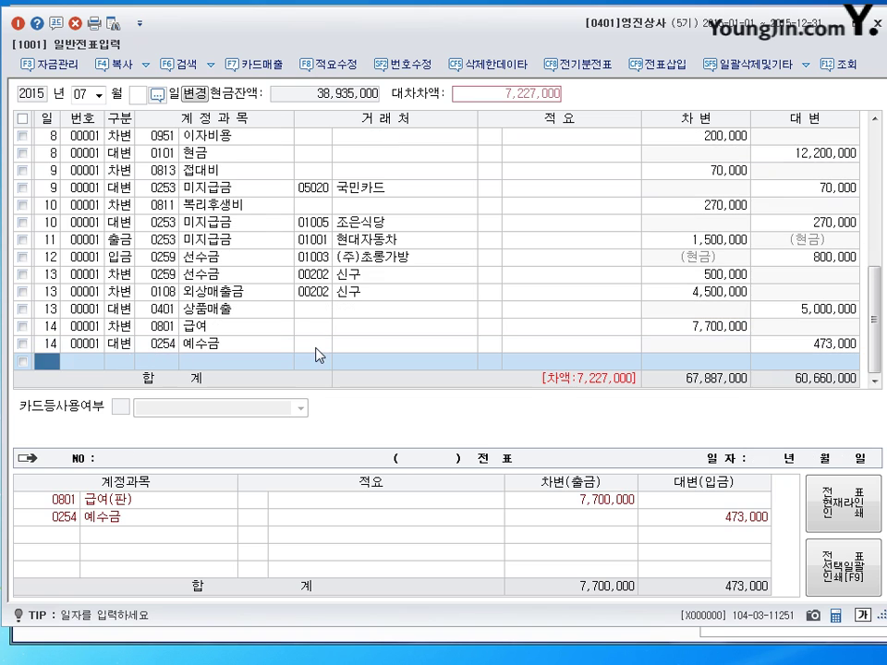
# Add a July 14 credit line for account 103 보통예금 with no vendor, accepting the balancing amount of 7,227,000.
pyautogui.write('4')
pyautogui.press('Return')
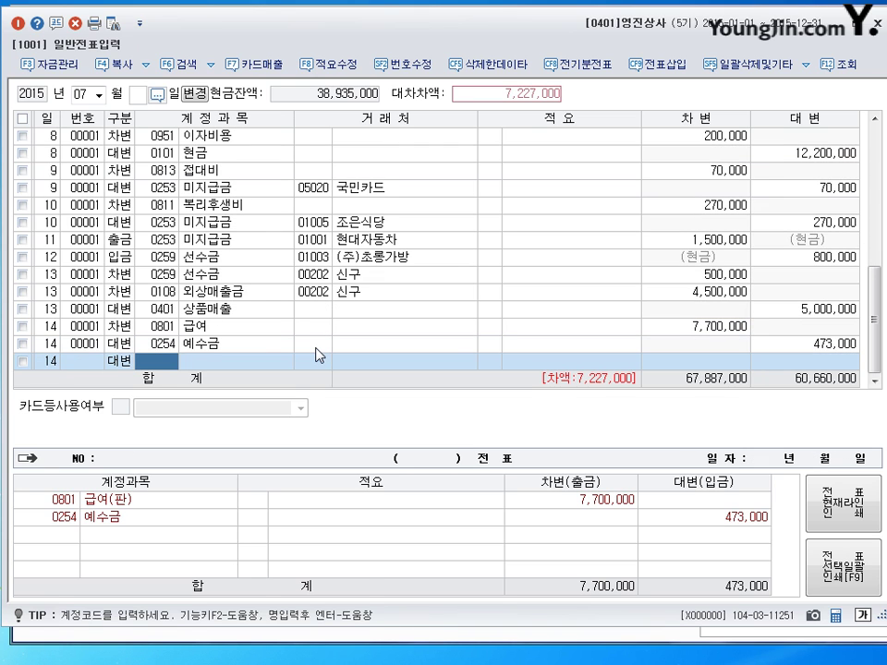
pyautogui.write('103')
pyautogui.press('Return')
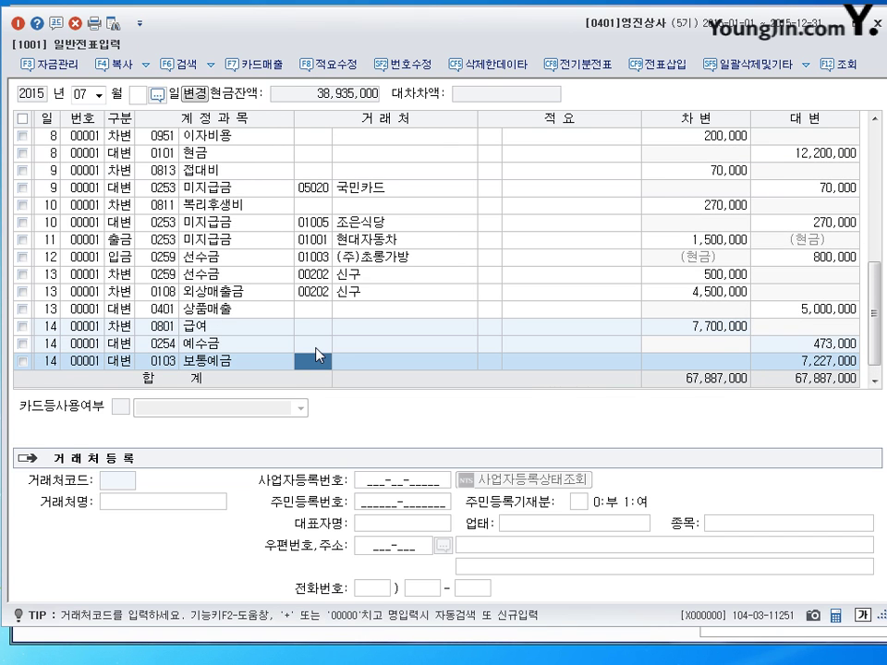
pyautogui.press('Return')
pyautogui.press('Return')
pyautogui.press('Return')
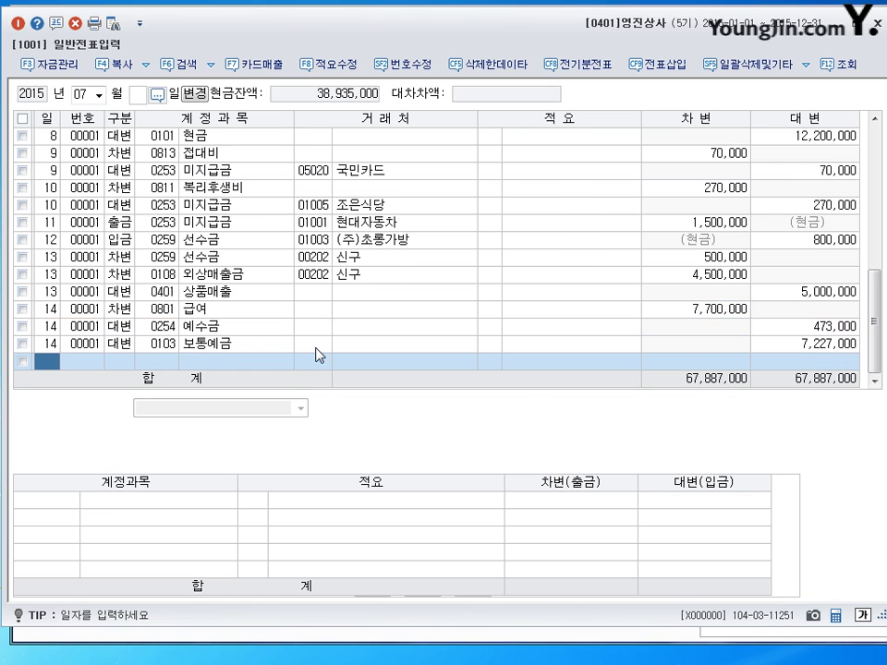
# Add a July 15 cash payment (출금) line for account 0254 예수금 with no vendor and amount 126,000.
pyautogui.click(252, 338)
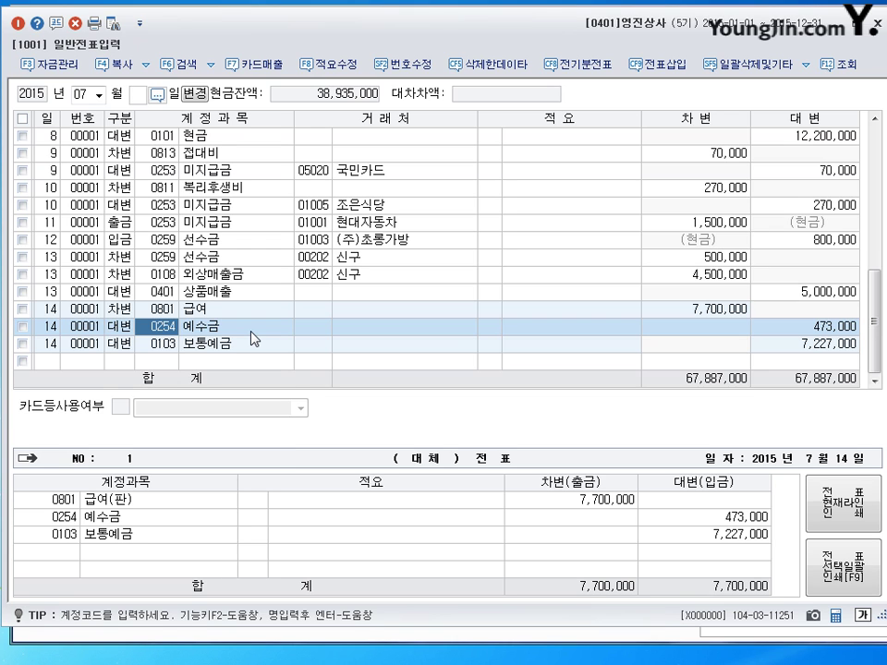
pyautogui.press('Down')
pyautogui.press('Down')
pyautogui.write('15')
pyautogui.press('Return')
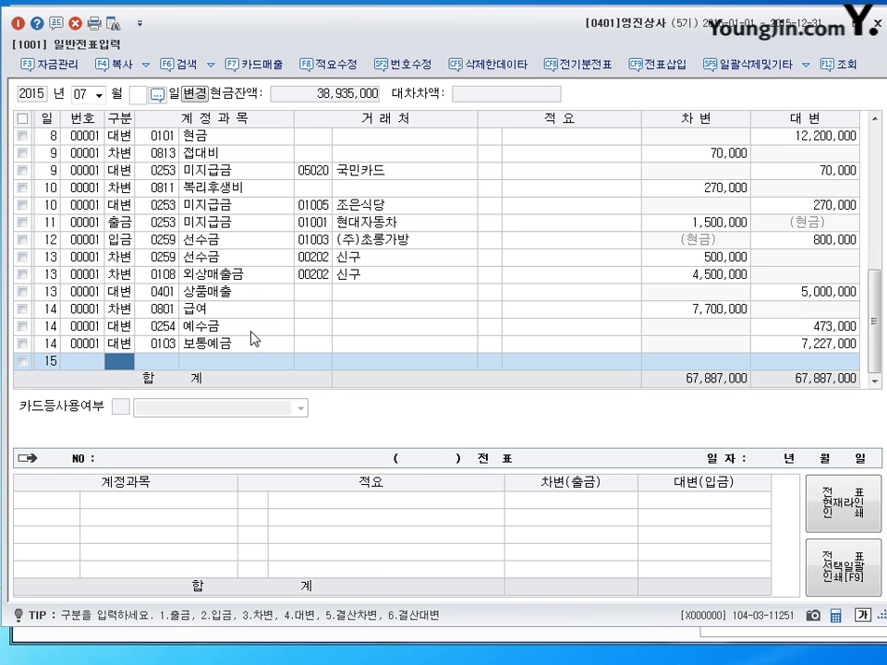
pyautogui.write('3')
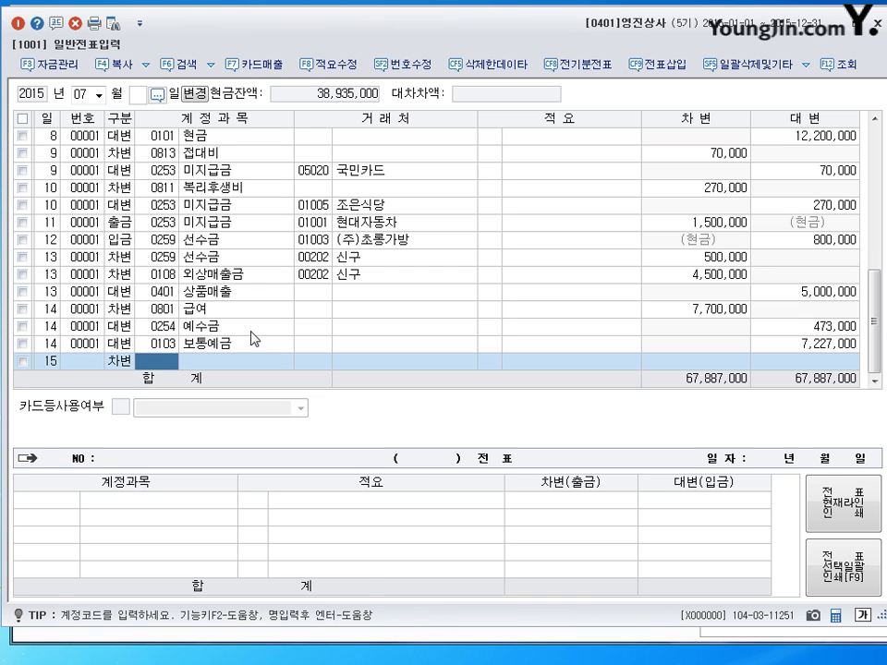
pyautogui.press('Left')
pyautogui.write('0254')
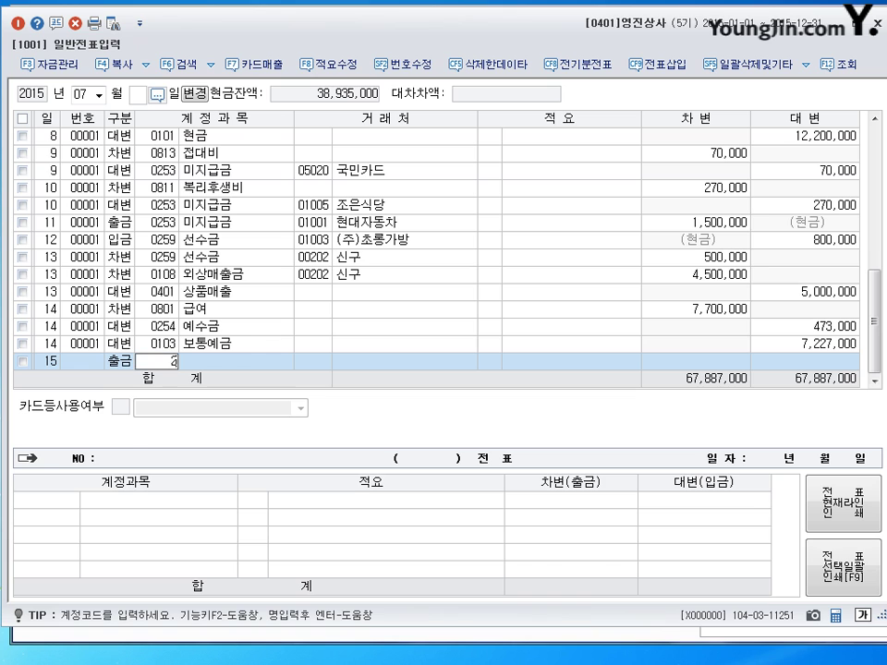
pyautogui.press('Return')
pyautogui.press('Return')
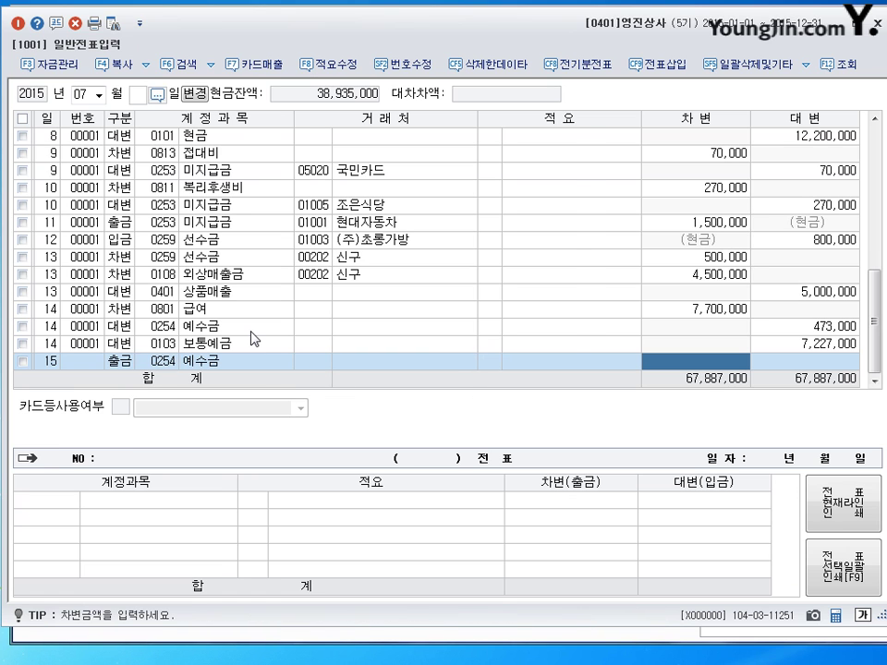
pyautogui.write('1260000')
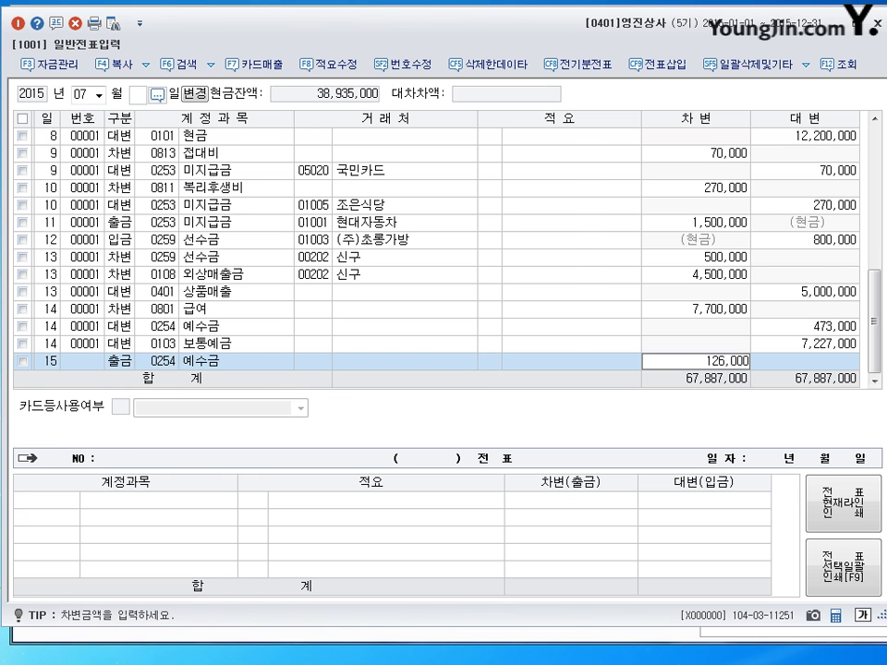
pyautogui.press('Return')
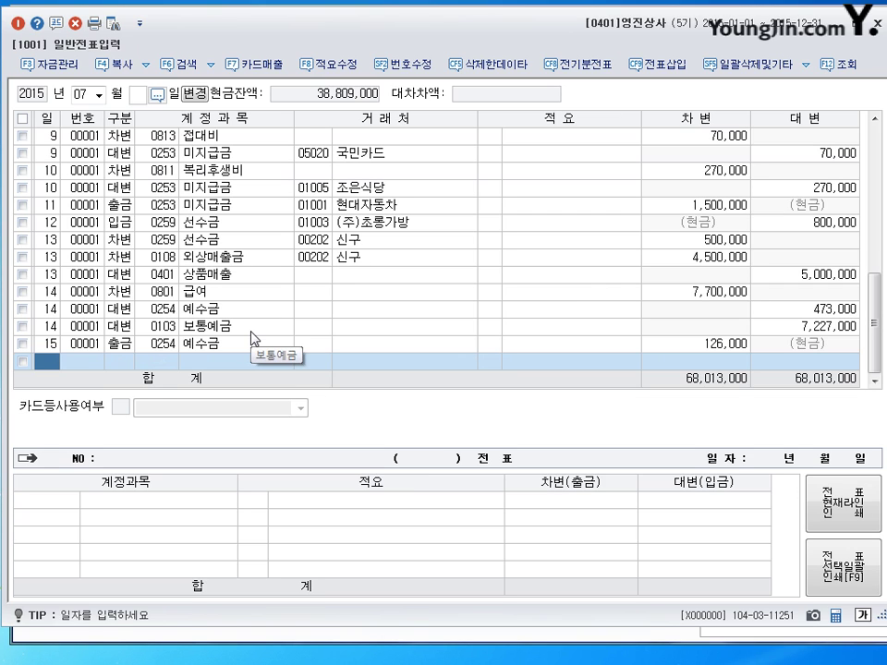
# Add a July 16 debit line for account 102 당좌예금 with no vendor and amount 1,500,000.
pyautogui.write('16')
pyautogui.press('Return')
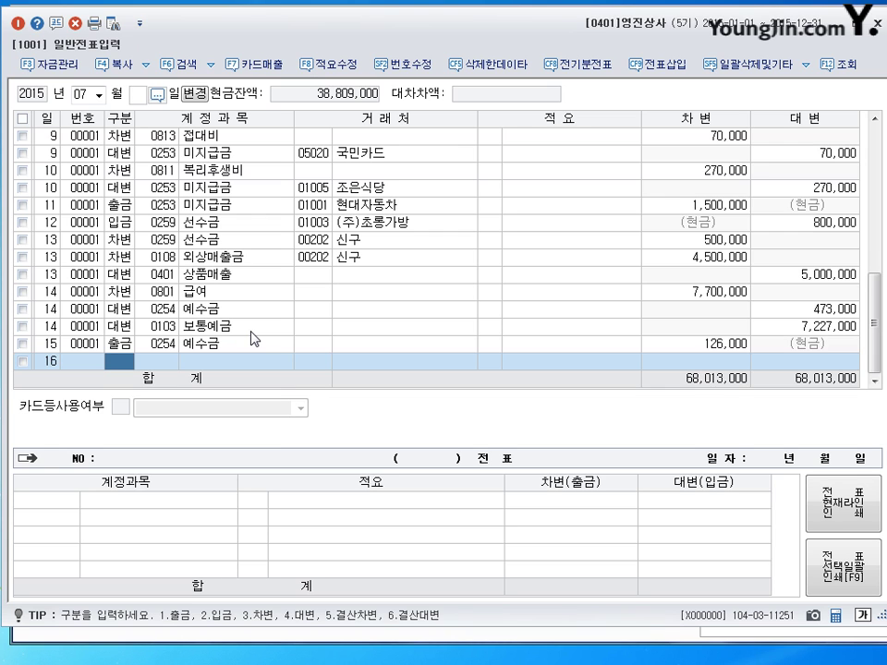
pyautogui.write('3102')
pyautogui.press('Return')
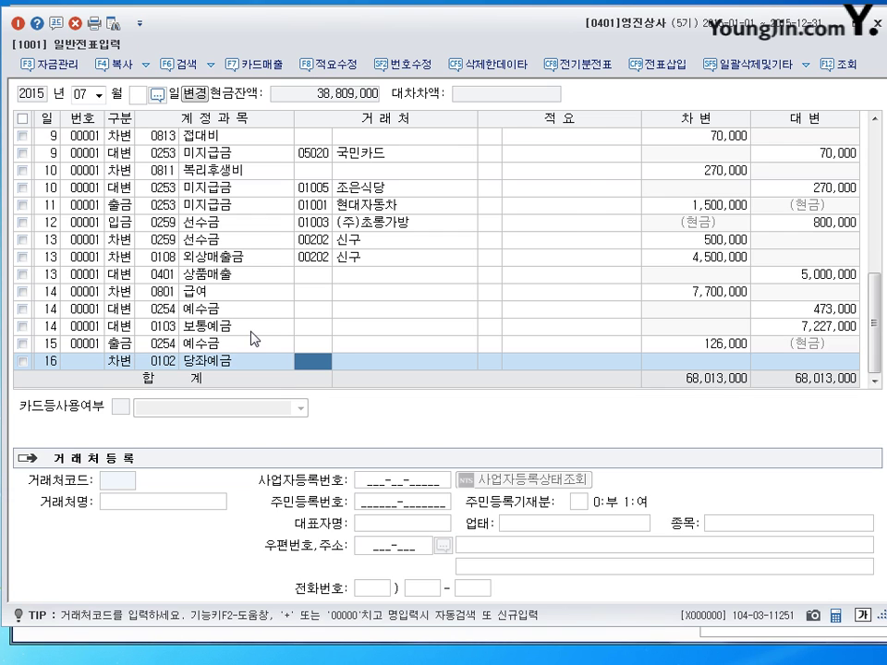
pyautogui.press('Return')
pyautogui.press('Return')
pyautogui.write('1500000')
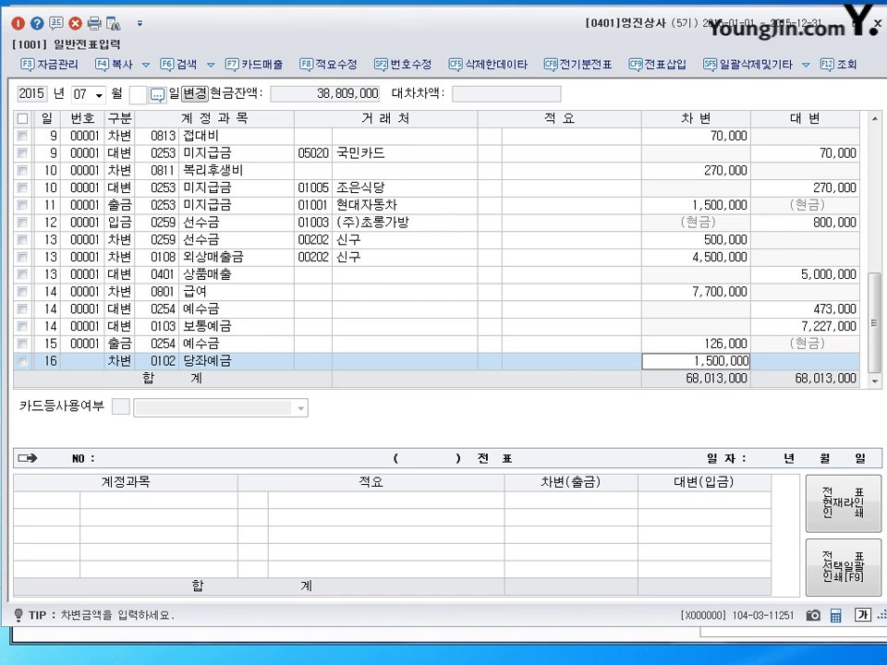
pyautogui.press('Return')
# Add a July 16 credit line for account 257 가수금 with no vendor, accepting the balancing amount of 1,500,000.
pyautogui.write('4')
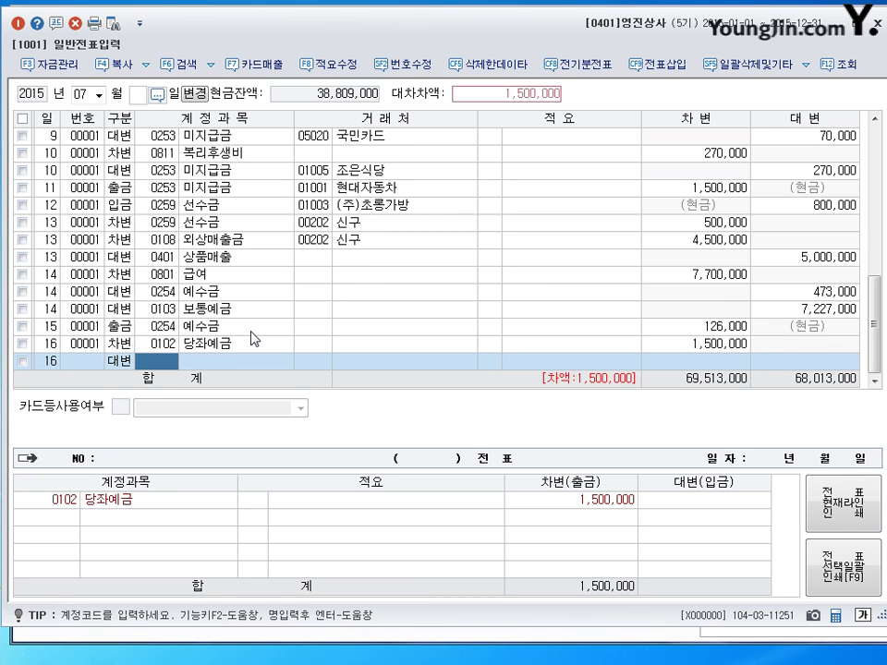
pyautogui.write('257')
pyautogui.press('Return')
pyautogui.press('Return')
pyautogui.press('Return')
pyautogui.press('Return')
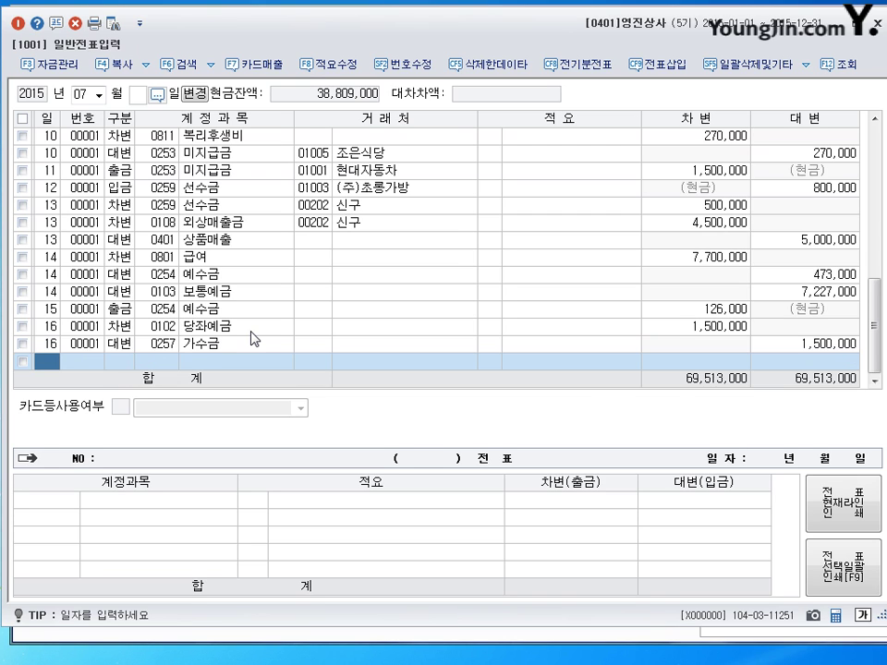
# Add a July 17 debit line for account 0257 가수금 with no vendor and amount 500,000.
pyautogui.write('17')
pyautogui.press('Return')
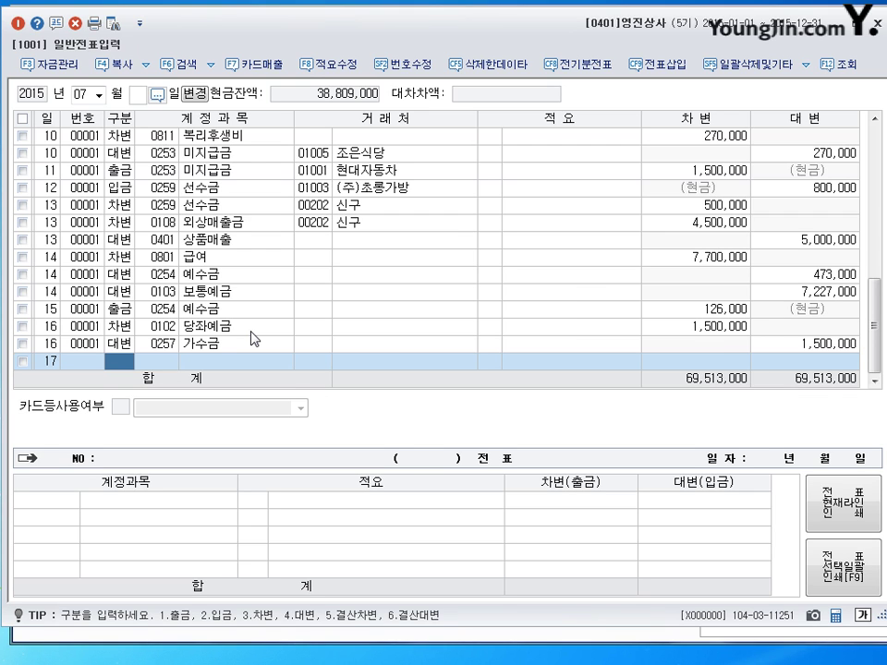
pyautogui.write('3')
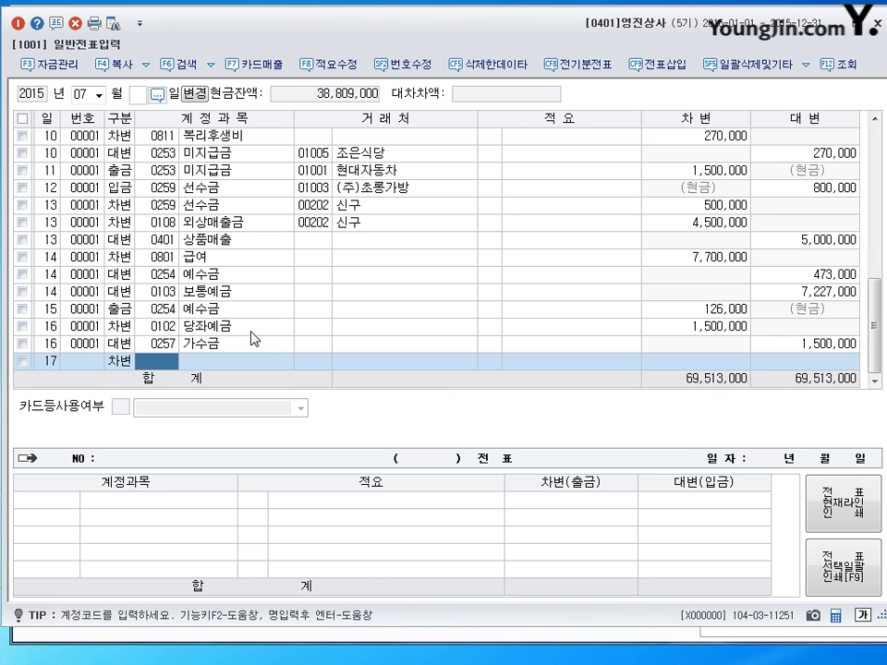
pyautogui.write('0257')
pyautogui.press('Return')
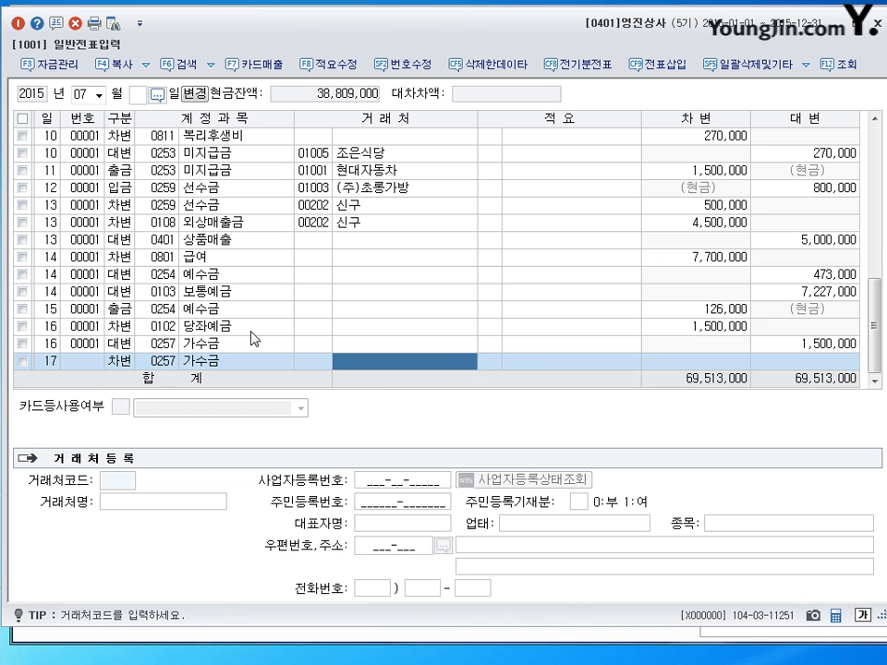
pyautogui.press('Return')
pyautogui.press('Return')
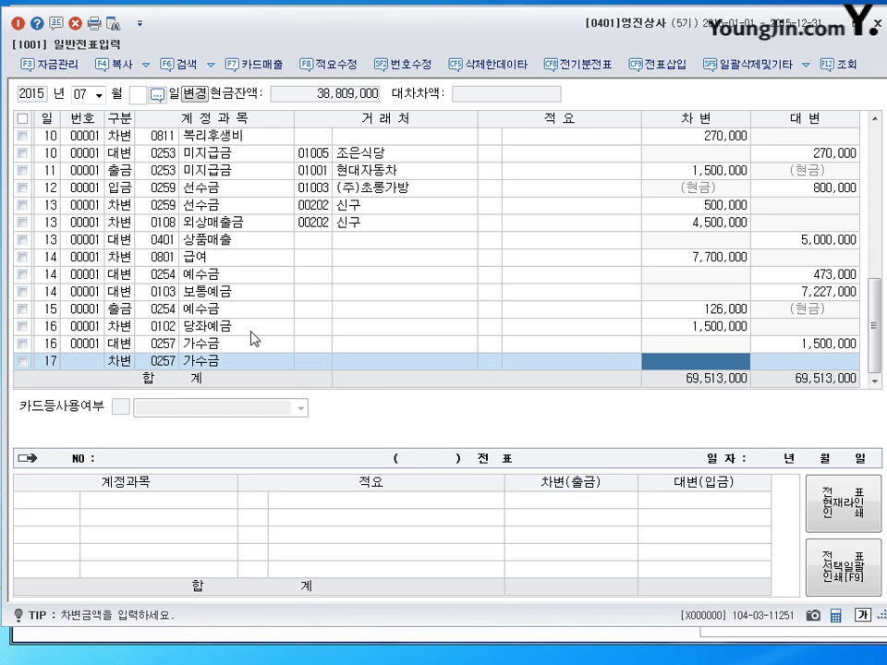
pyautogui.write('5000000')
pyautogui.press('Return')
# Add a July 17 credit line for account 259 선수금 with vendor 일신산업, looked up by name, and amount 300,000.
pyautogui.write('4')
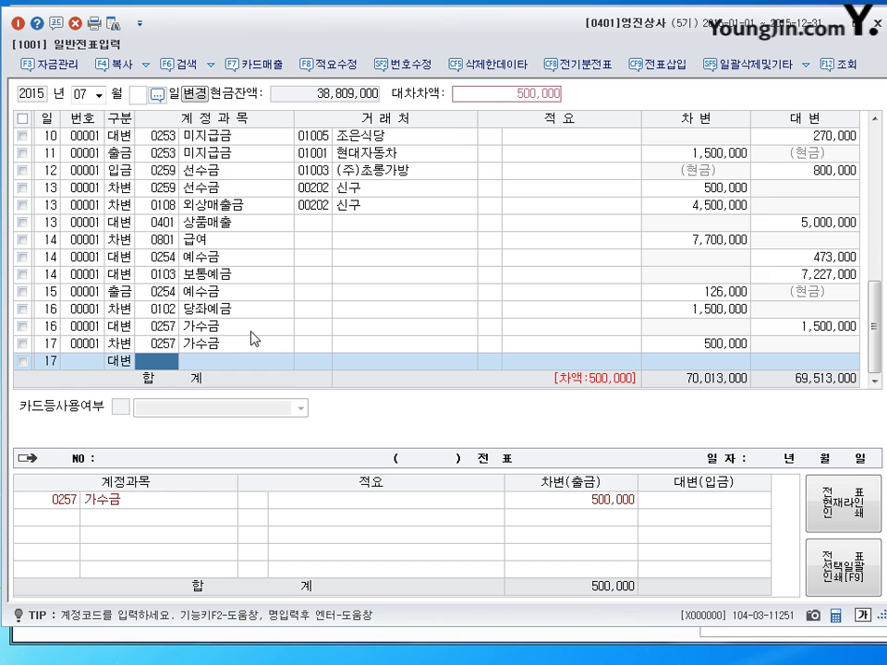
pyautogui.write('259')
pyautogui.press('Return')
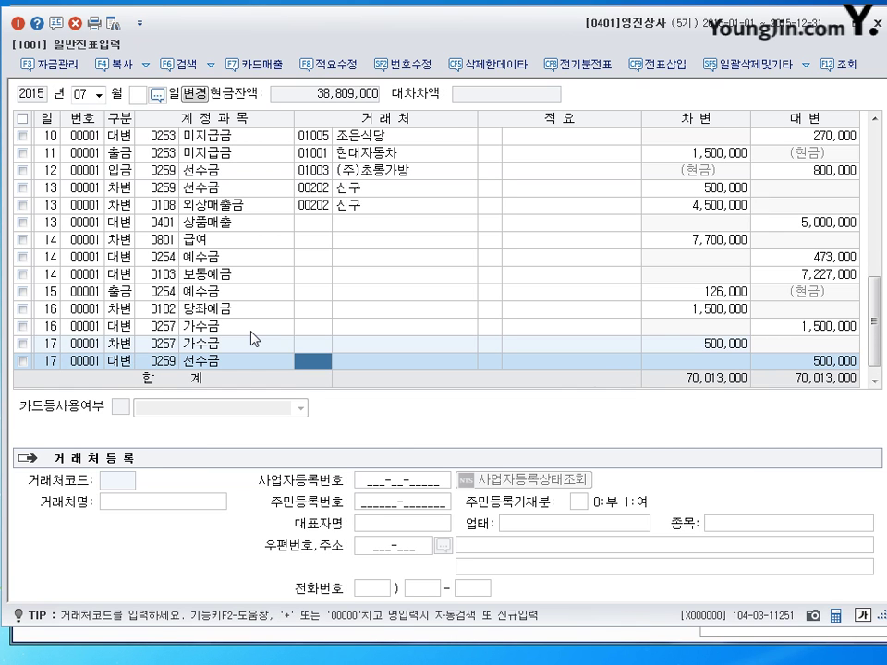
pyautogui.write('일신')
pyautogui.press('Return')
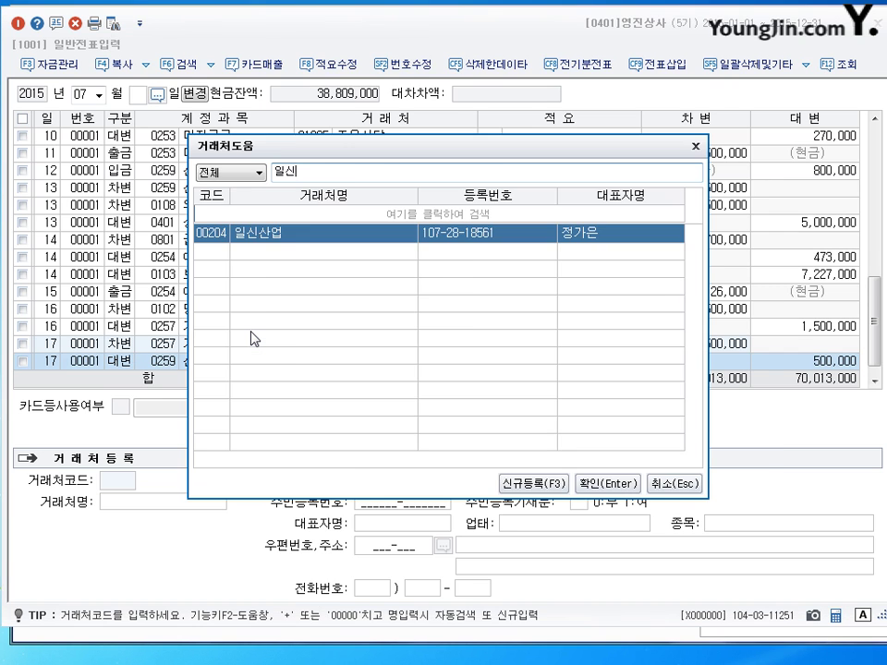
pyautogui.press('Return')
pyautogui.press('Return')
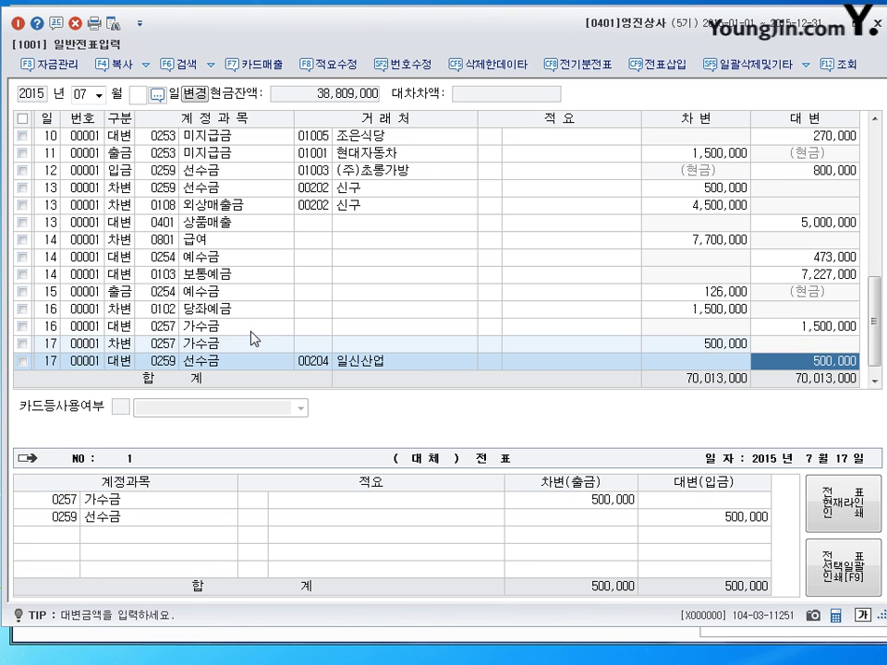
pyautogui.write('300000')
pyautogui.press('Return')
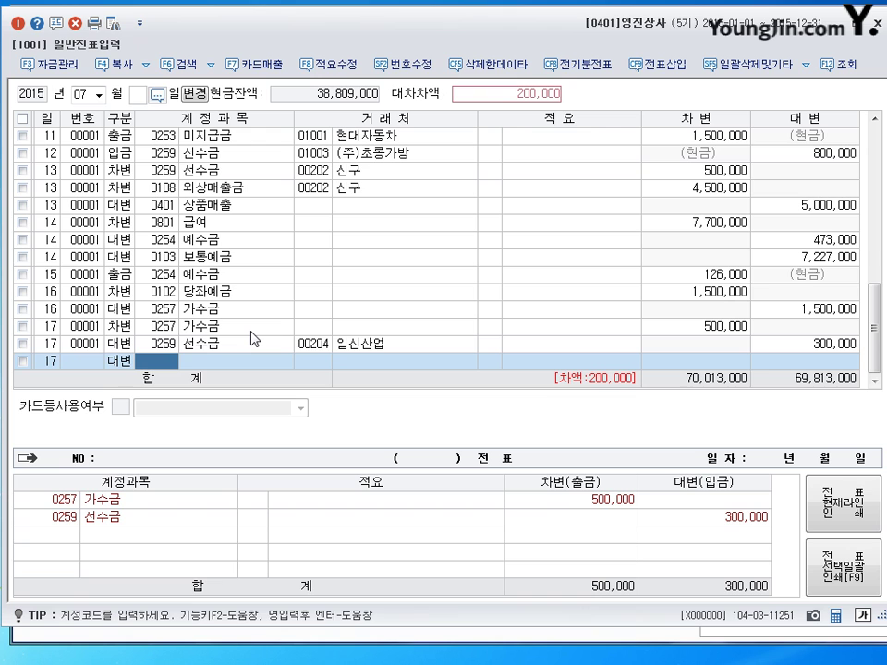
# Add a July 17 credit line for account 108 외상매출금 with vendor 일신산업, accepting the balancing amount of 200,000.
pyautogui.write('108')
pyautogui.press('Return')
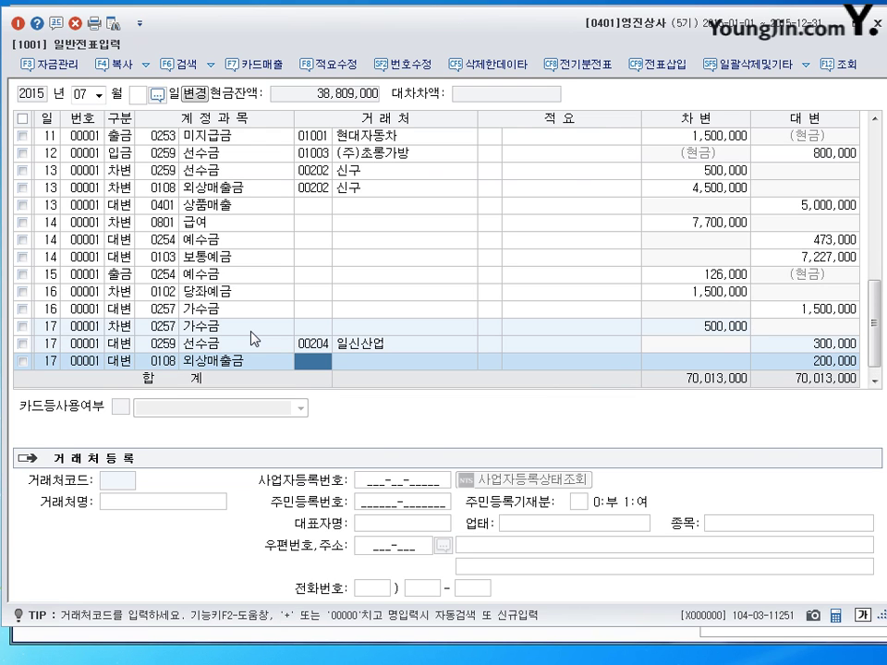
pyautogui.press('Return')
pyautogui.press('Return')
pyautogui.press('Return')
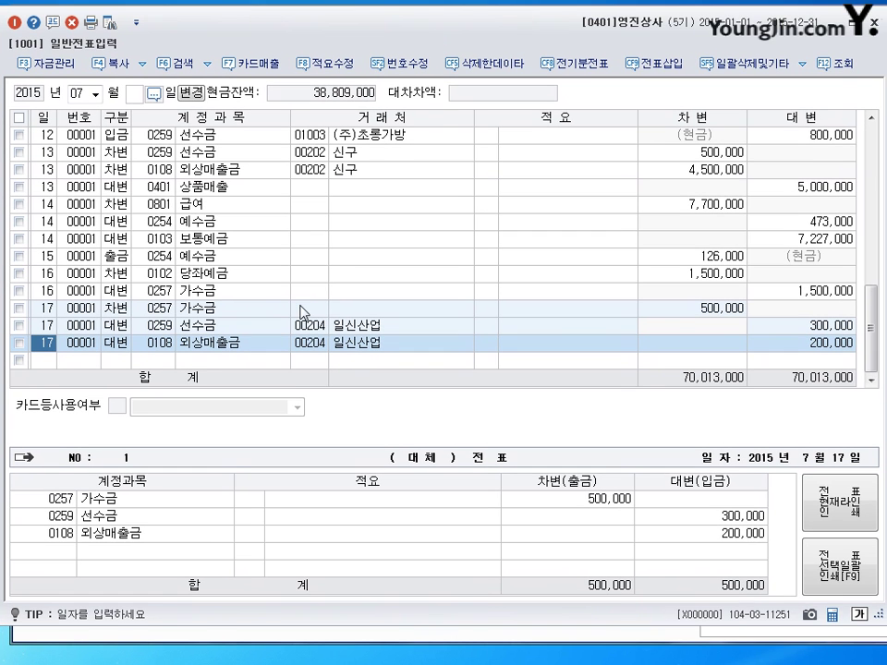
# Review the vendor entries on the July 15 to July 17 voucher lines.
pyautogui.click(309, 258)
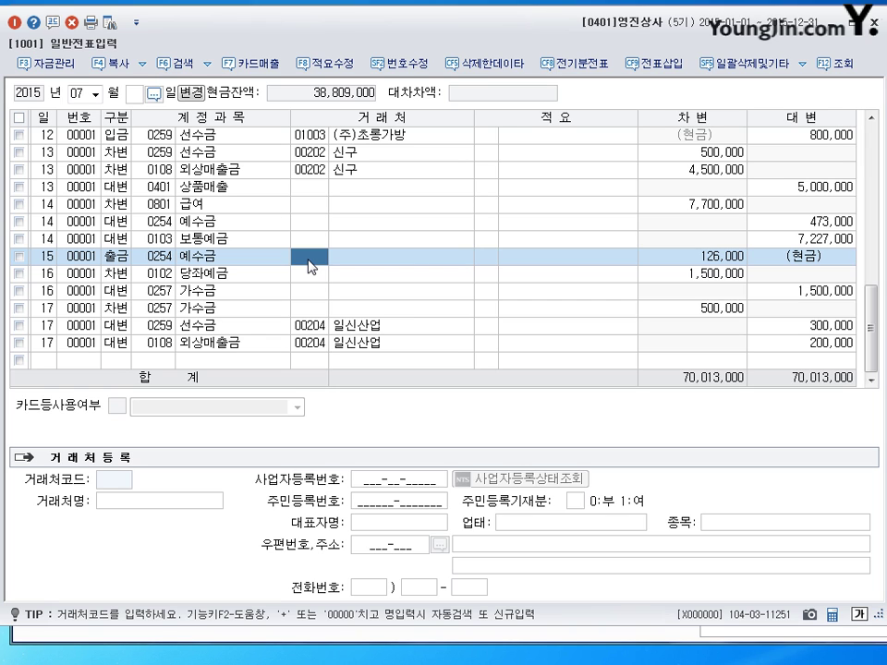
pyautogui.click(305, 310)
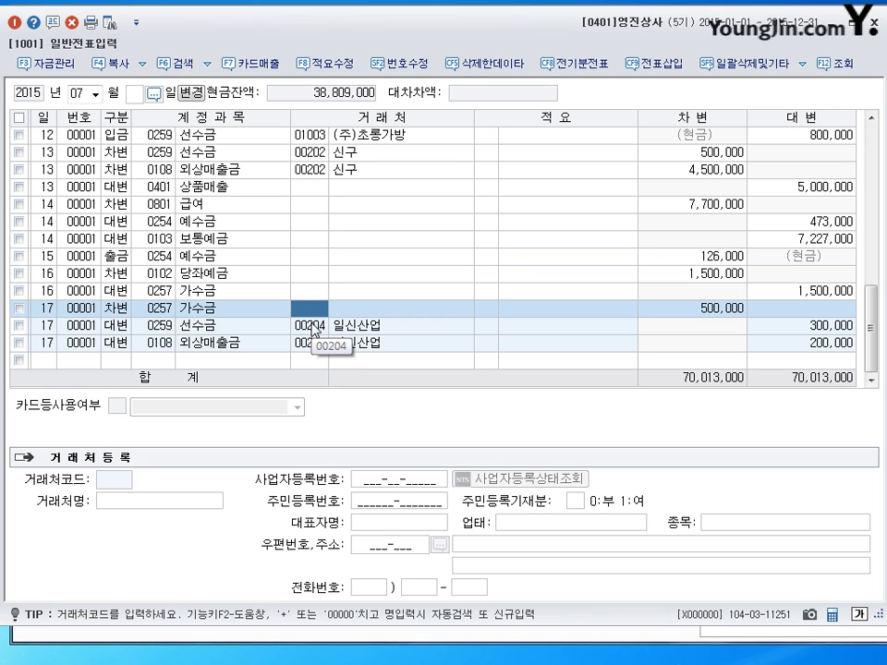
pyautogui.press('Up')
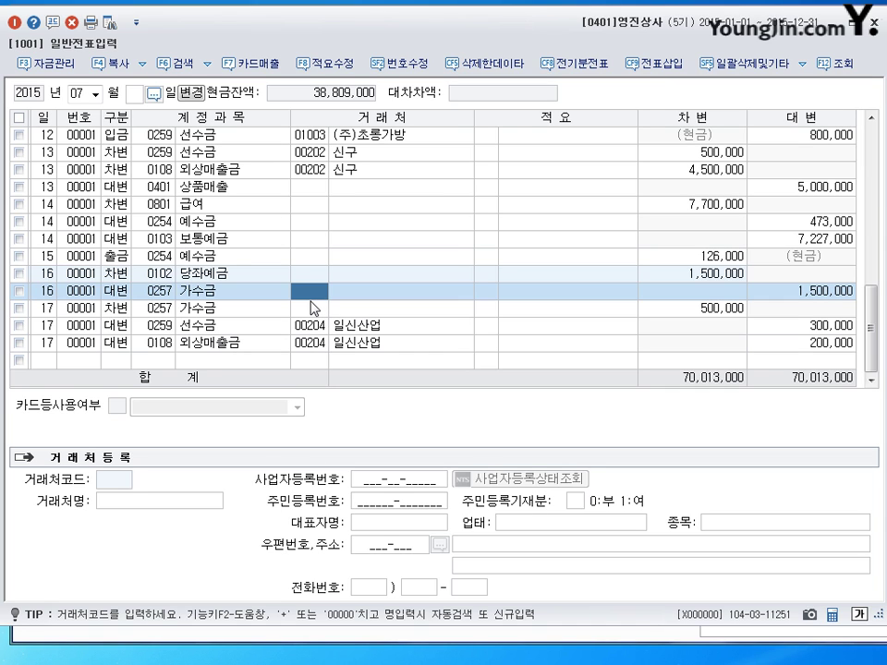
pyautogui.click(309, 343)
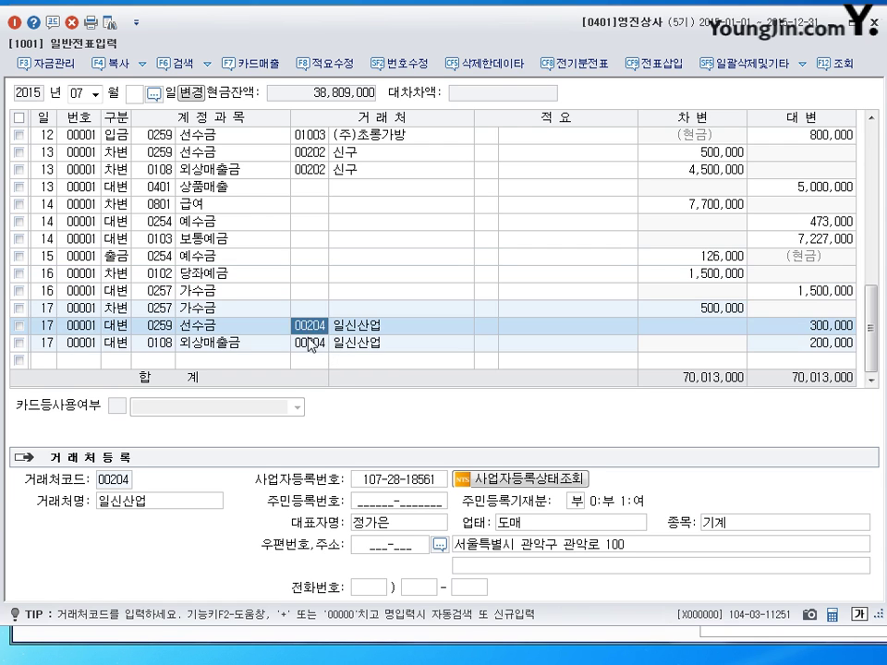
pyautogui.click(319, 361)
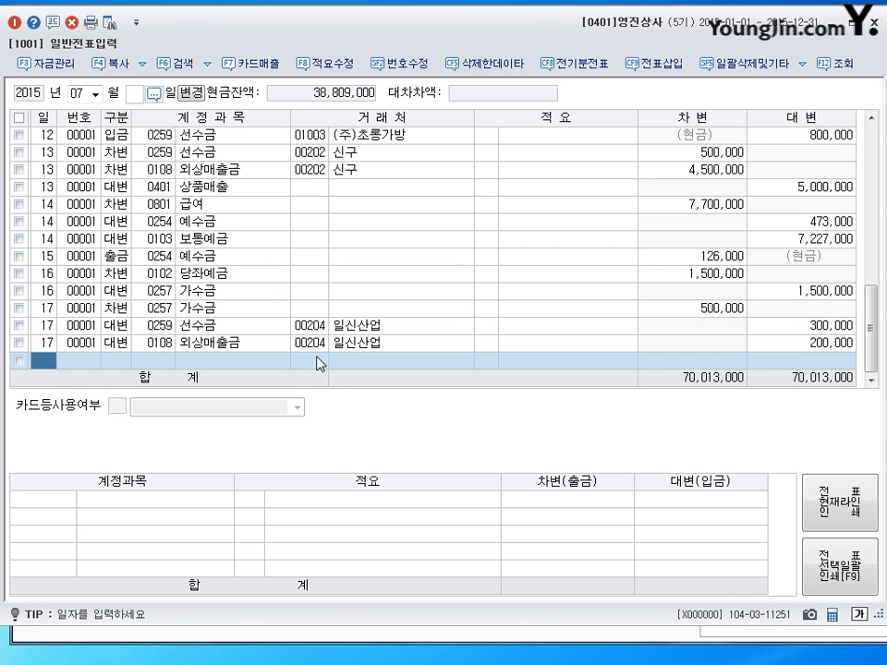
pyautogui.click(315, 273)
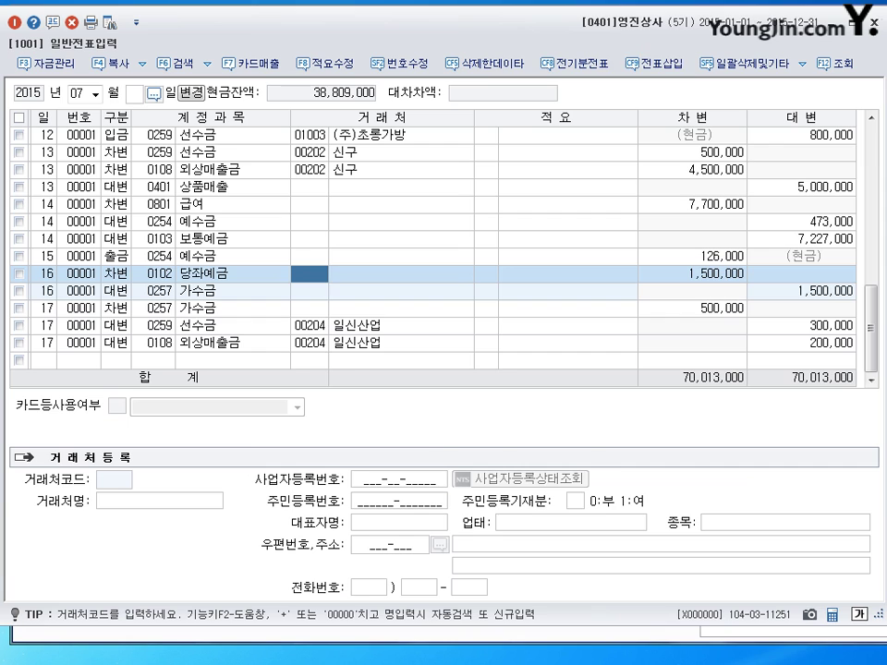